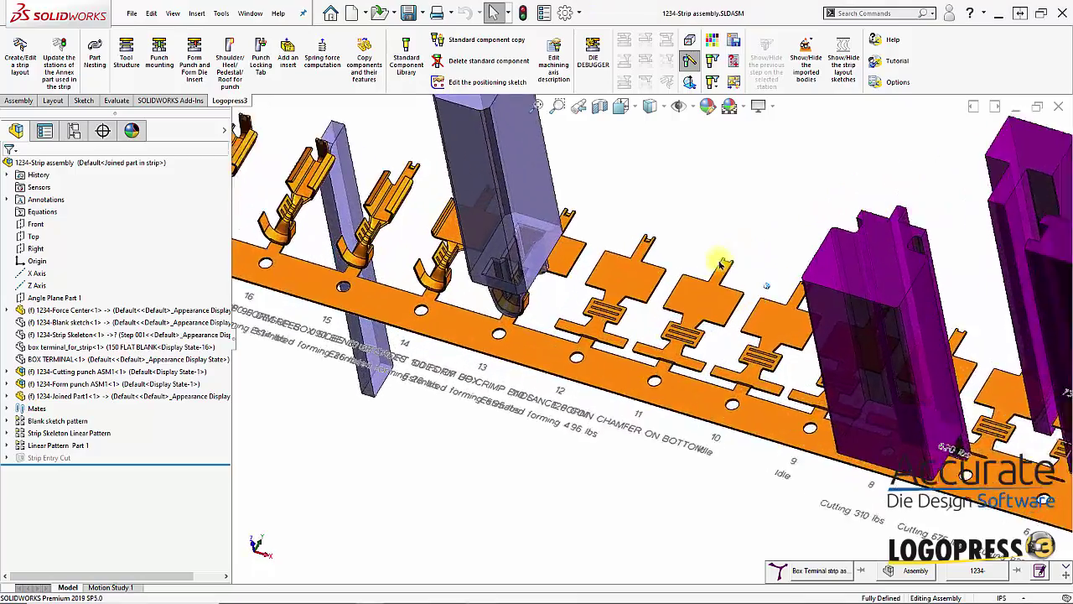
Activate Display State-1 for the strip assembly and return to its feature tree
scroll(654, 314, "down", 5)
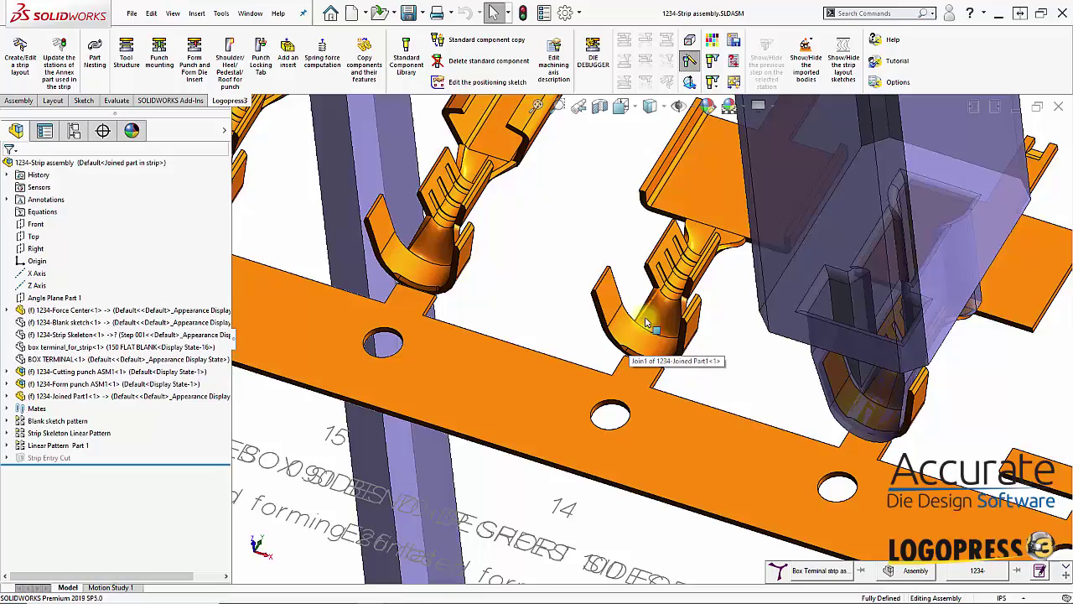
middle_click_drag(646, 322, 450, 307)
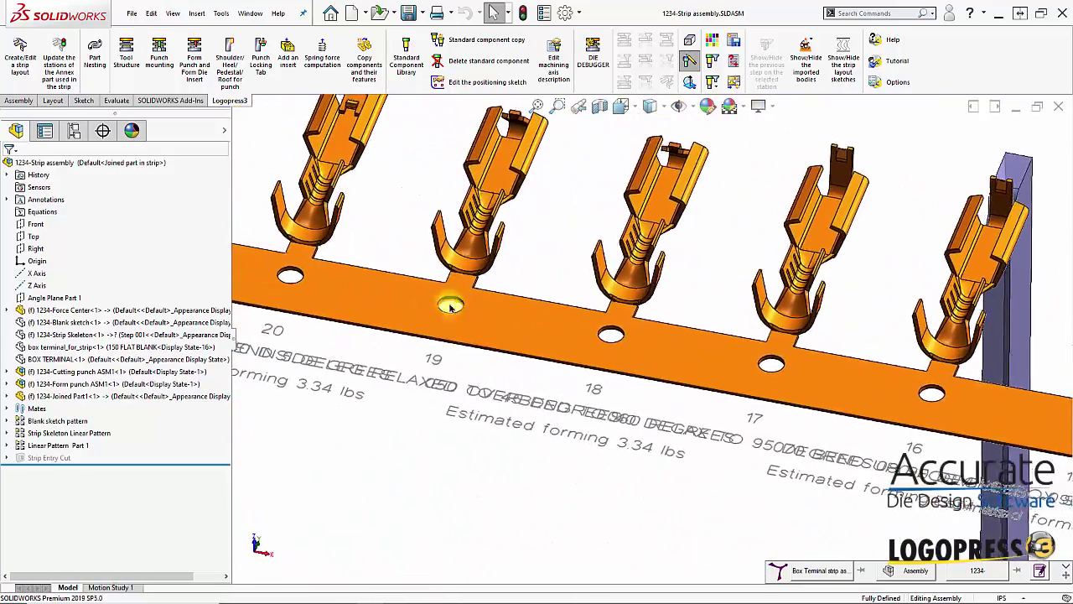
scroll(543, 360, "up", 6)
middle_click_drag(543, 359, 570, 360)
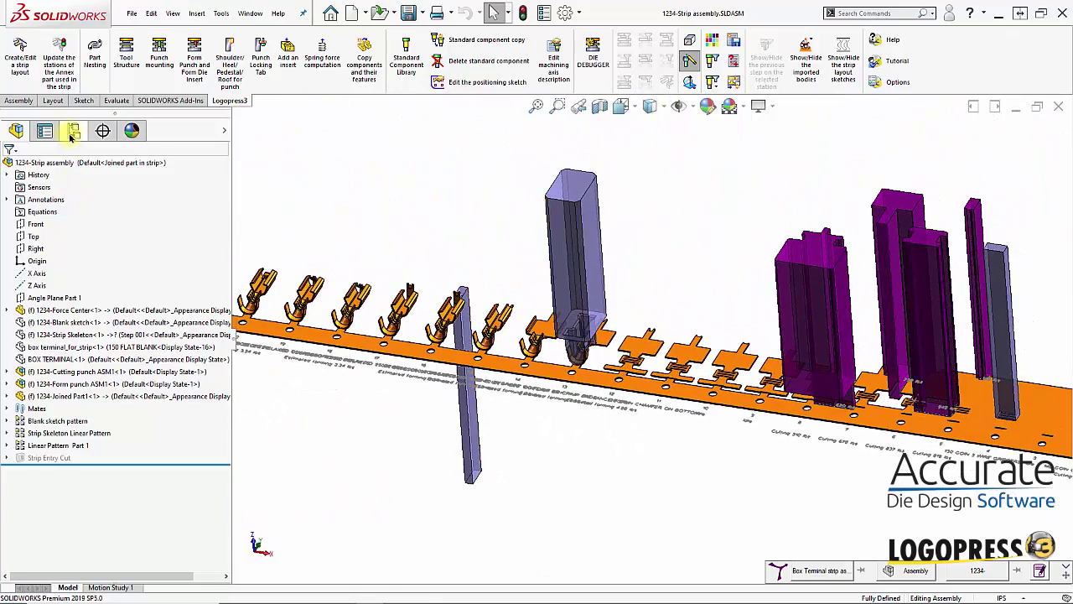
left_click(73, 131)
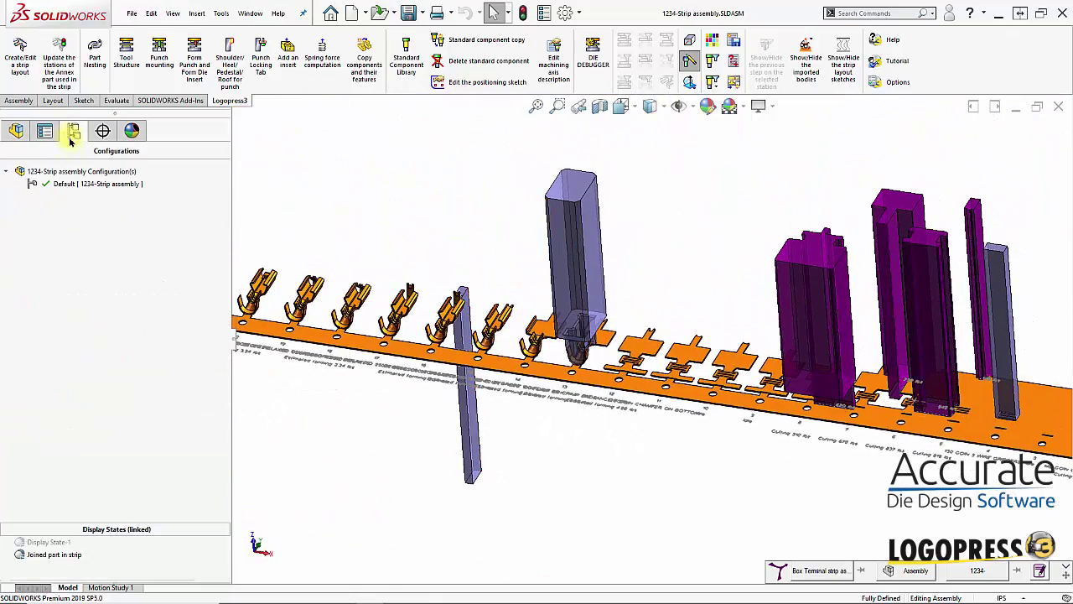
double_click(35, 543)
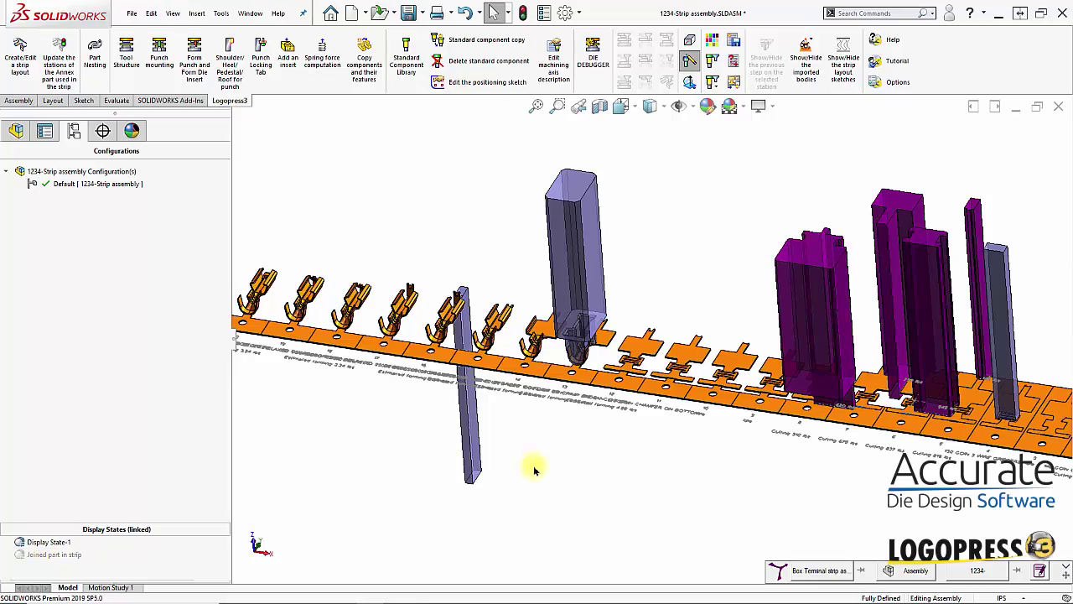
middle_click_drag(533, 471, 621, 422)
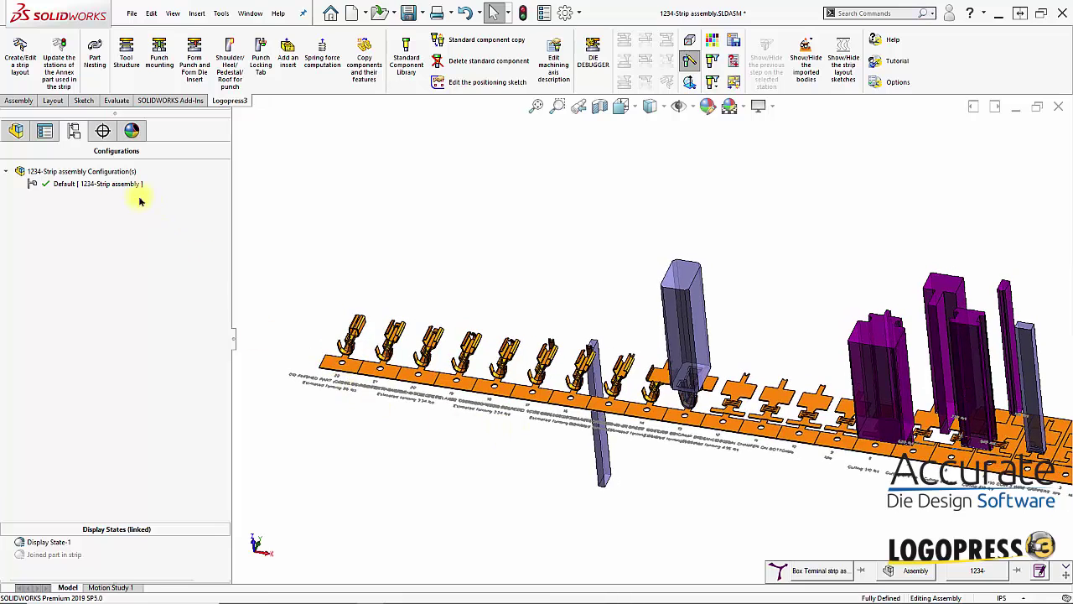
left_click(18, 132)
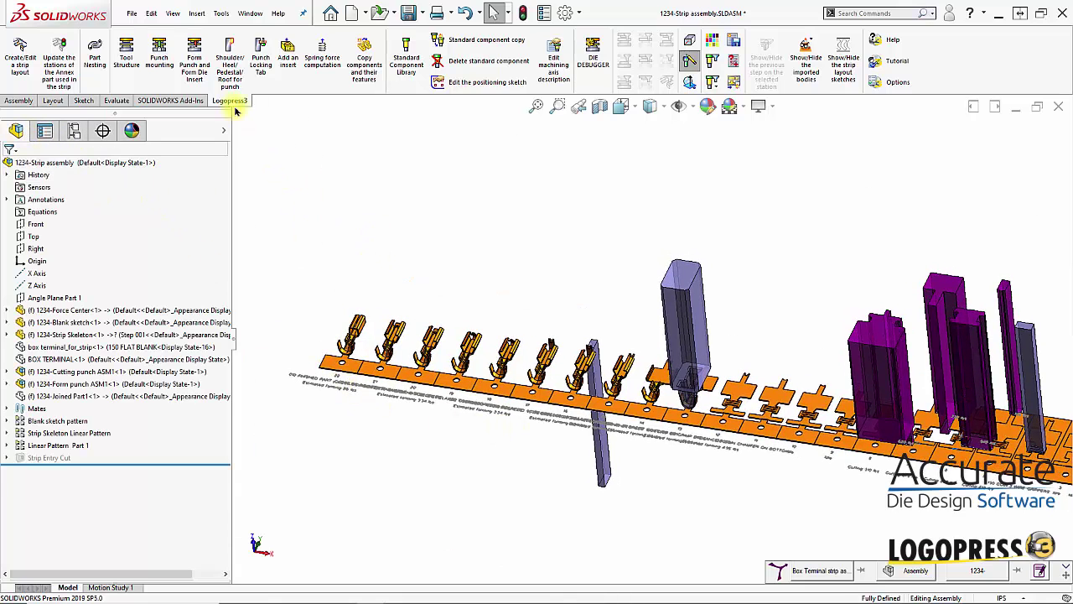
Open the BOX TERMINAL part and roll its history back to just after Fillet3, before the 110 LANCE FORM station
left_click(49, 358)
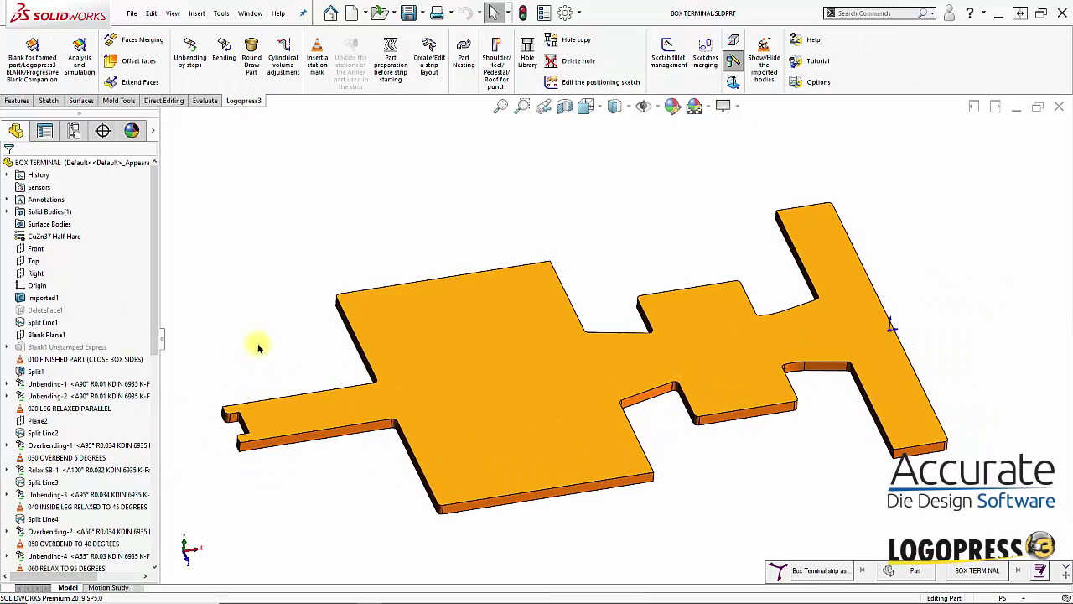
left_click_drag(152, 312, 106, 454)
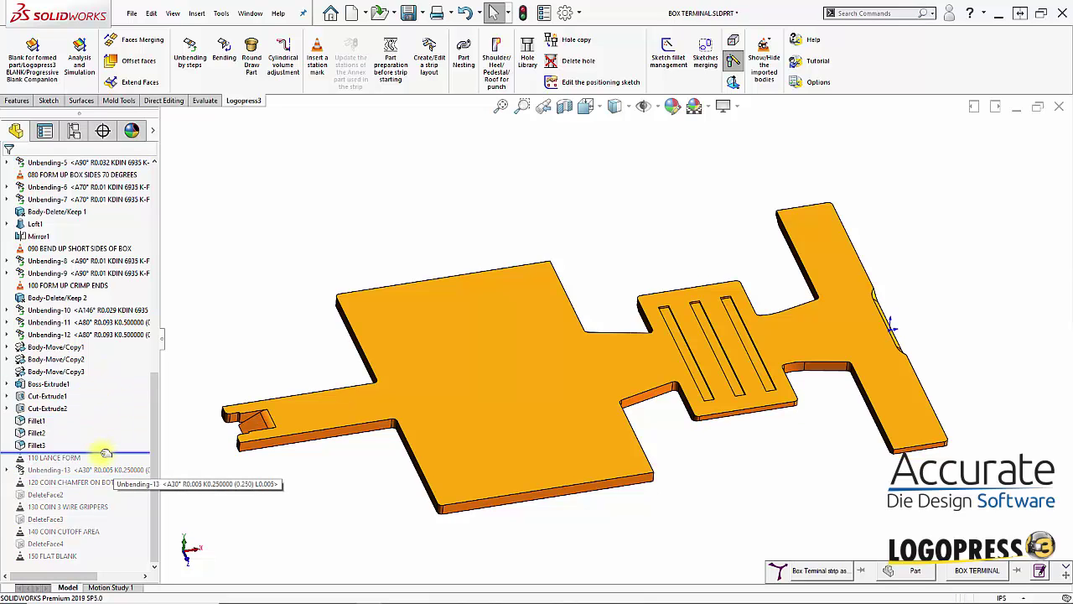
middle_click_drag(794, 417, 620, 402)
Roll the history back to the 100 FORM UP CRIMP ENDS station, inspect the formed crimp, and roll forward to just after Fillet3
left_click_drag(131, 452, 130, 286)
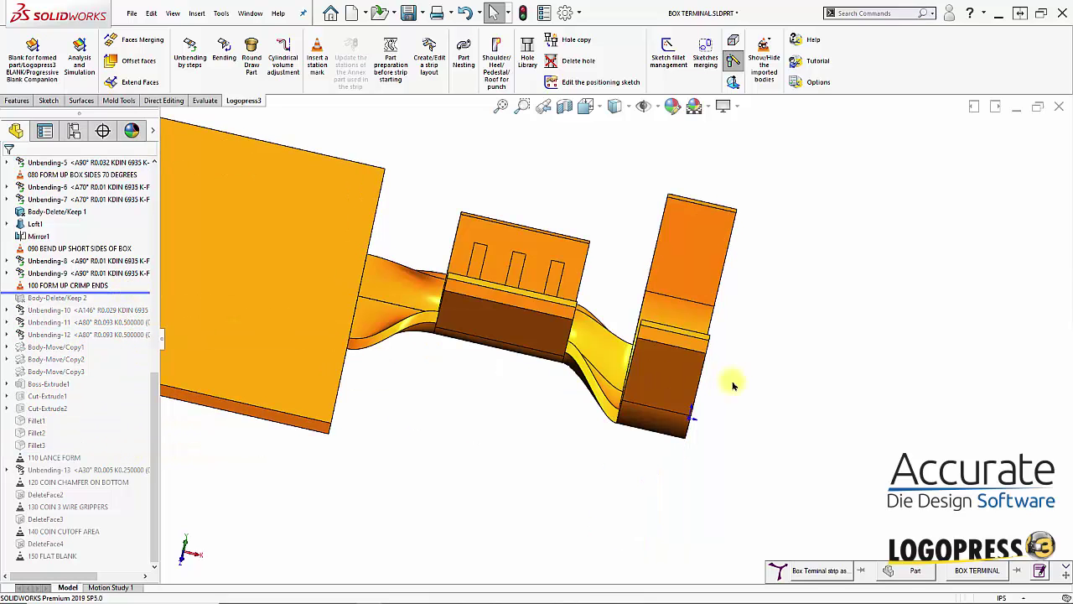
middle_click_drag(733, 383, 676, 412)
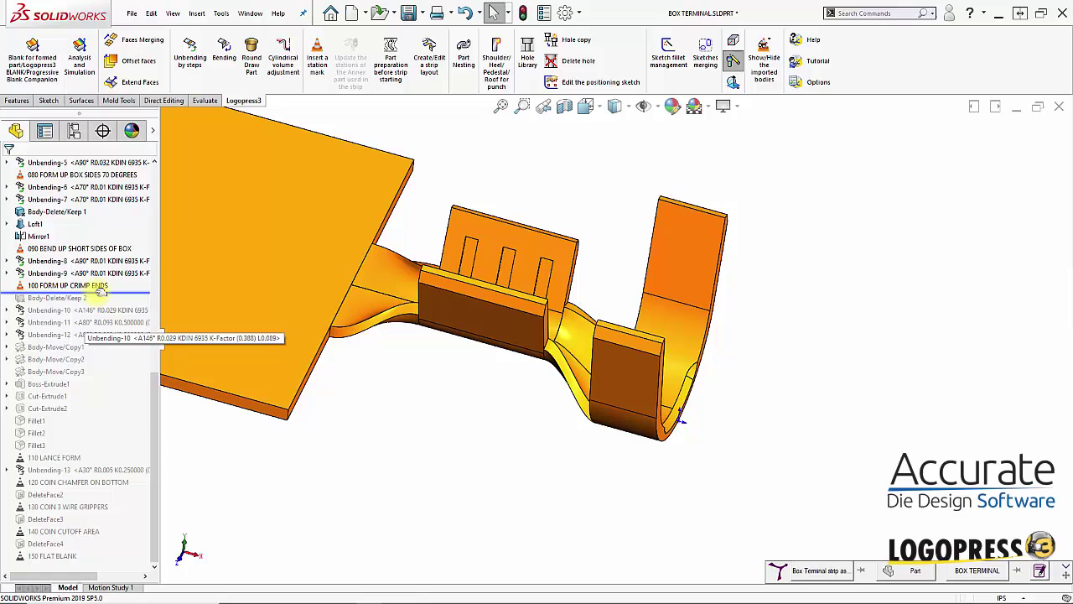
left_click_drag(101, 291, 77, 451)
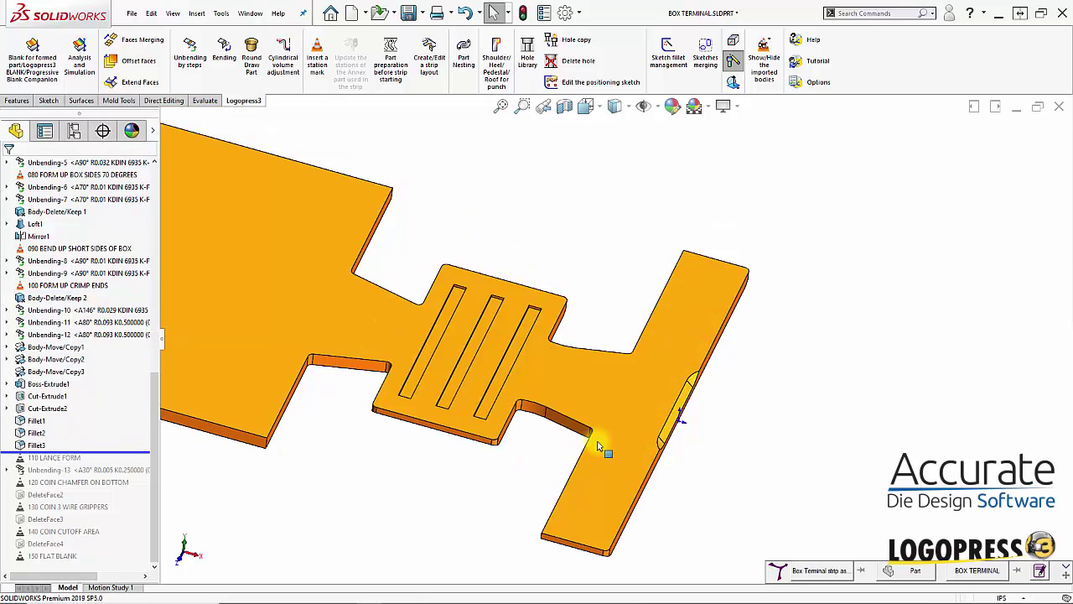
Show Blank Sketch1 of the Blank1 Unstamped Express feature and compare it with the flattened crimp outline
left_click_drag(152, 387, 155, 186)
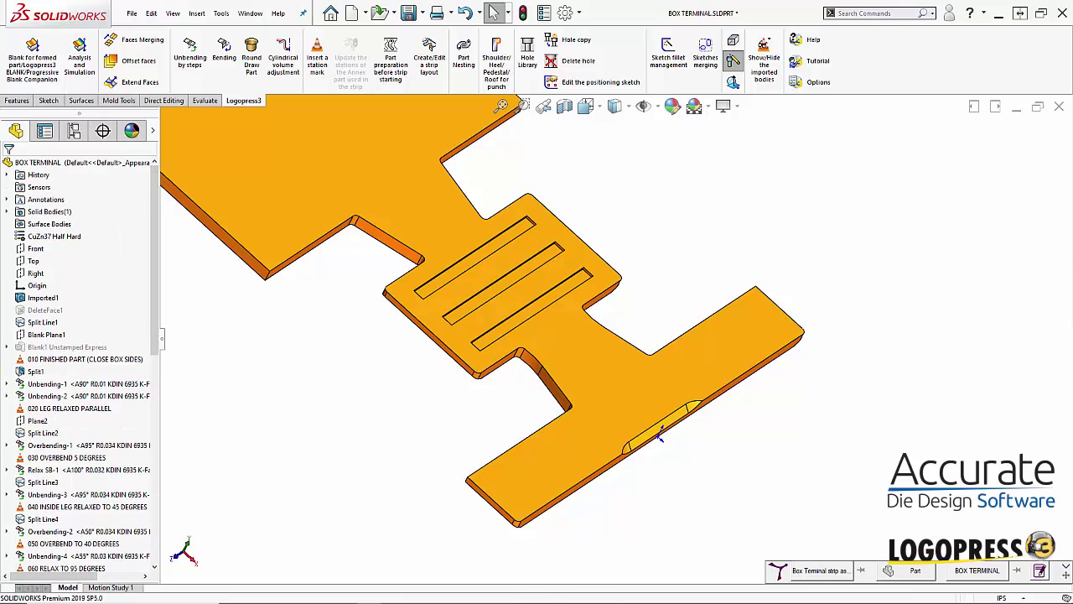
left_click(7, 347)
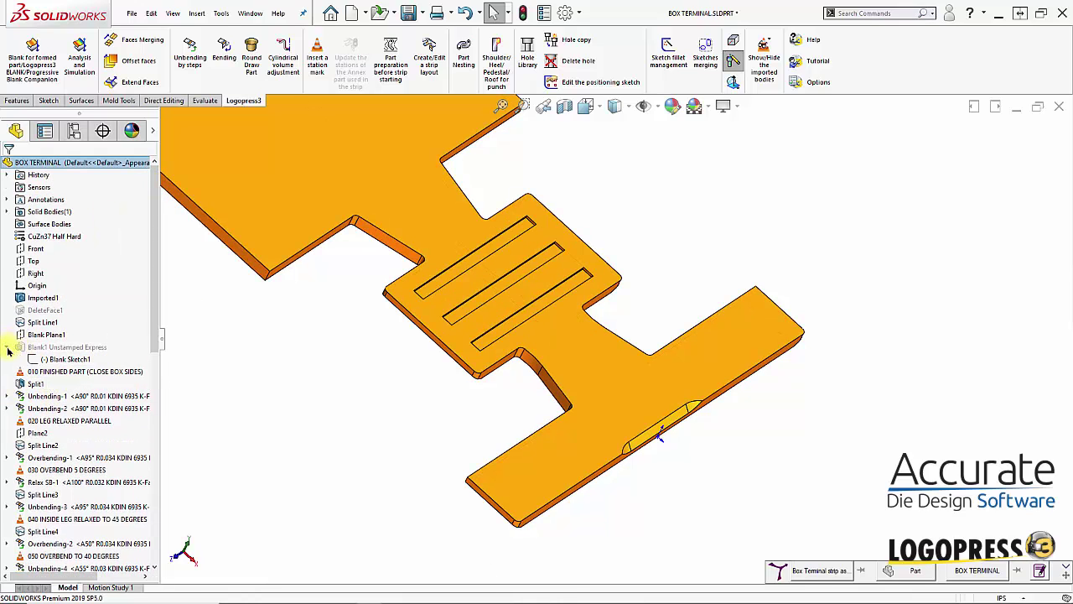
left_click(37, 362)
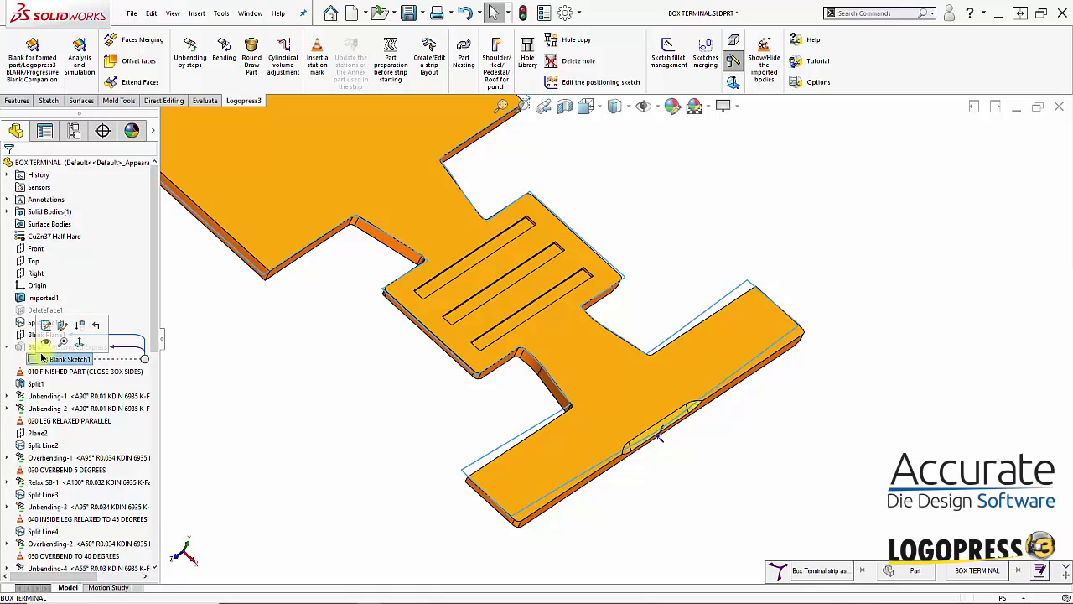
left_click(316, 438)
key("ctrl+5")
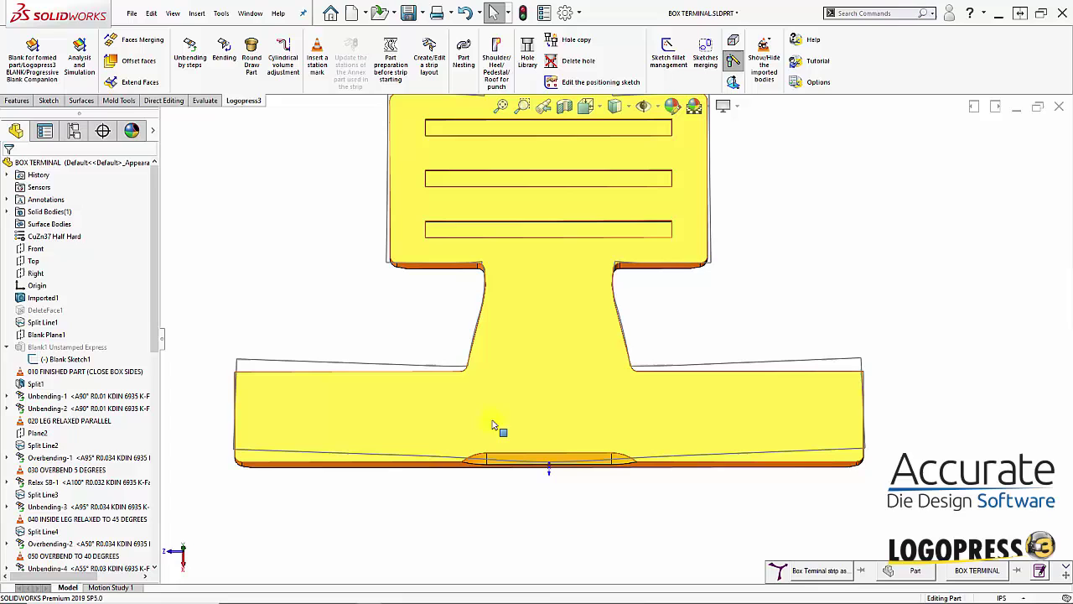
scroll(857, 369, "up", 1)
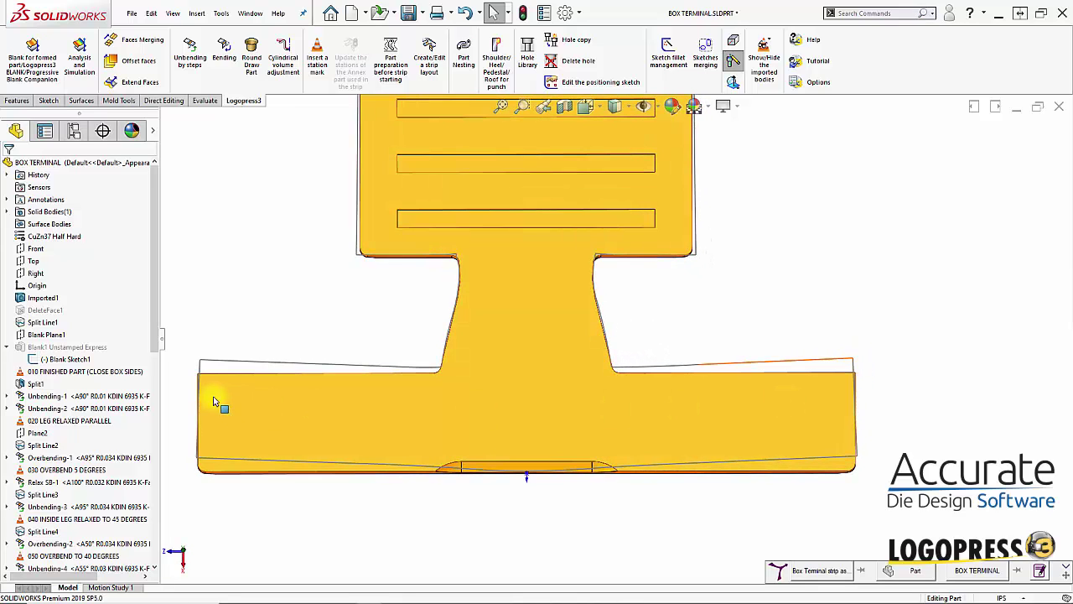
middle_click_drag(203, 355, 556, 475)
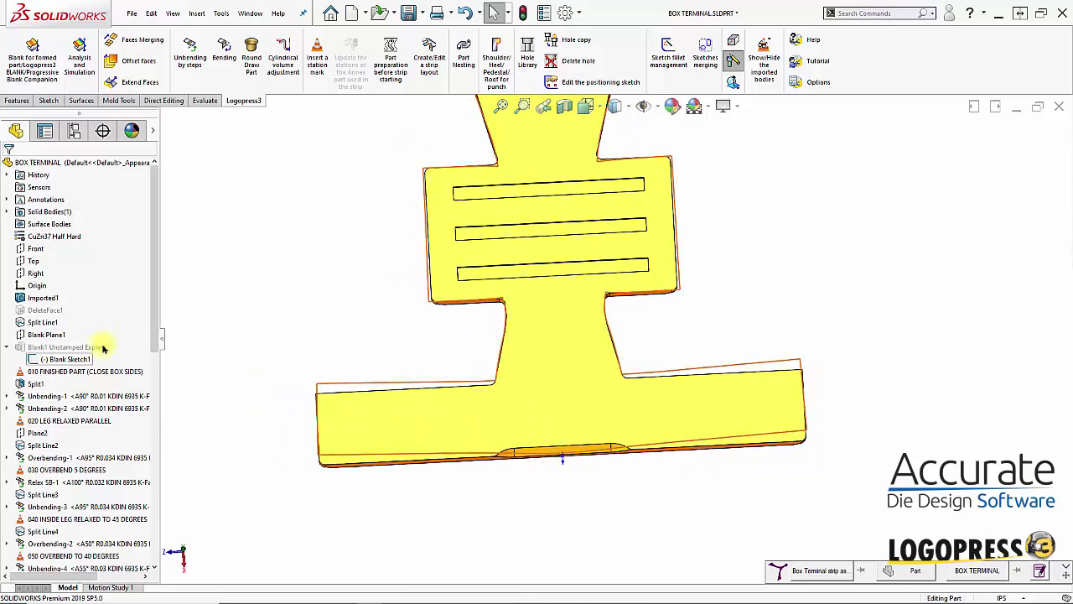
Roll the part history back to just before Boss-Extrude1, exposing the separate flattened crimp bodies
left_click_drag(151, 337, 151, 540)
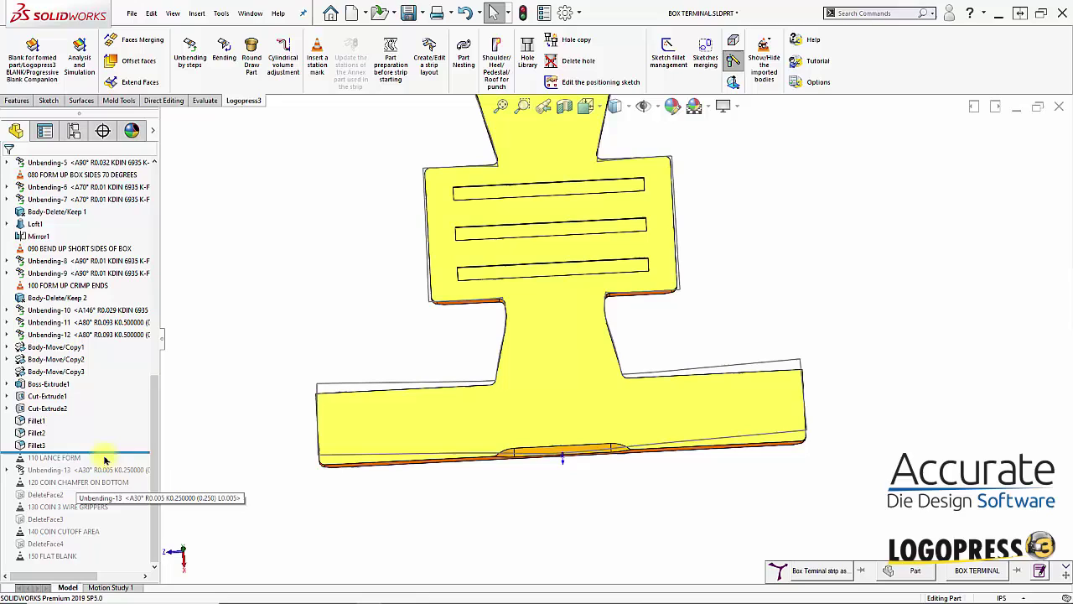
left_click_drag(111, 453, 114, 391)
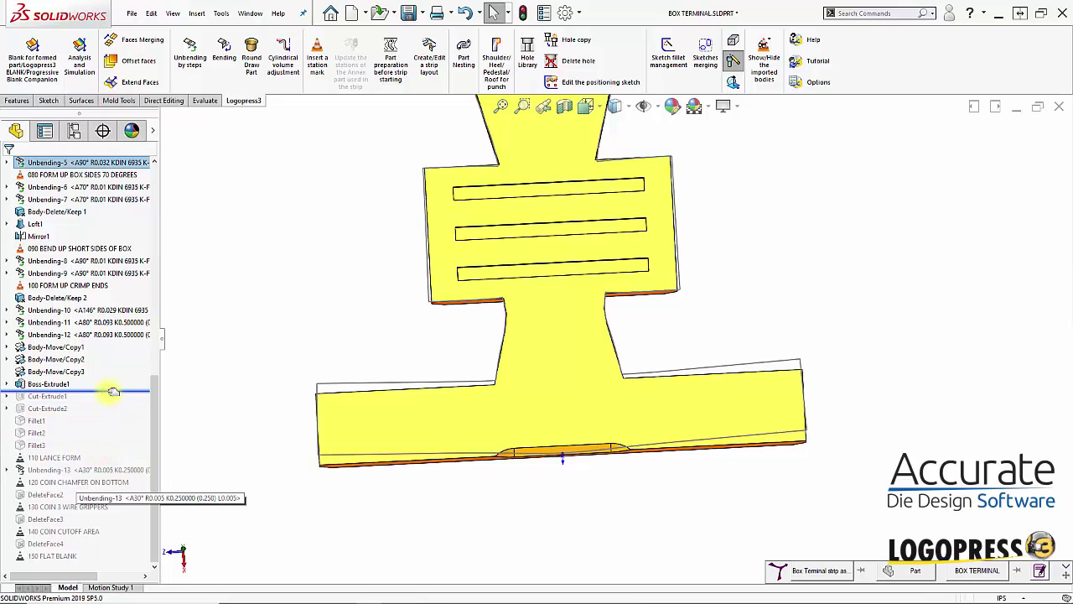
left_click_drag(114, 387, 112, 377)
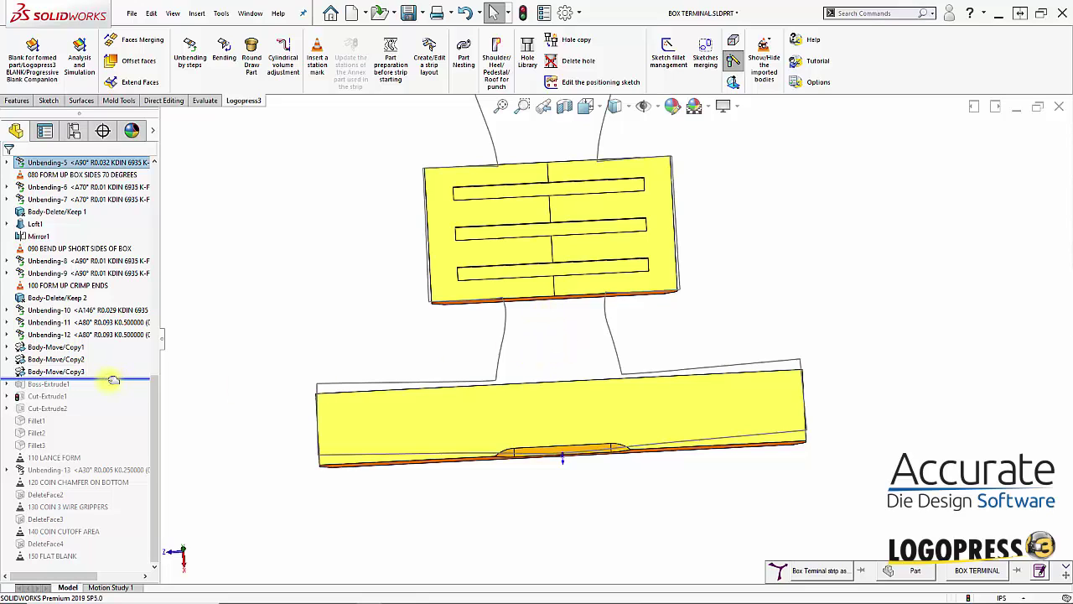
middle_click_drag(619, 455, 546, 376)
scroll(579, 408, "down", 2)
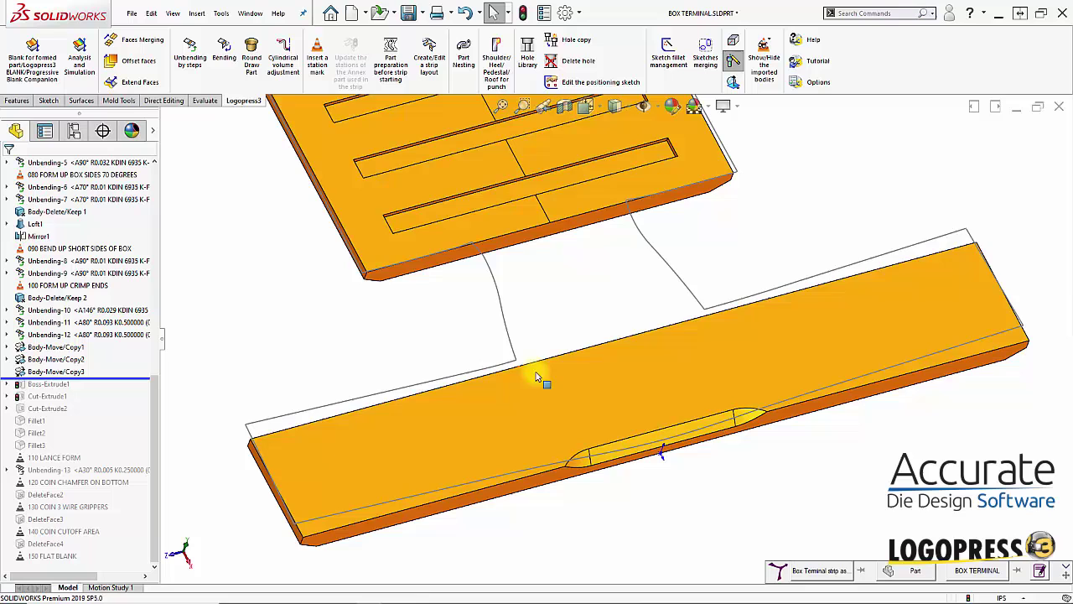
scroll(647, 426, "down", 5)
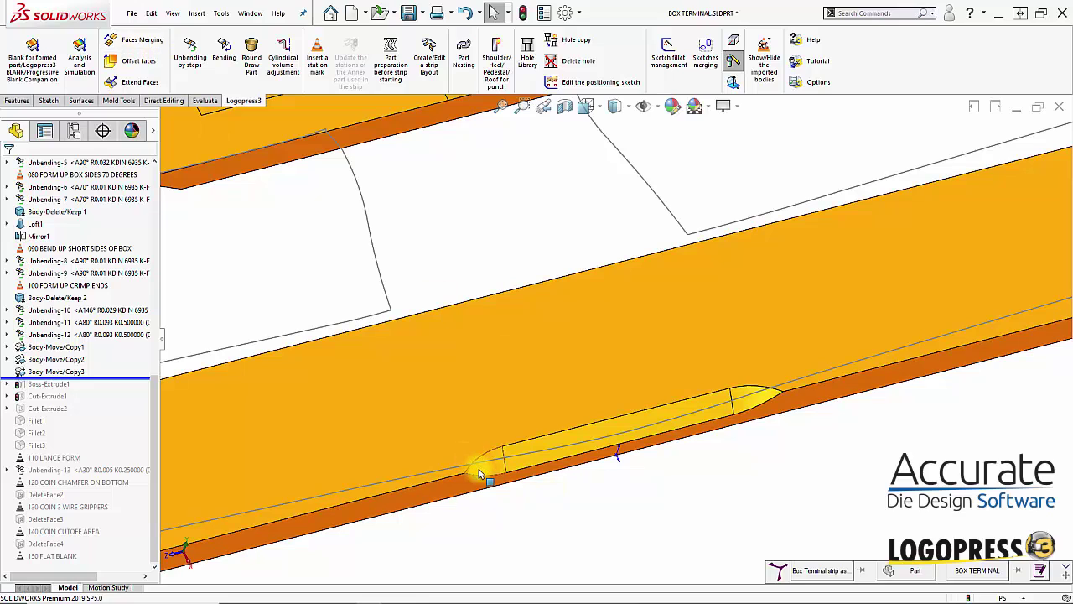
Merge the three small chamfer faces on the end crimp's outer edge with the Faces Merging command
left_click(124, 41)
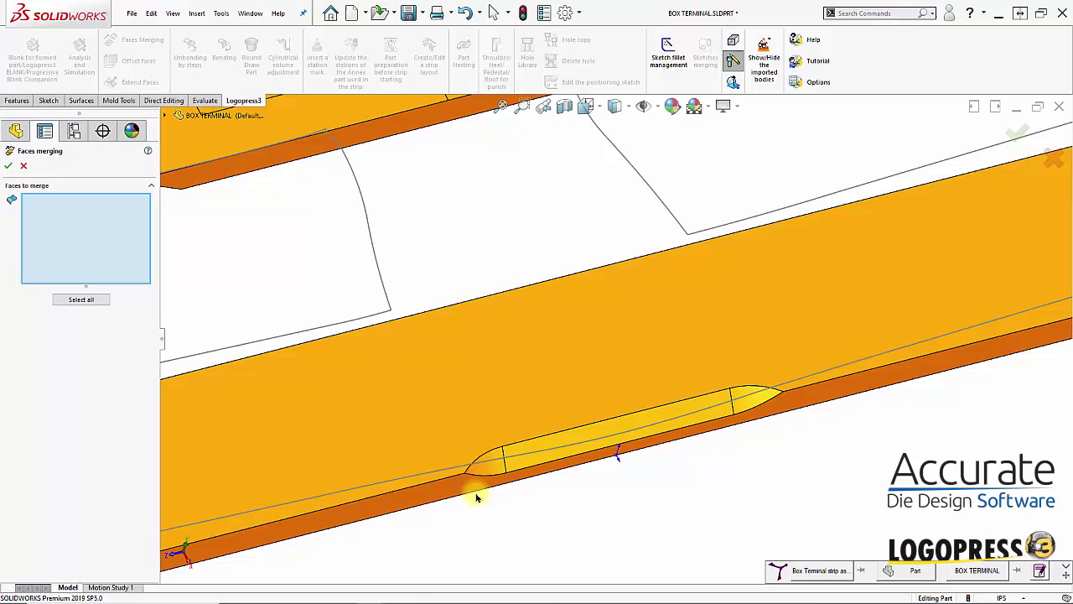
left_click(492, 474)
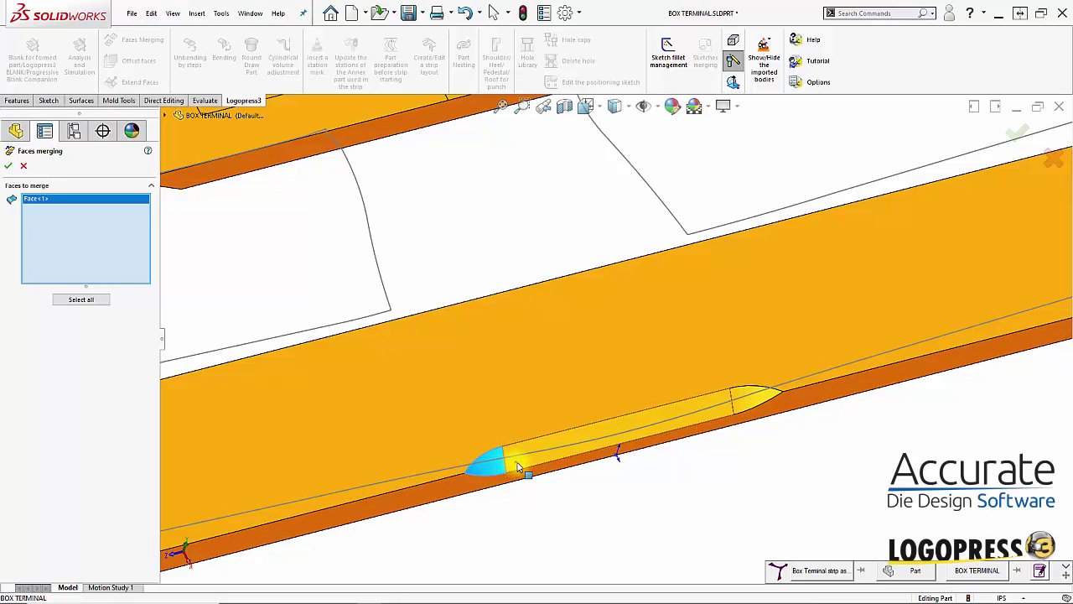
left_click(641, 438)
left_click(757, 401)
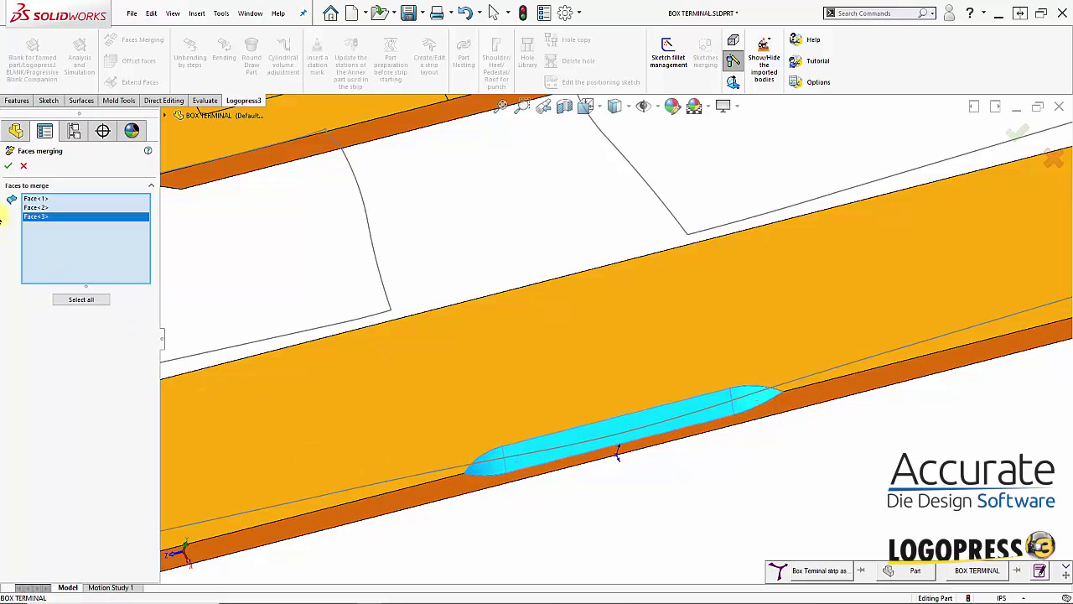
left_click(10, 164)
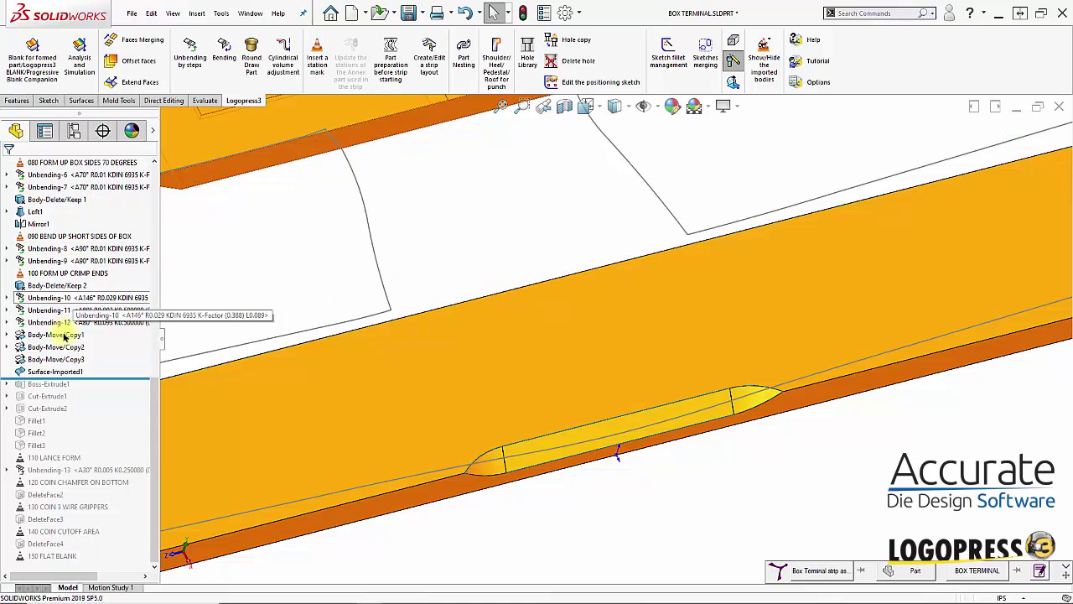
left_click(59, 377)
left_click(295, 260)
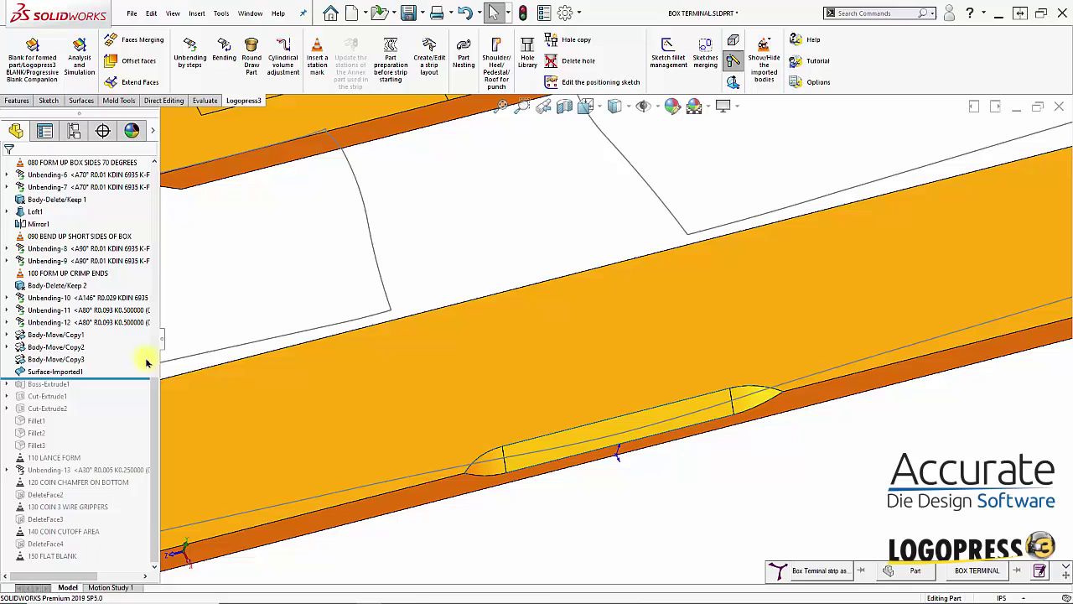
Delete the solid body of the end crimp with Delete/Keep Body, keeping the merged chamfer surface
left_click(166, 100)
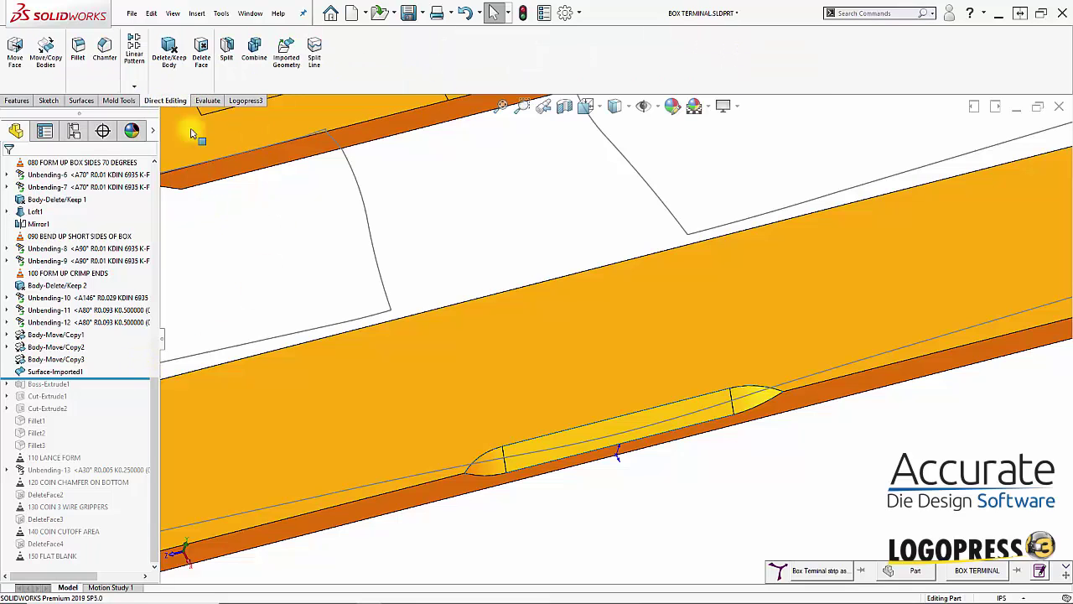
left_click(192, 74)
left_click(510, 390)
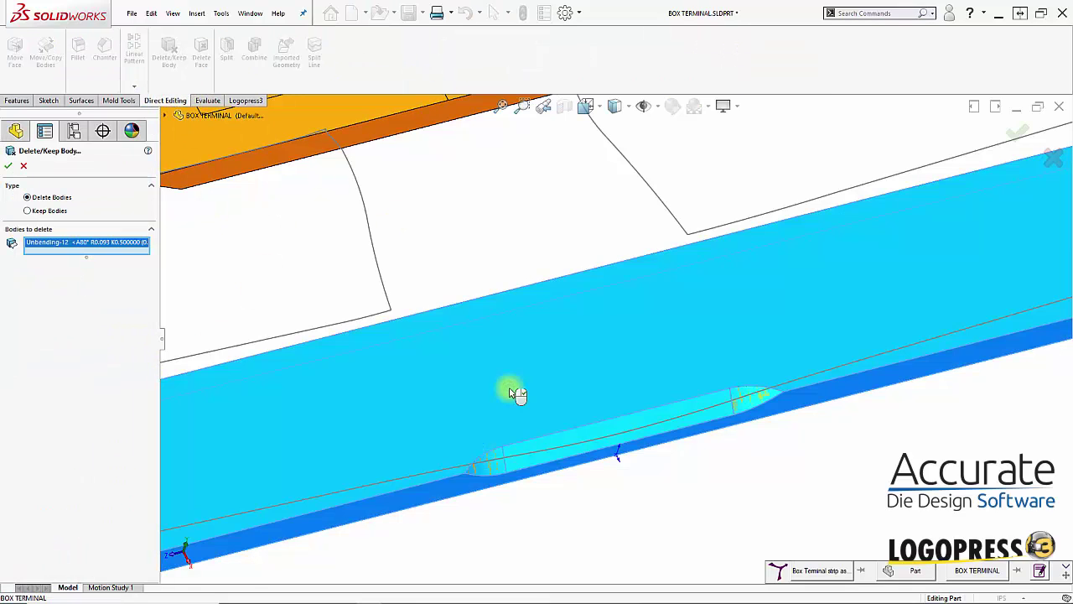
key("Return")
scroll(630, 487, "up", 5)
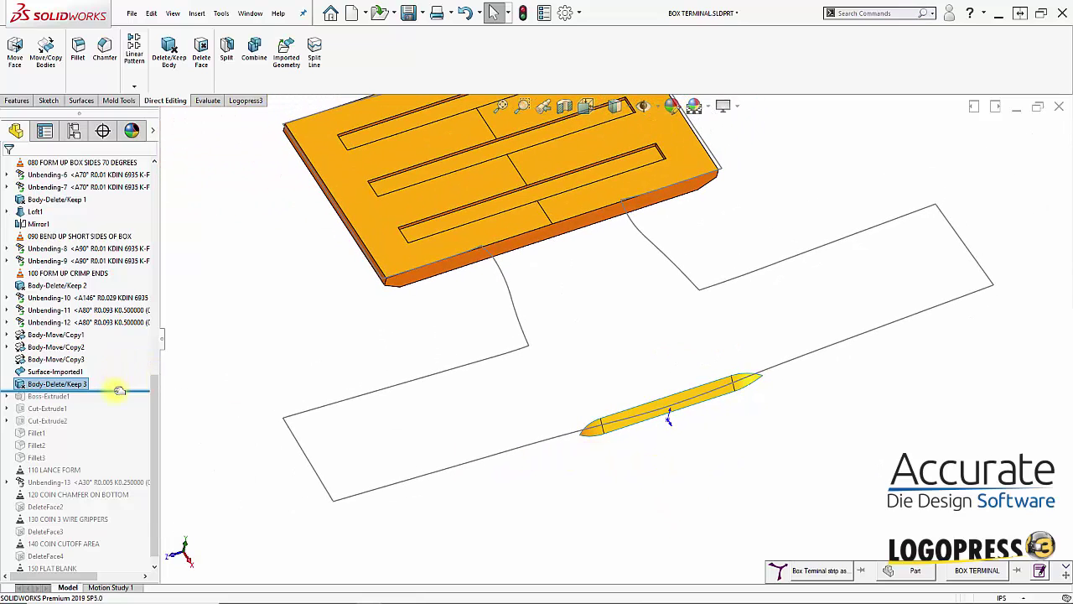
Roll the history forward past Boss-Extrude1 and open that feature's sketch for editing in a view normal to it
left_click_drag(120, 391, 114, 403)
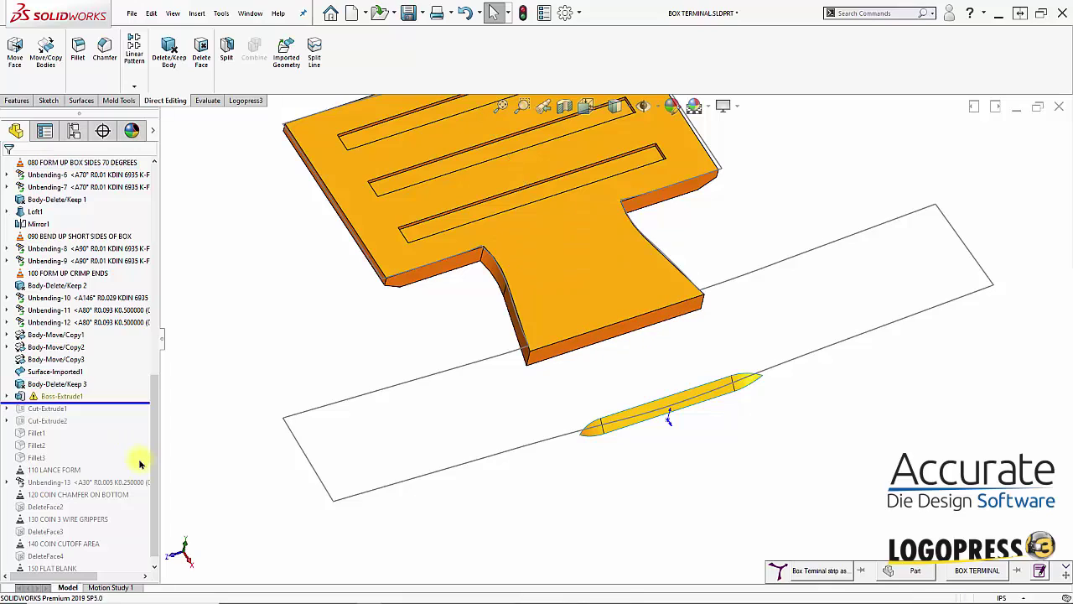
left_click(22, 397)
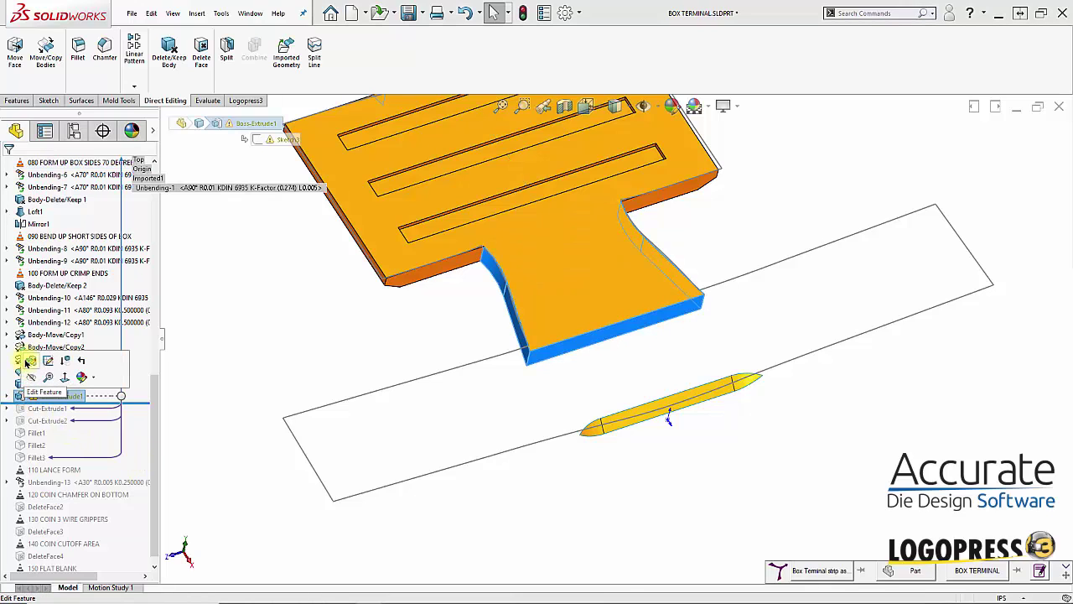
left_click(48, 359)
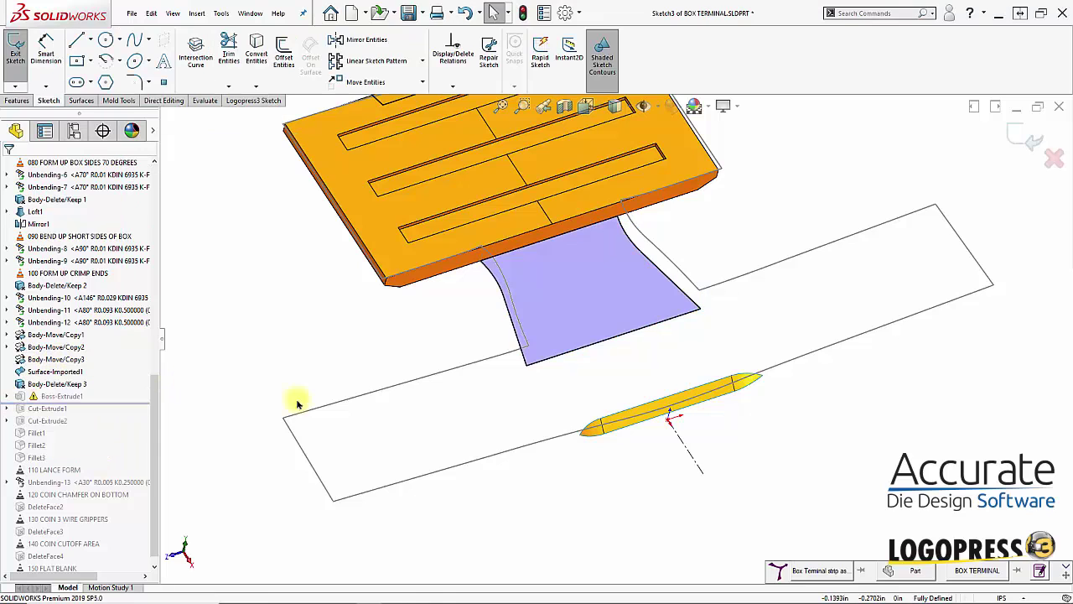
key("ctrl+8")
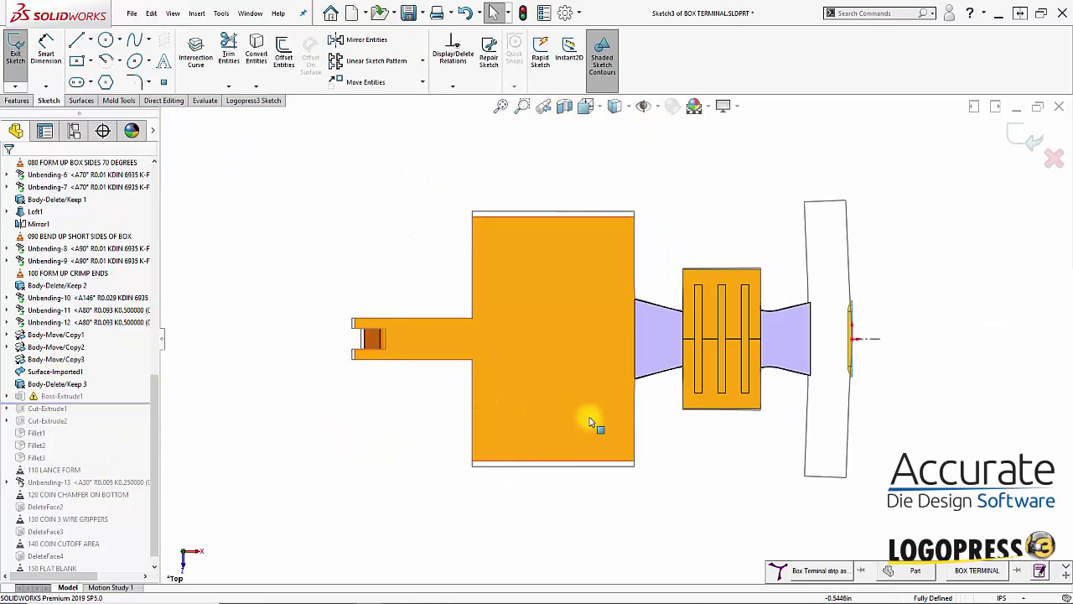
Delete the vertical line that closes the neck profile on the side facing the end crimp
scroll(905, 443, "down", 5)
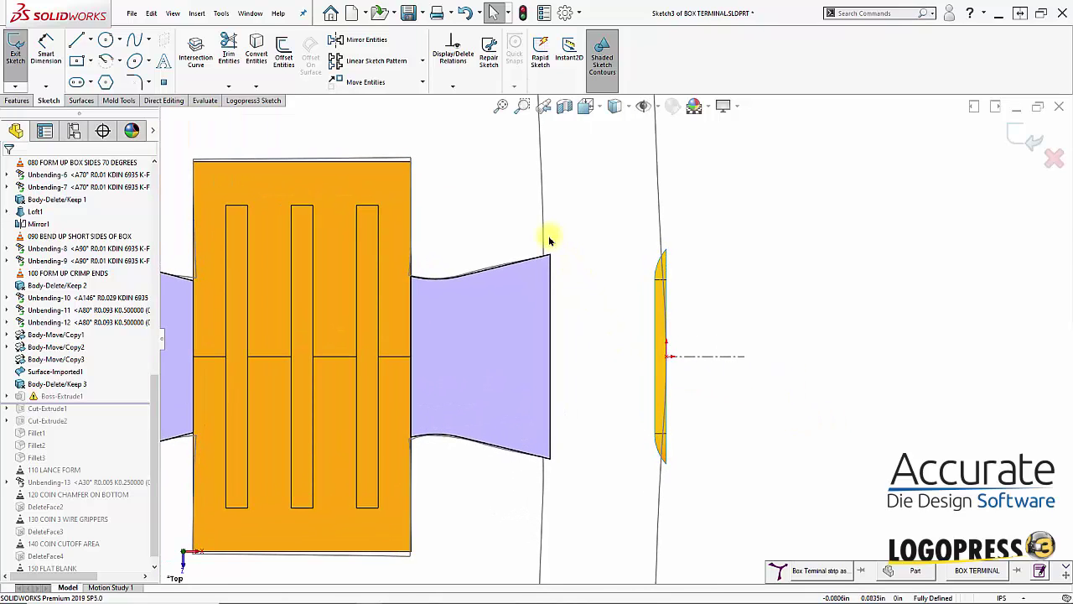
left_click(545, 241)
left_click(567, 235)
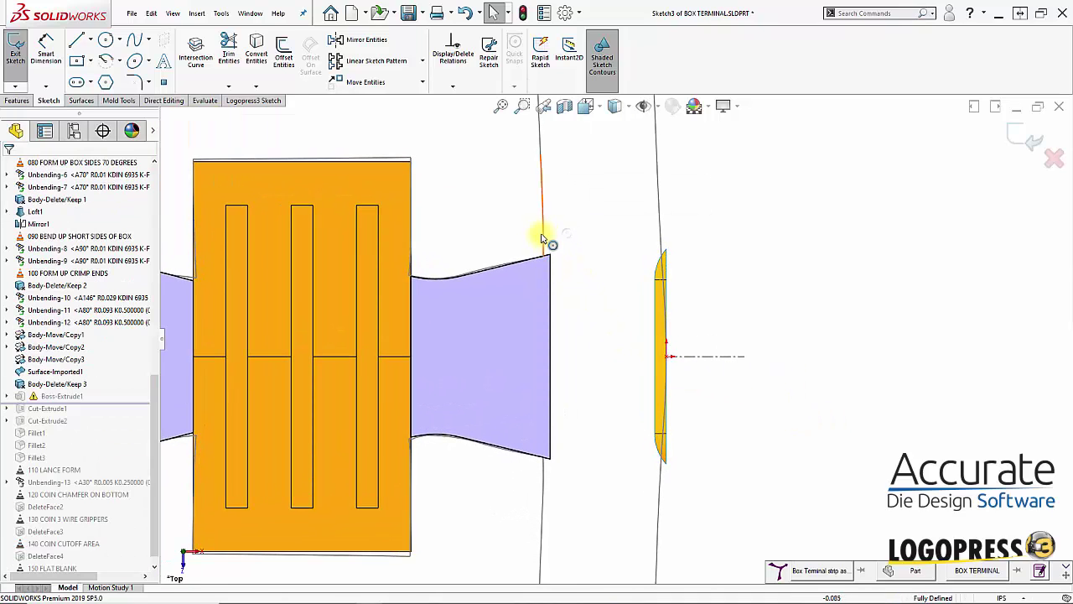
left_click_drag(535, 227, 587, 513)
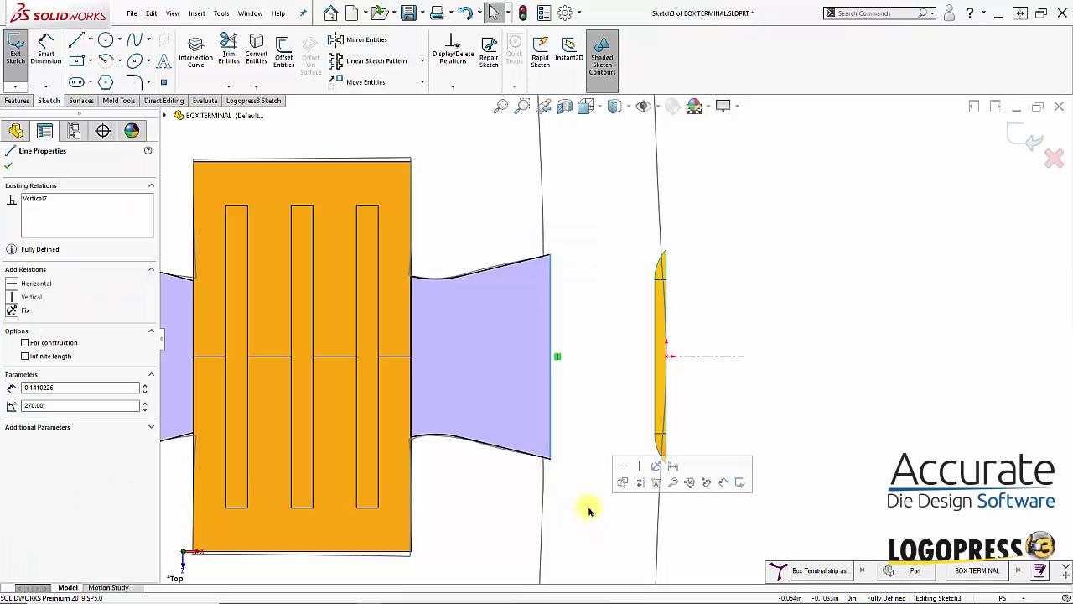
key("Delete")
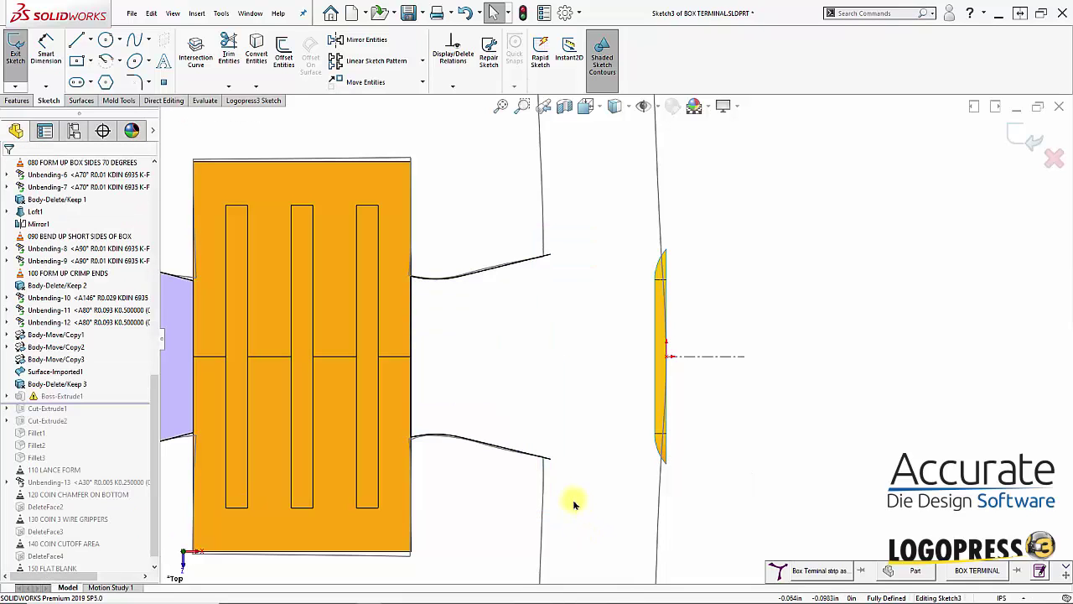
Sketch a line from the origin to the upper outer corner of the end crimp outline in the blank sketch
scroll(574, 504, "up", 5)
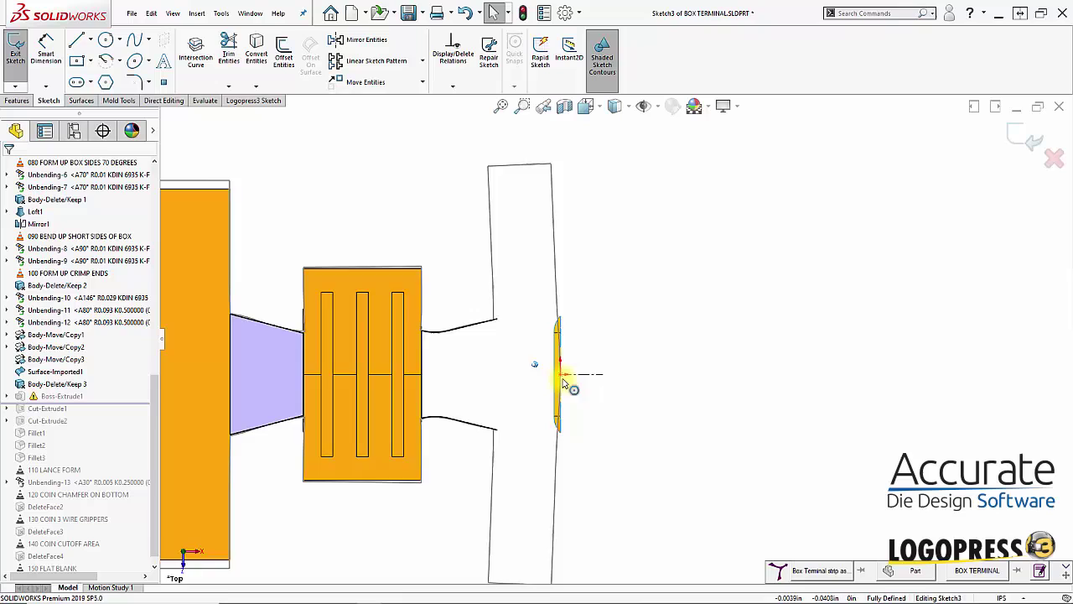
scroll(566, 381, "down", 2)
key("s")
left_click(557, 375)
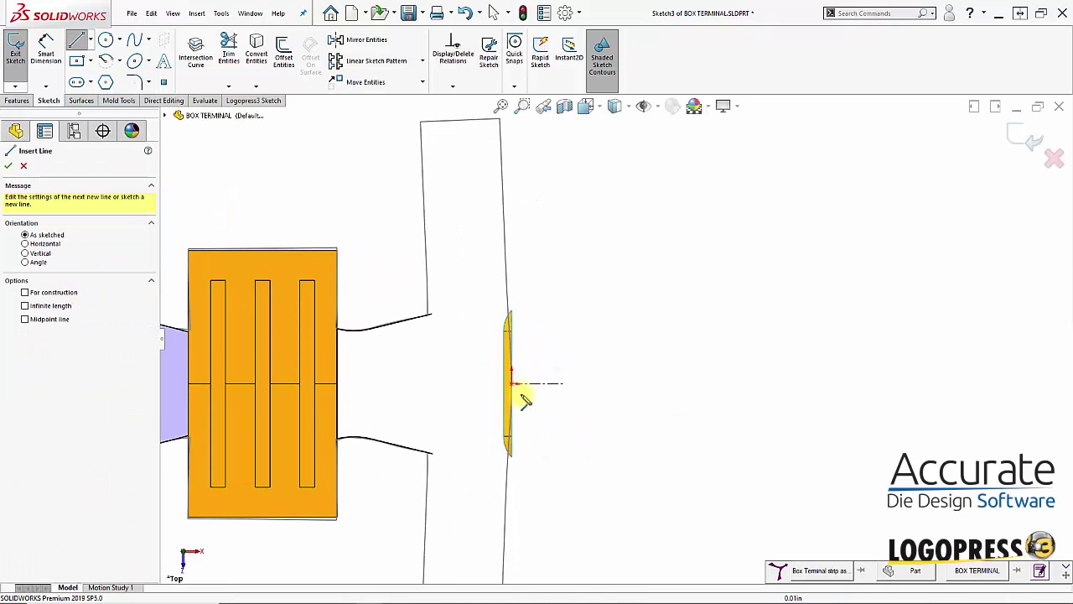
left_click(511, 383)
scroll(512, 384, "up", 3)
scroll(503, 261, "down", 3)
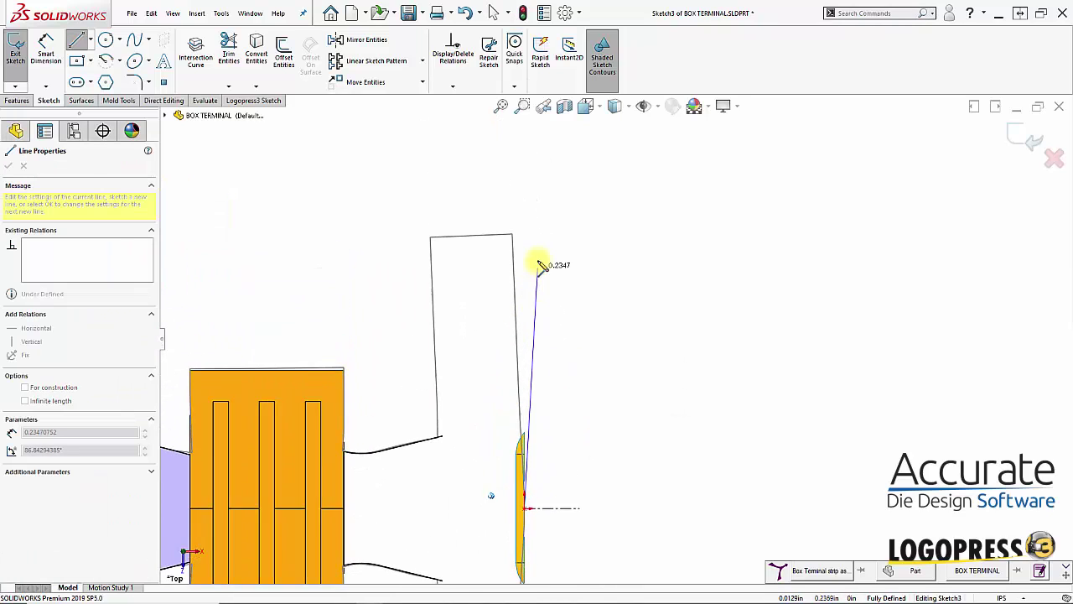
left_click(512, 238)
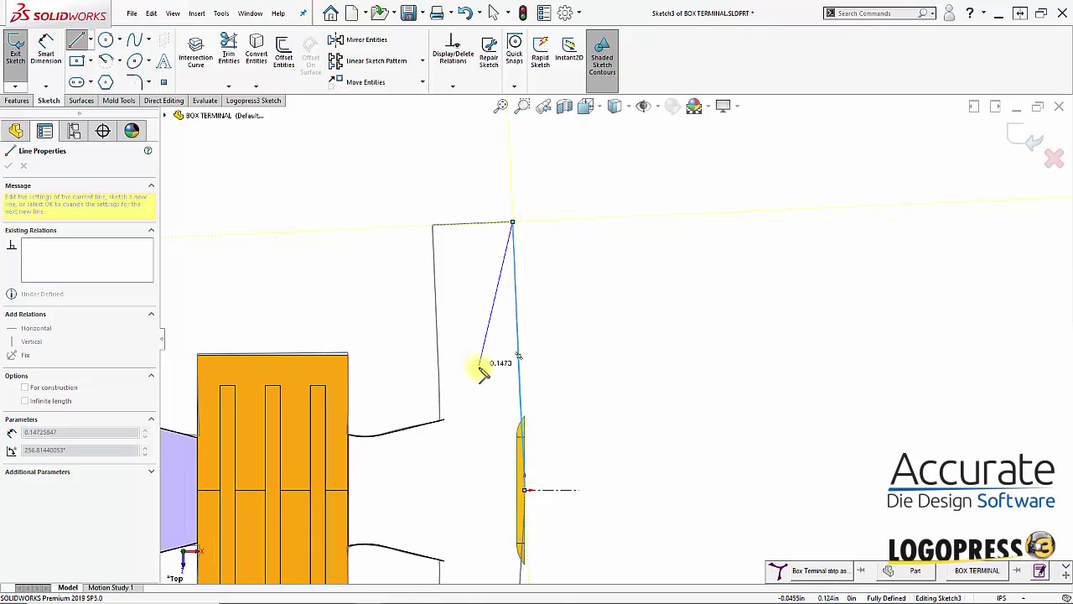
key("Escape")
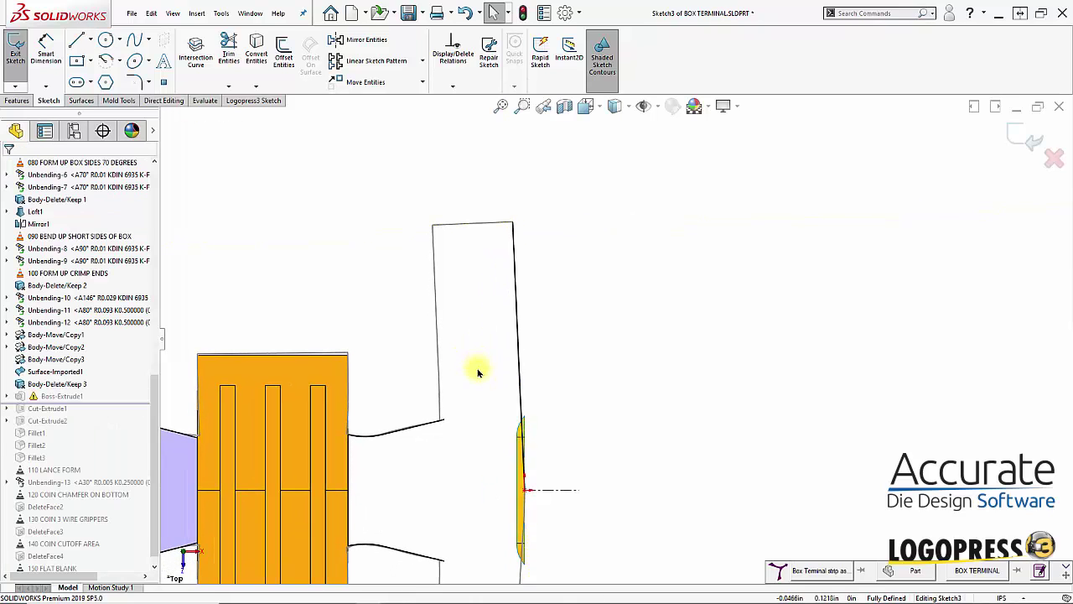
Measure the length of the short upper end line of the end crimp in the blank sketch
left_click(517, 299)
left_click(477, 257)
left_click(469, 225)
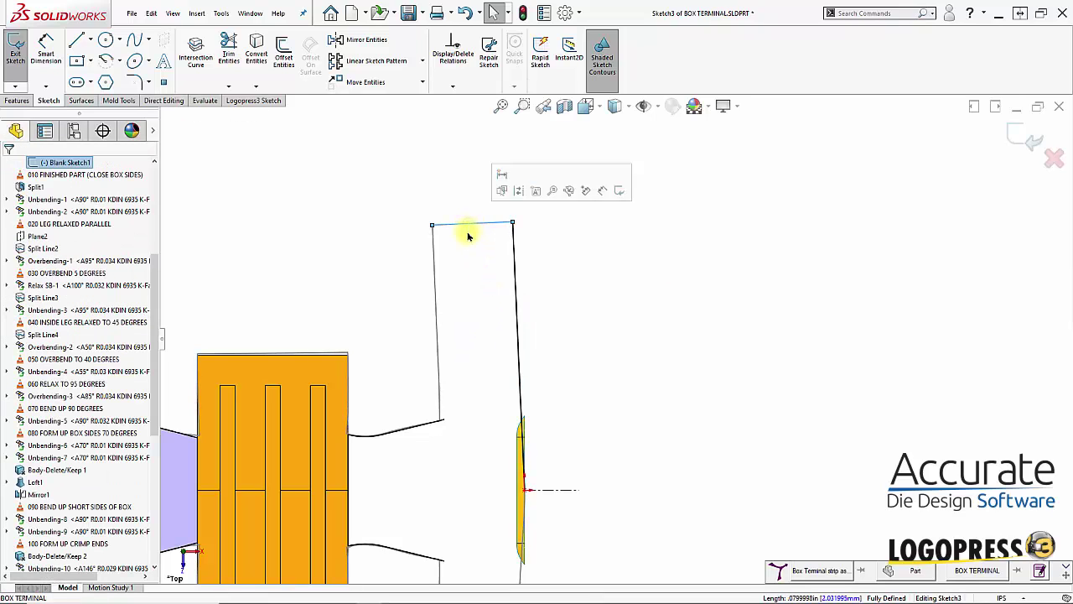
key("m")
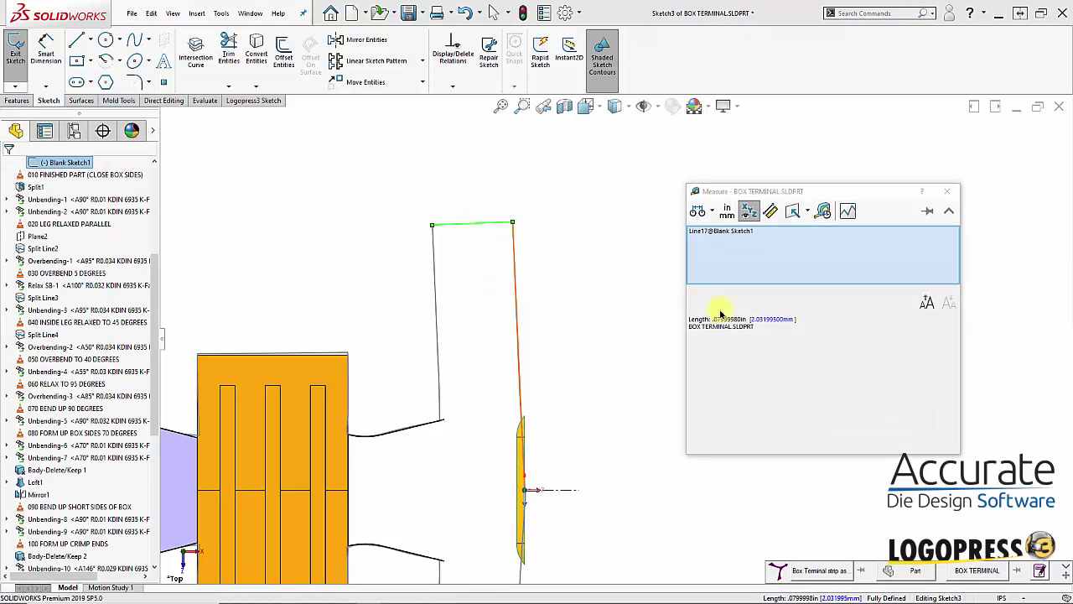
left_click(947, 193)
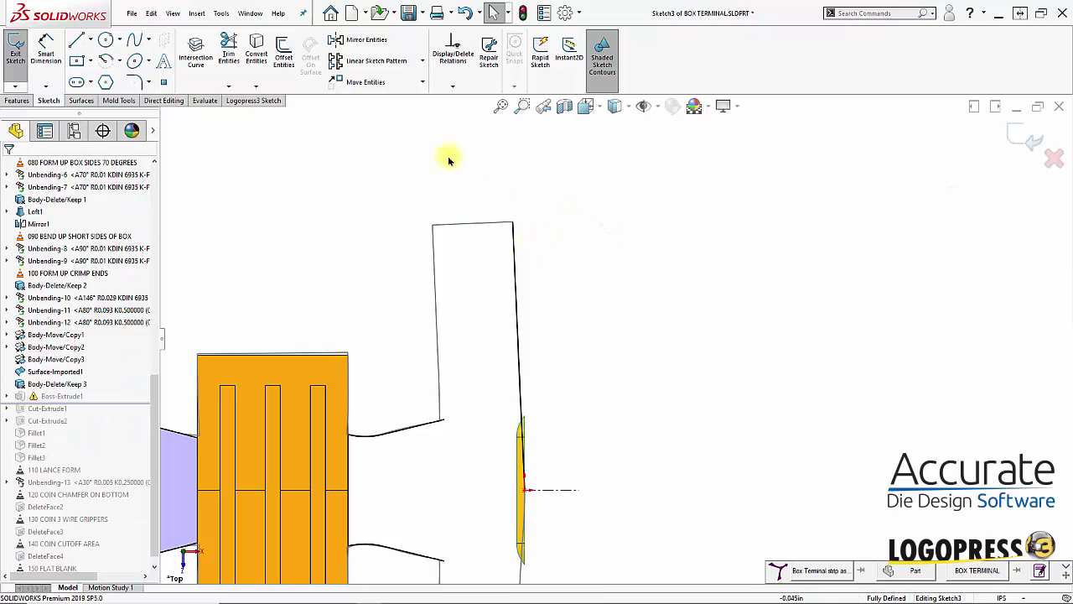
Offset the end crimp's new outer line by 0.08 in, reversed toward the neck
left_click(514, 245)
left_click(282, 55)
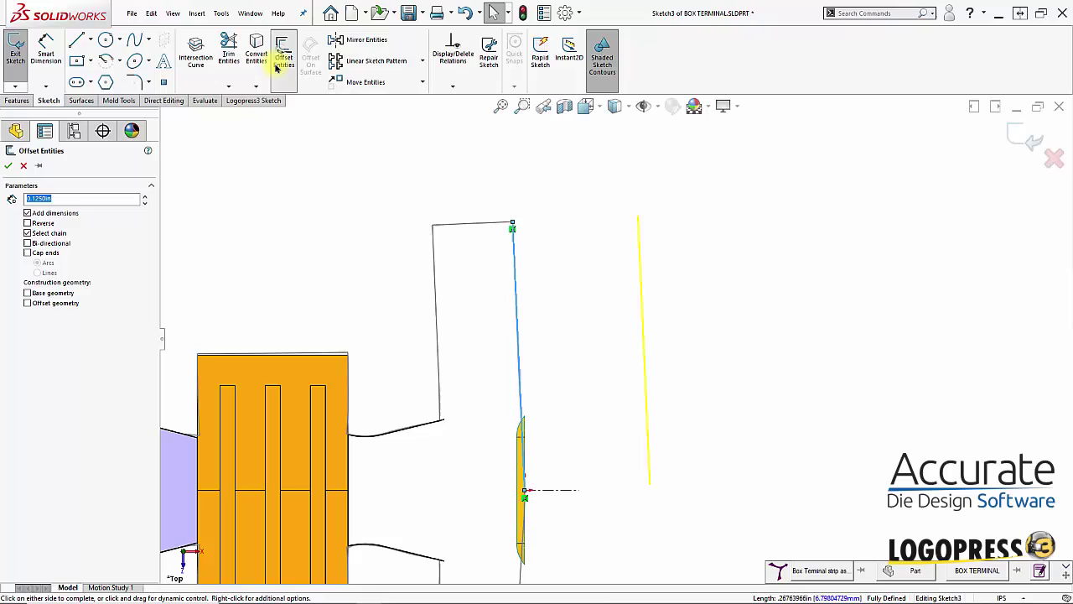
type(".08")
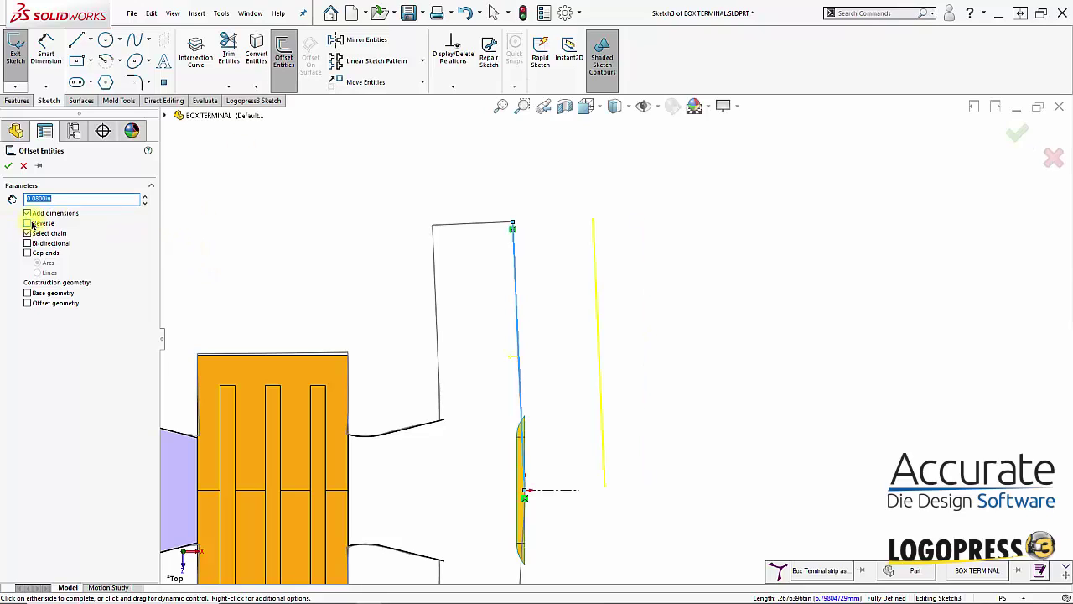
left_click(32, 224)
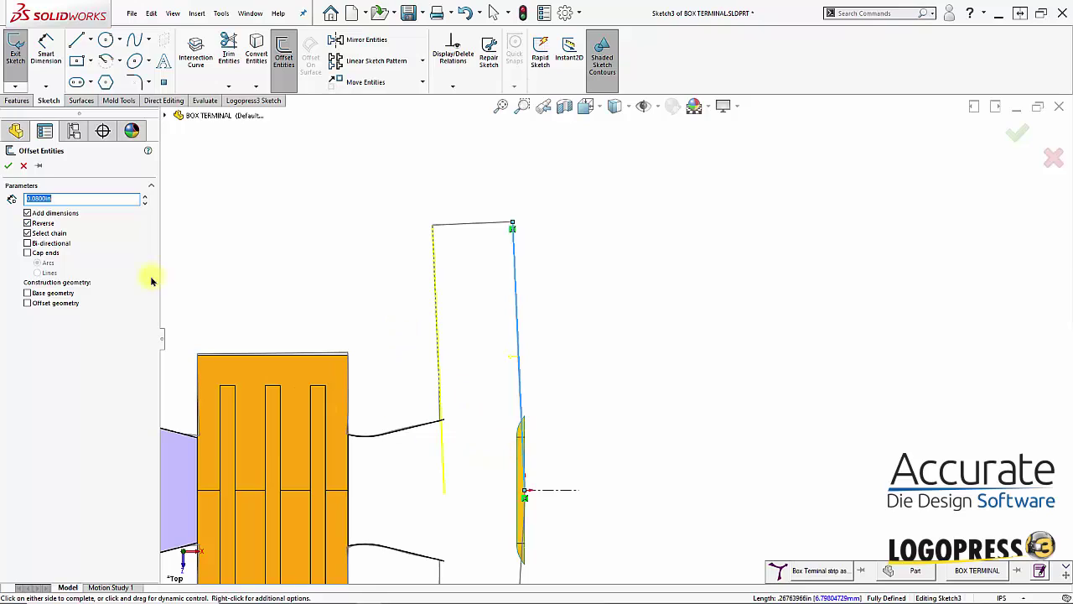
left_click(9, 166)
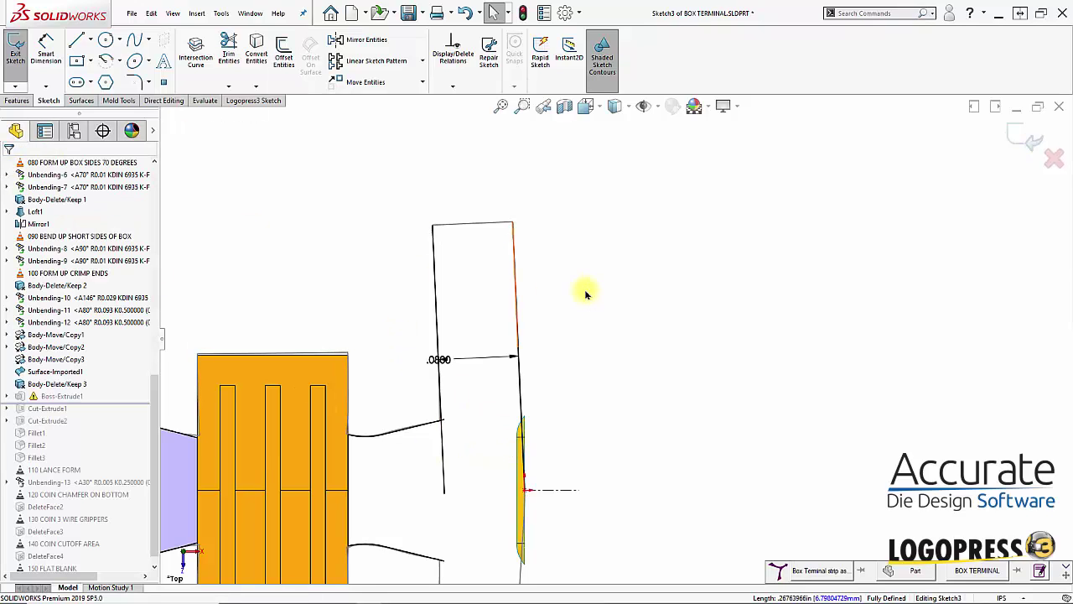
Hide Blank Sketch1 so that only the active sketch's own lines are shown
left_click(465, 226)
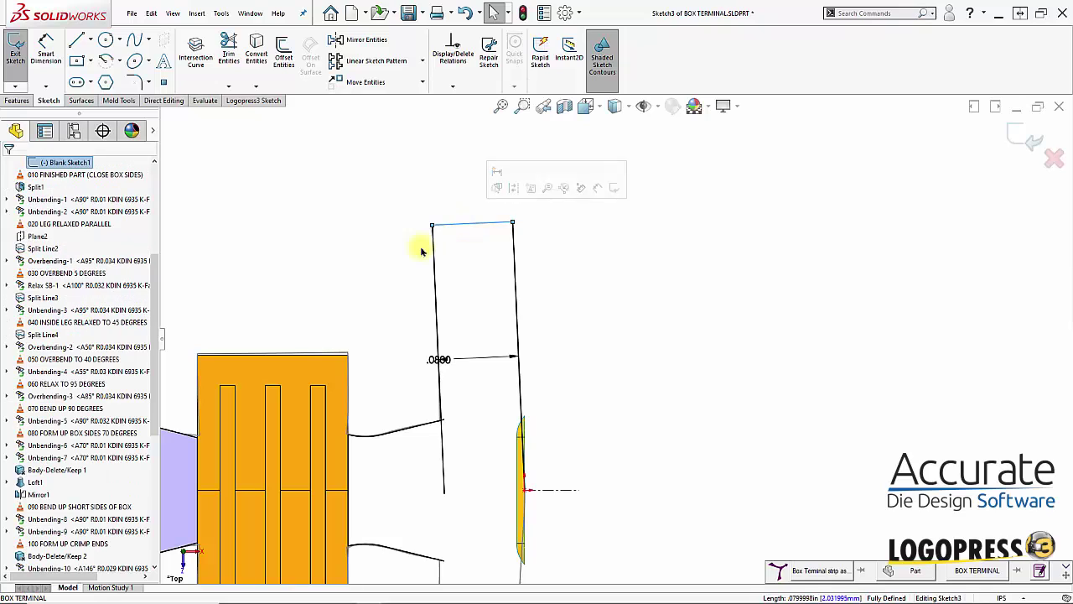
left_click(36, 163)
left_click(42, 143)
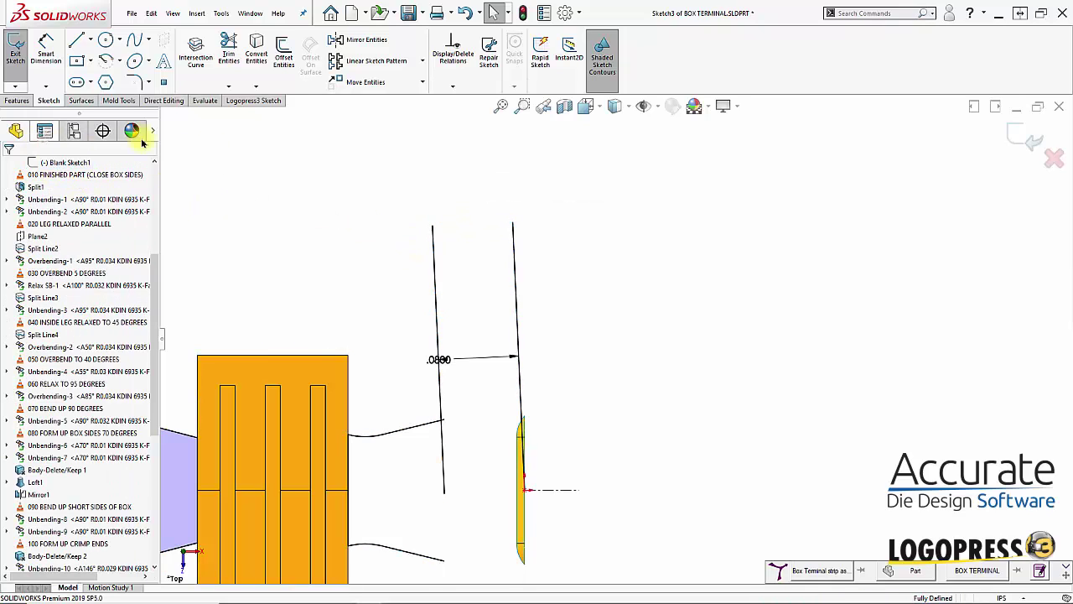
Close the upper end of the end crimp with a line between the offset line and the outer line
key("s")
left_click(348, 199)
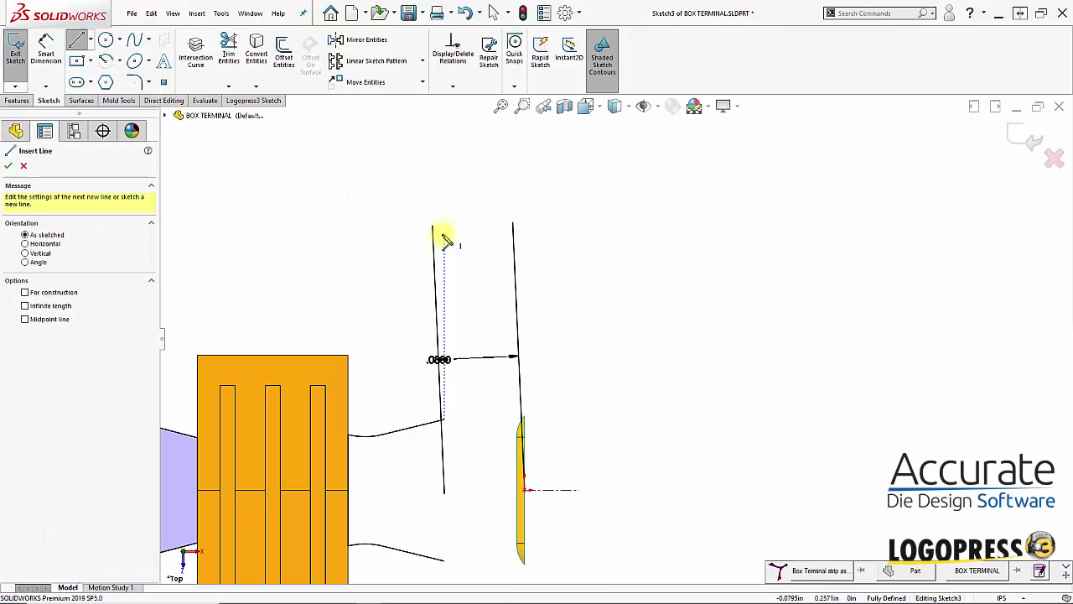
left_click(433, 226)
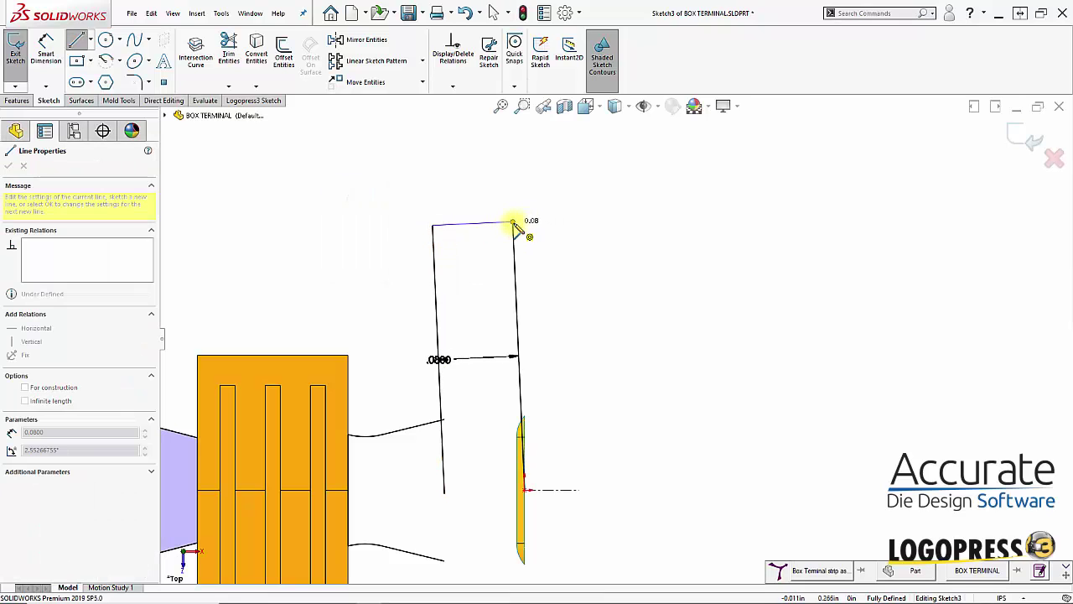
left_click(513, 223)
key("Escape")
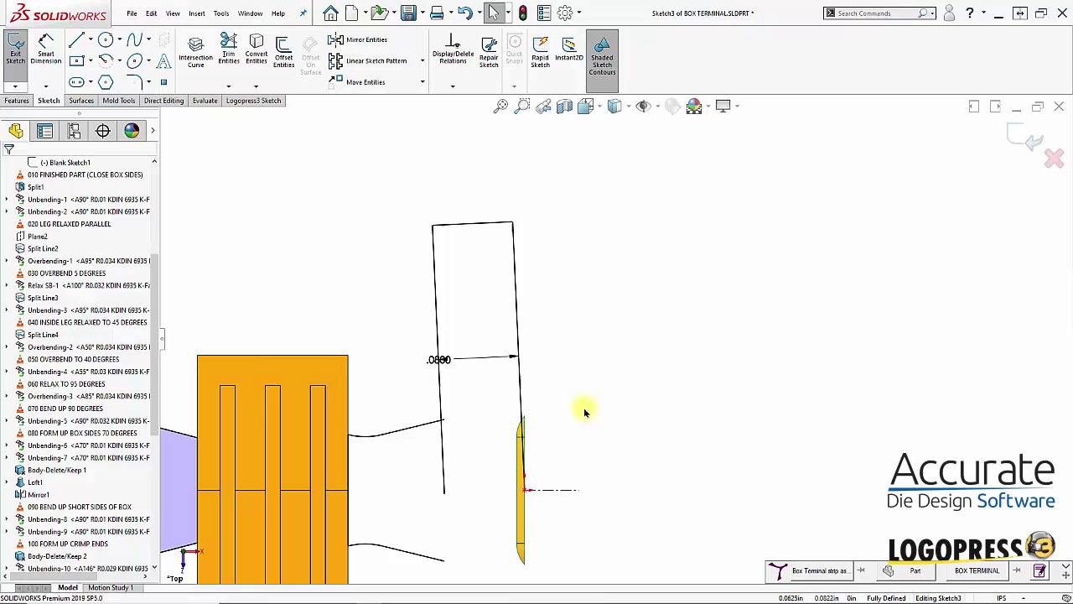
Trim away the portion of the offset line that extends below the upper neck edge
scroll(579, 413, "up", 3)
scroll(543, 394, "down", 4)
key("t")
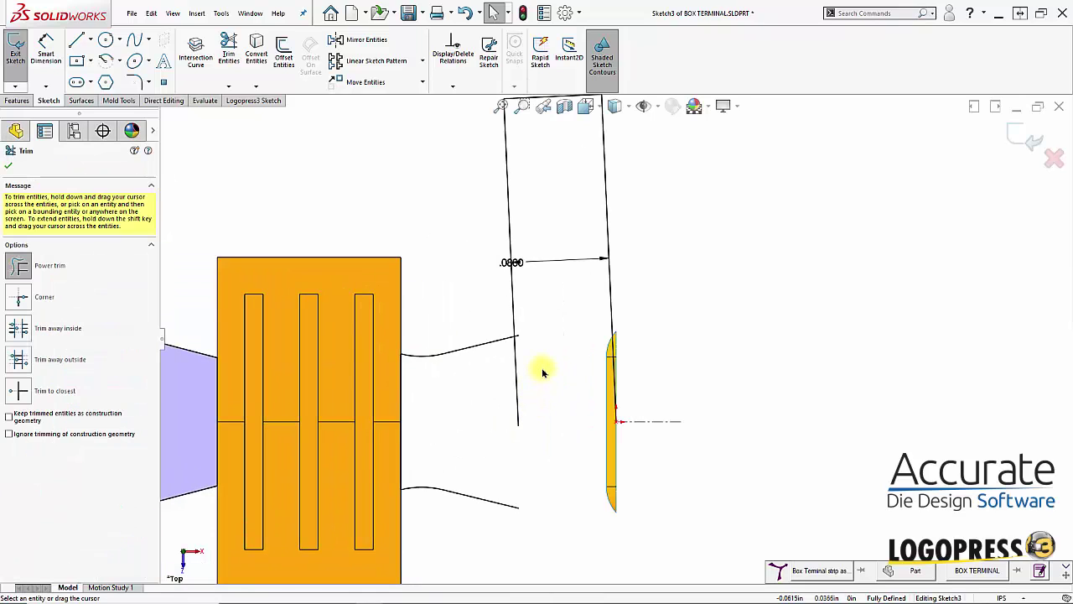
left_click_drag(542, 370, 503, 402)
key("Escape")
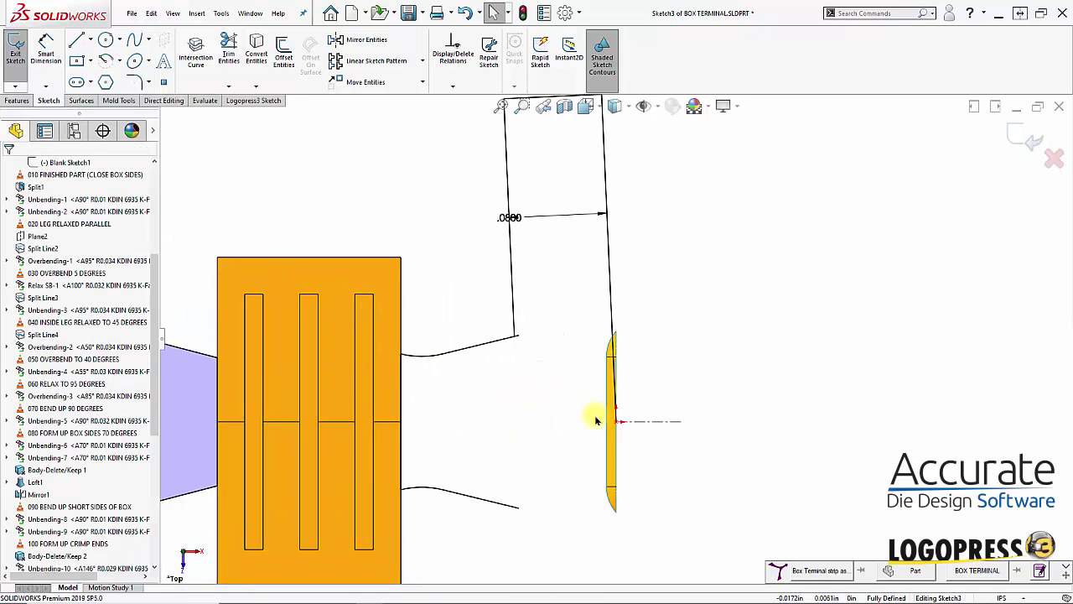
Mirror the three upper crimp lines about the horizontal centerline to form the lower half of the end crimp
scroll(595, 421, "up", 2)
mouse_move(626, 145)
left_mouse_down()
mouse_move(512, 199)
mouse_move(505, 213)
left_mouse_up()
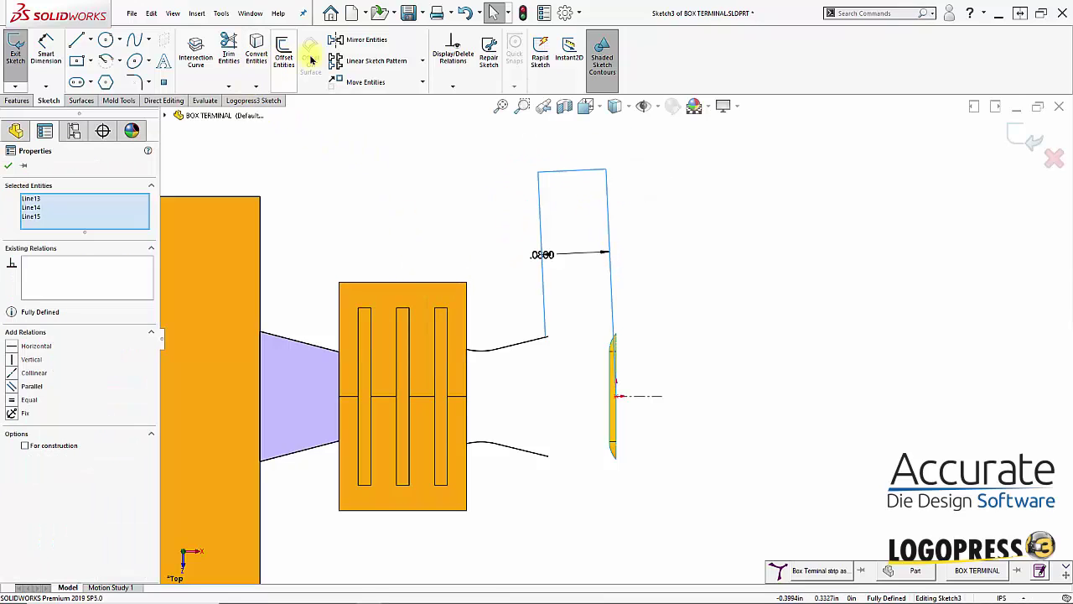
left_click(355, 39)
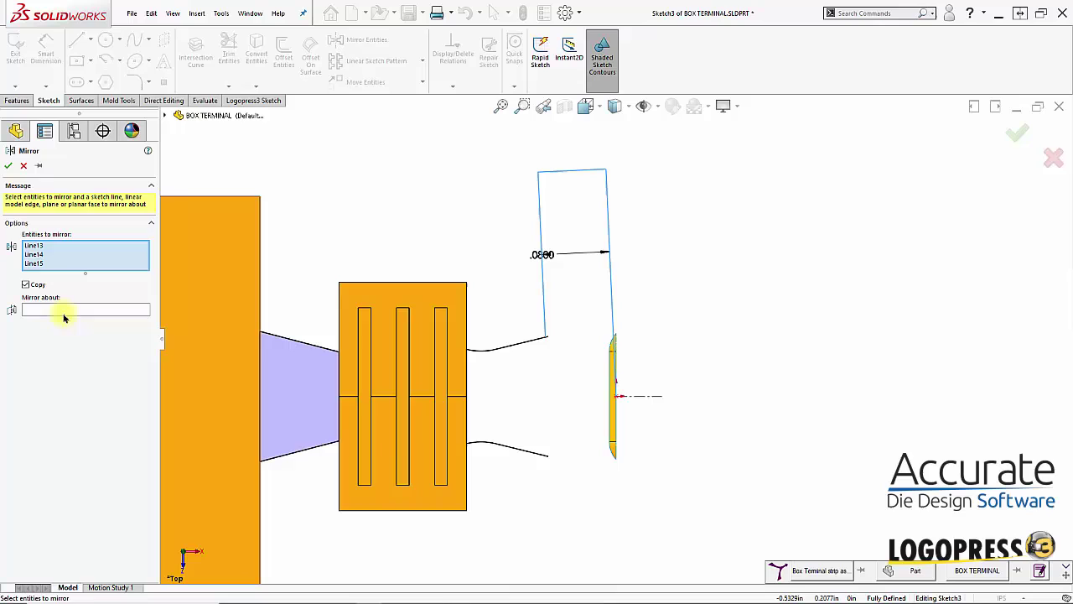
left_click(92, 310)
left_click(613, 399)
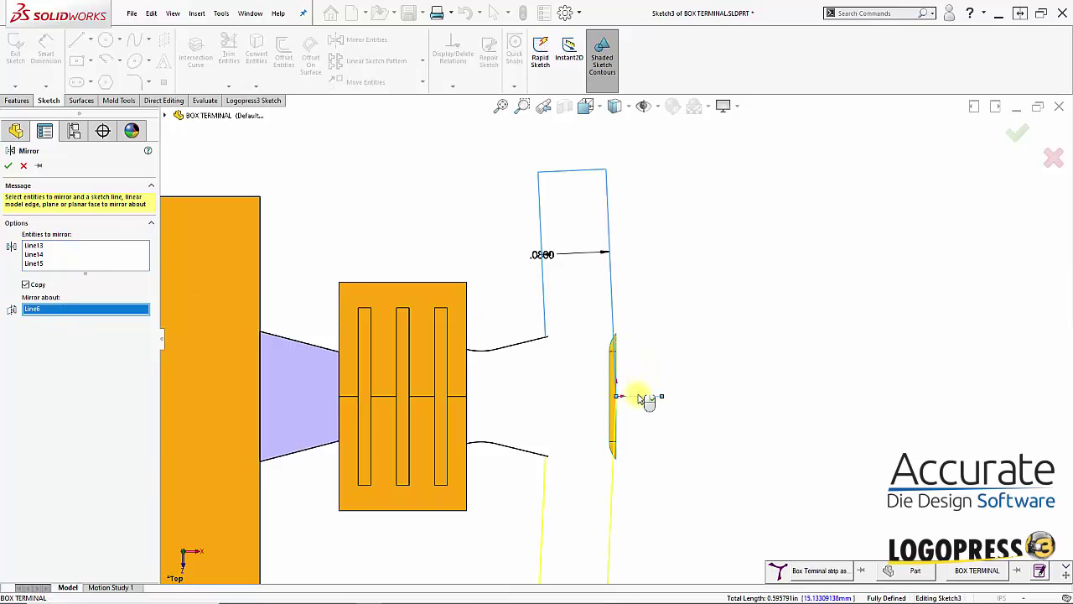
key("Return")
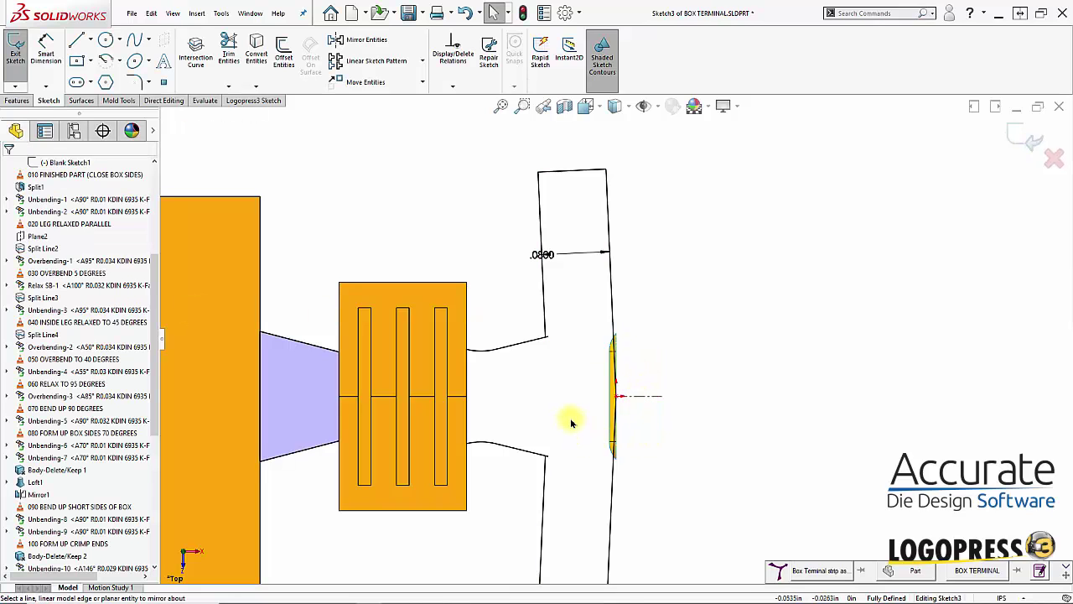
Trim the upper neck line's overhang past the crimp's inner edge and exit the sketch to rebuild Boss-Extrude1
key("t")
scroll(564, 405, "down", 5)
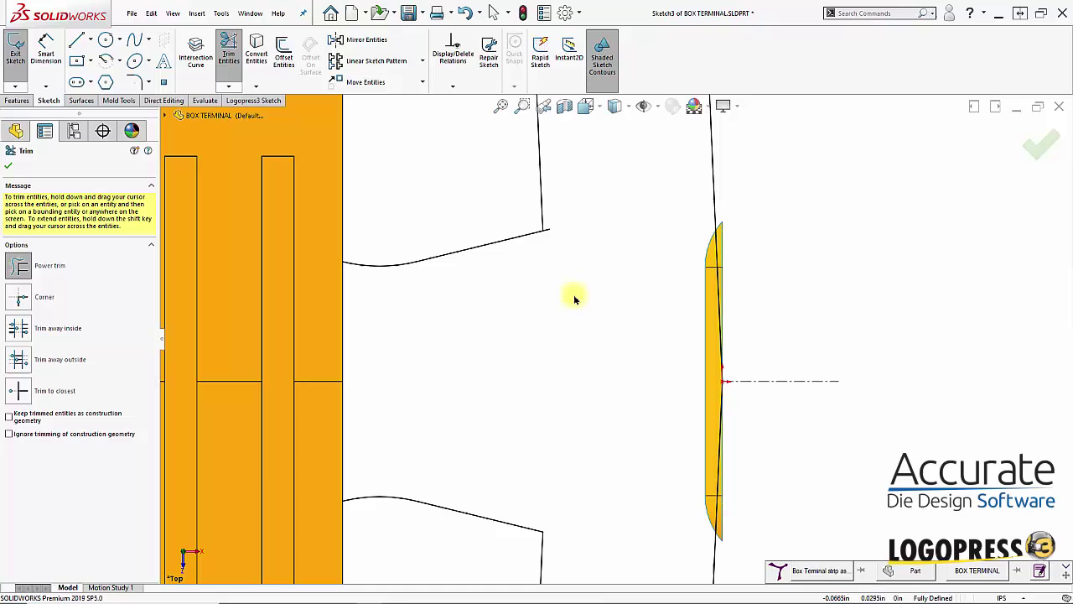
left_click_drag(547, 226, 579, 350)
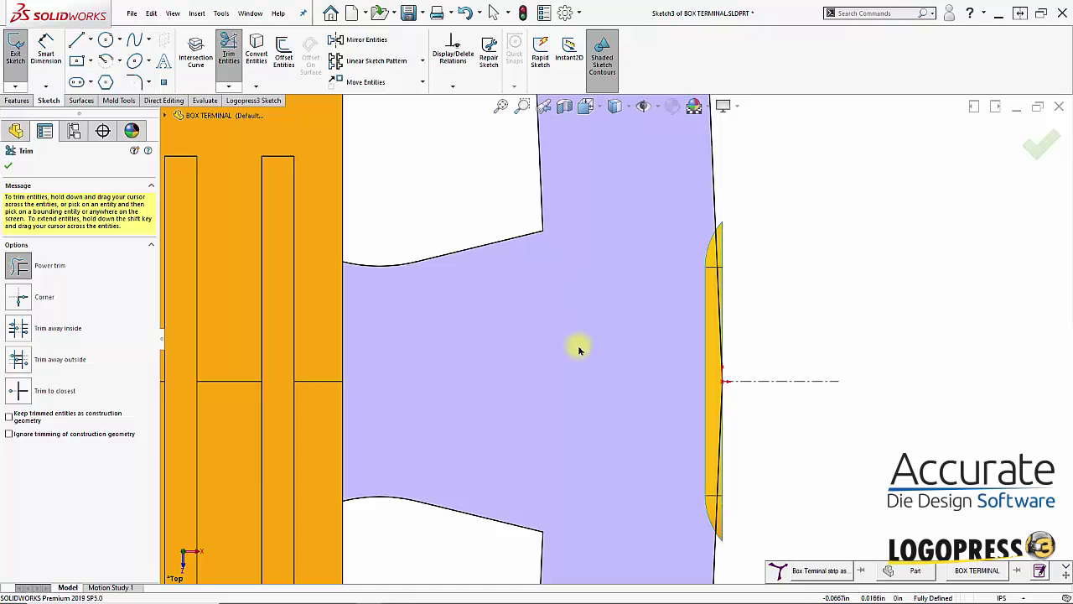
key("Escape")
scroll(592, 353, "up", 5)
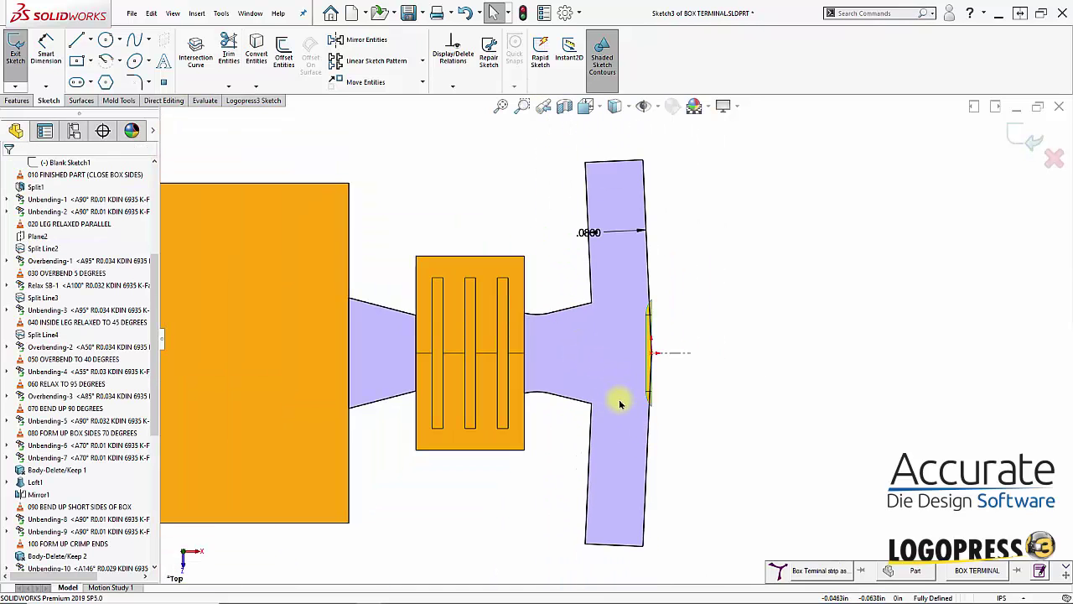
left_click(1033, 140)
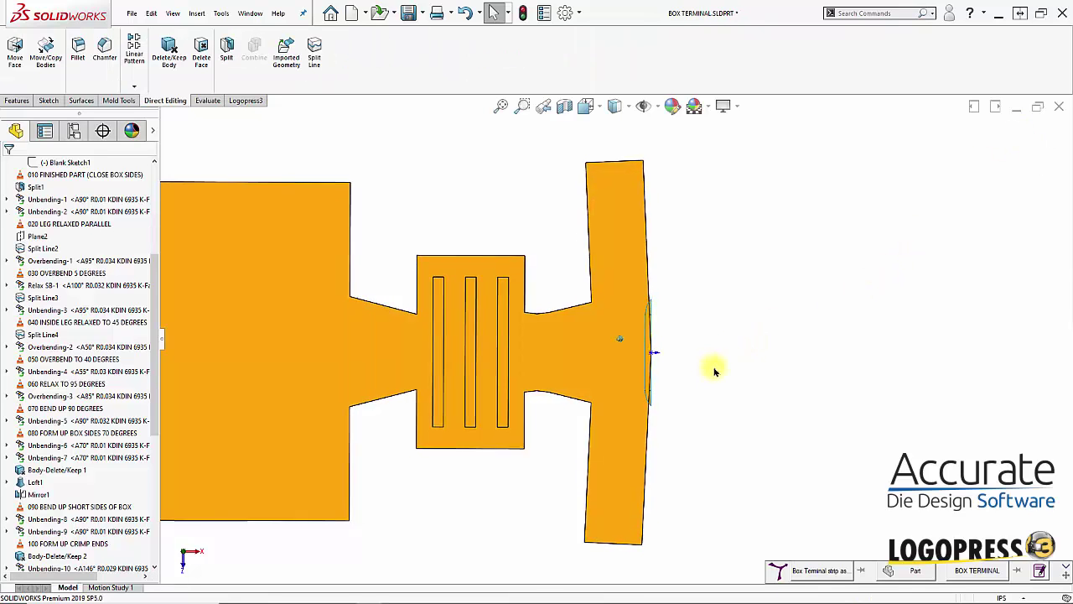
Cut the end crimp body with the imported chamfer surface, Surface-Imported1, at the middle of its outer edge
middle_click_drag(714, 371, 769, 333)
scroll(769, 326, "down", 4)
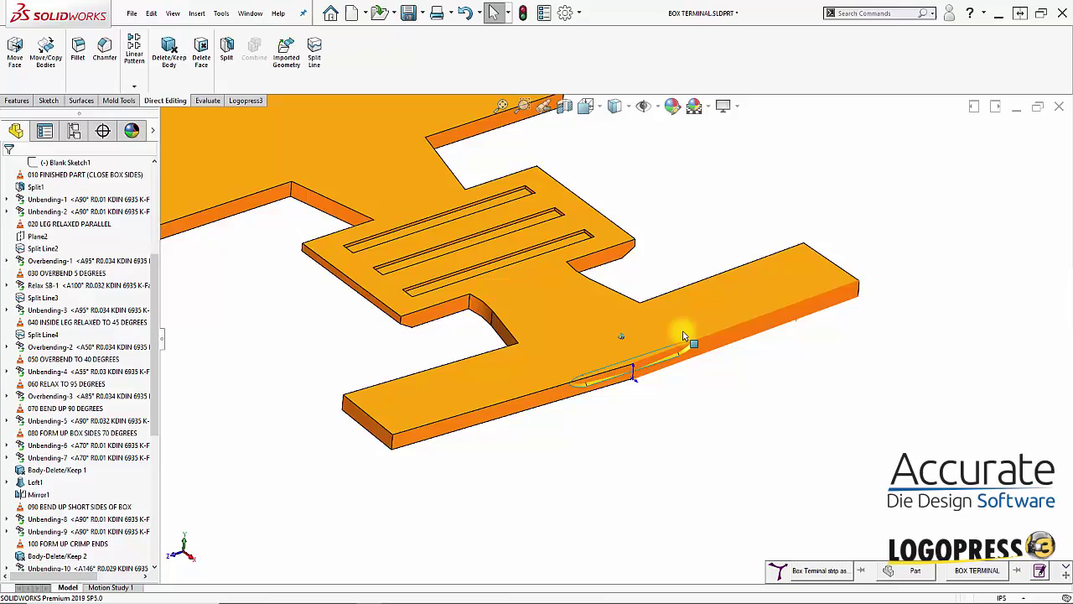
scroll(553, 405, "down", 5)
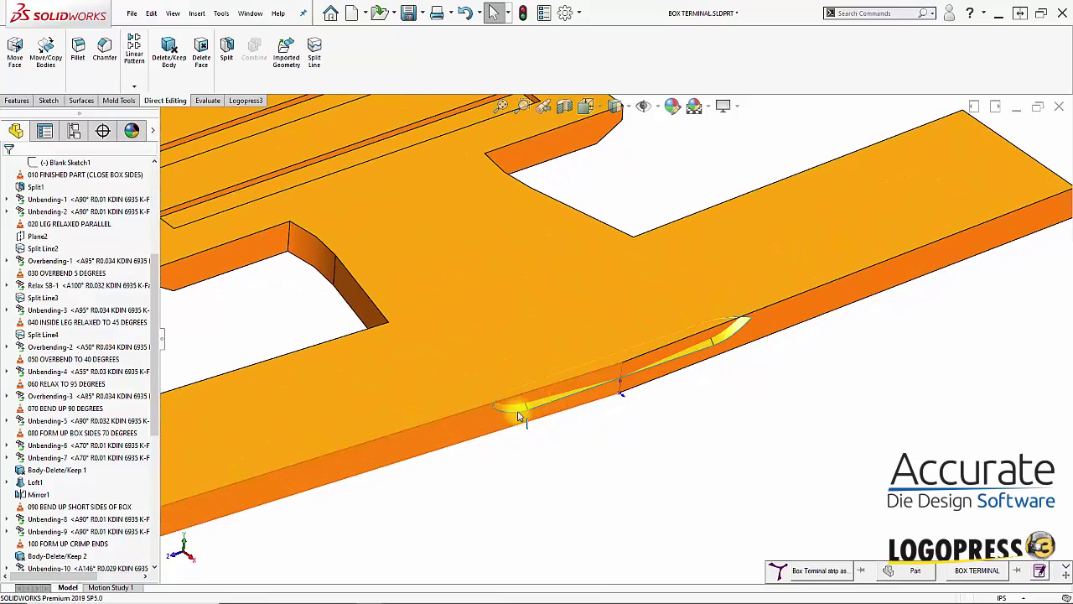
middle_click_drag(446, 434, 582, 374)
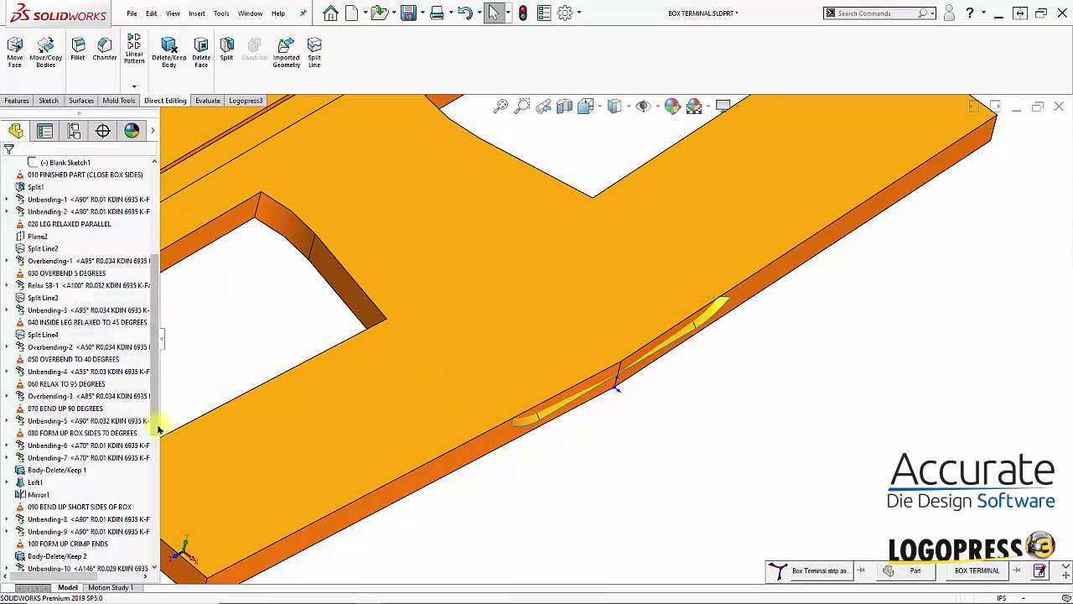
left_click_drag(151, 426, 151, 532)
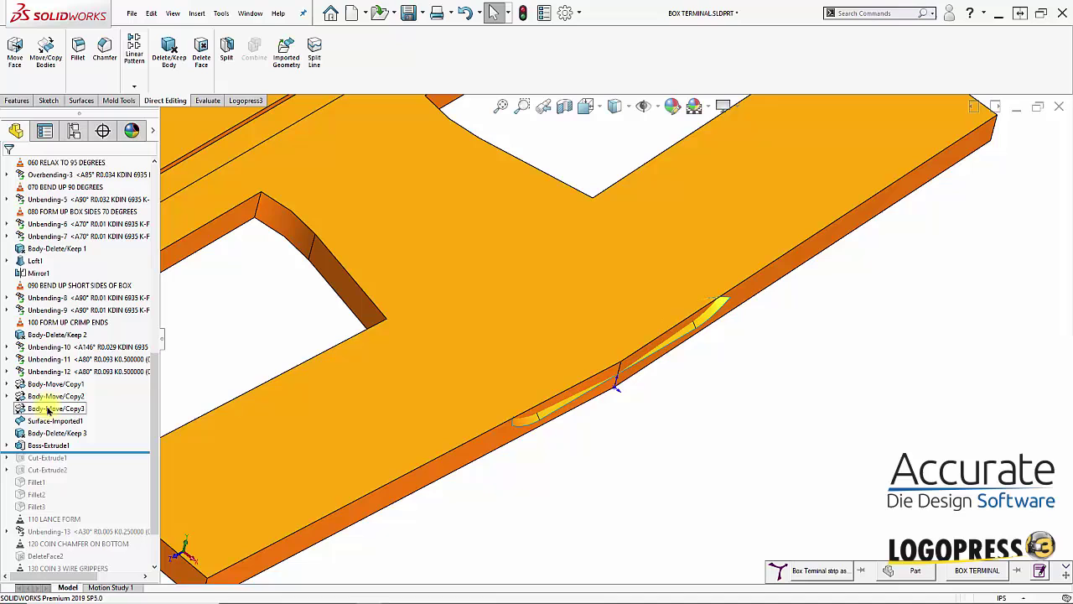
left_click(43, 422)
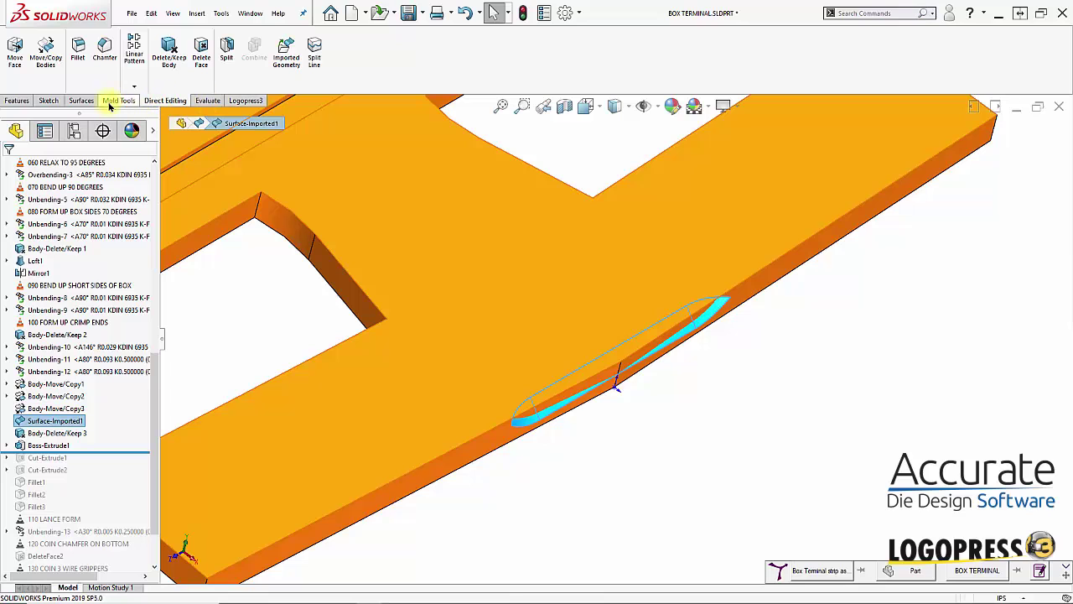
left_click(83, 101)
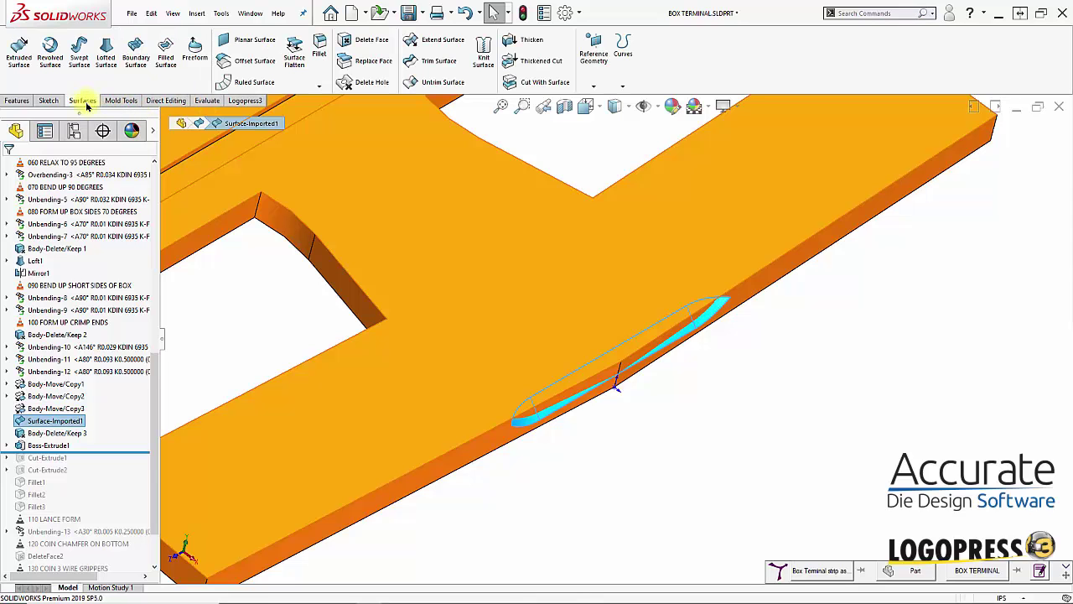
left_click(543, 83)
middle_click_drag(1030, 390, 623, 359)
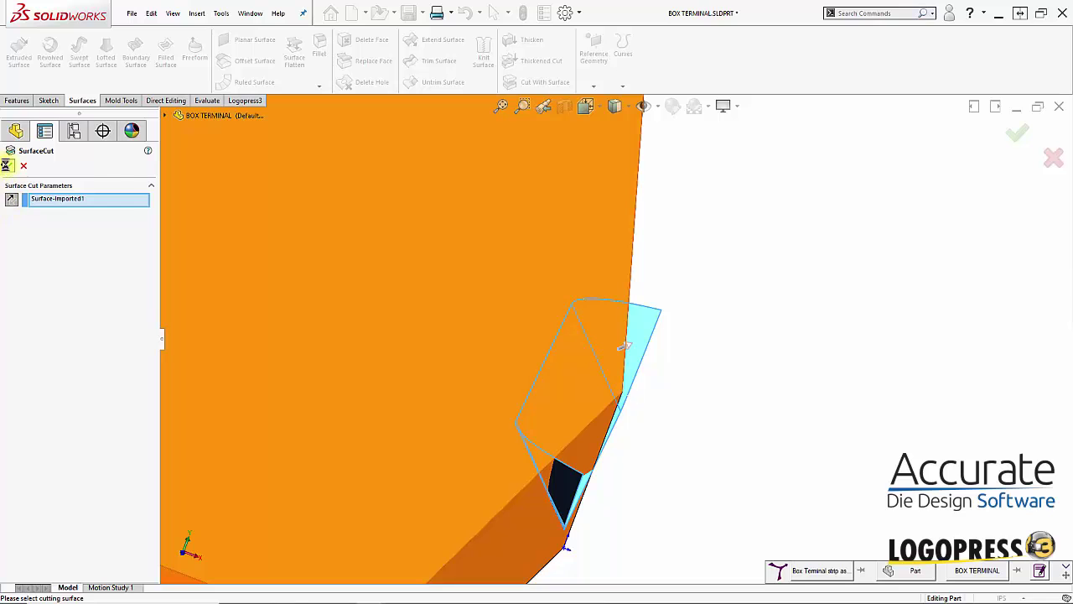
middle_click_drag(826, 340, 640, 359)
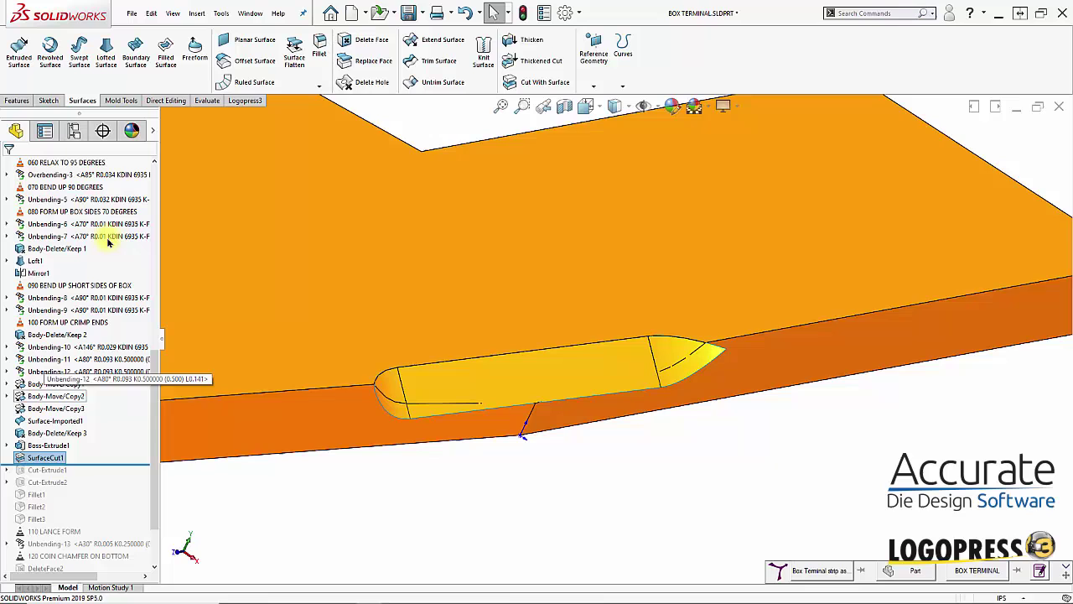
Delete the Surface-Imported1 surface body from the part
middle_click_drag(431, 131, 353, 138)
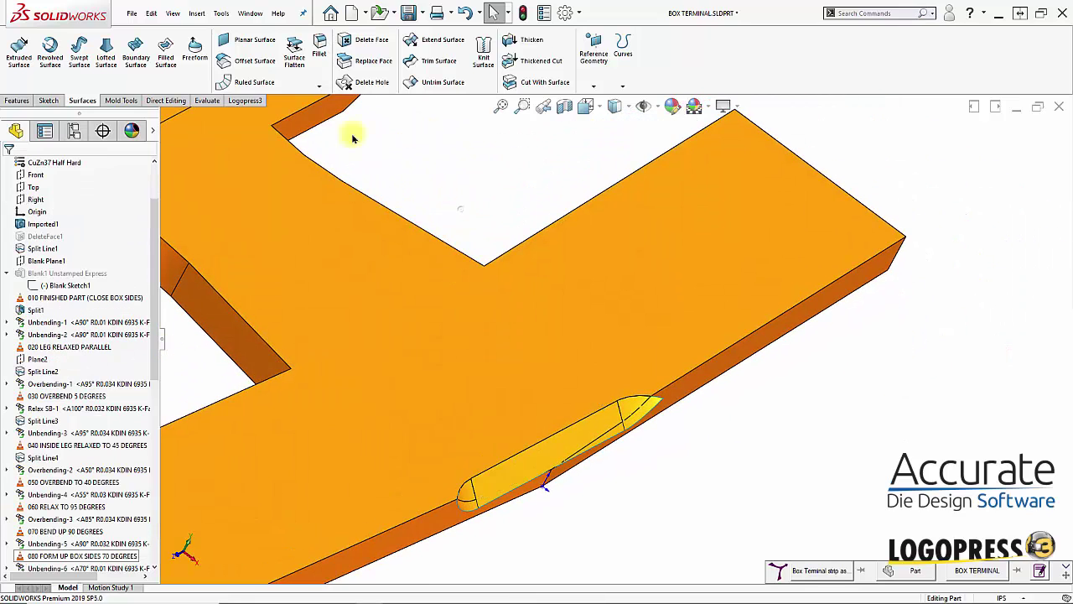
left_click(152, 100)
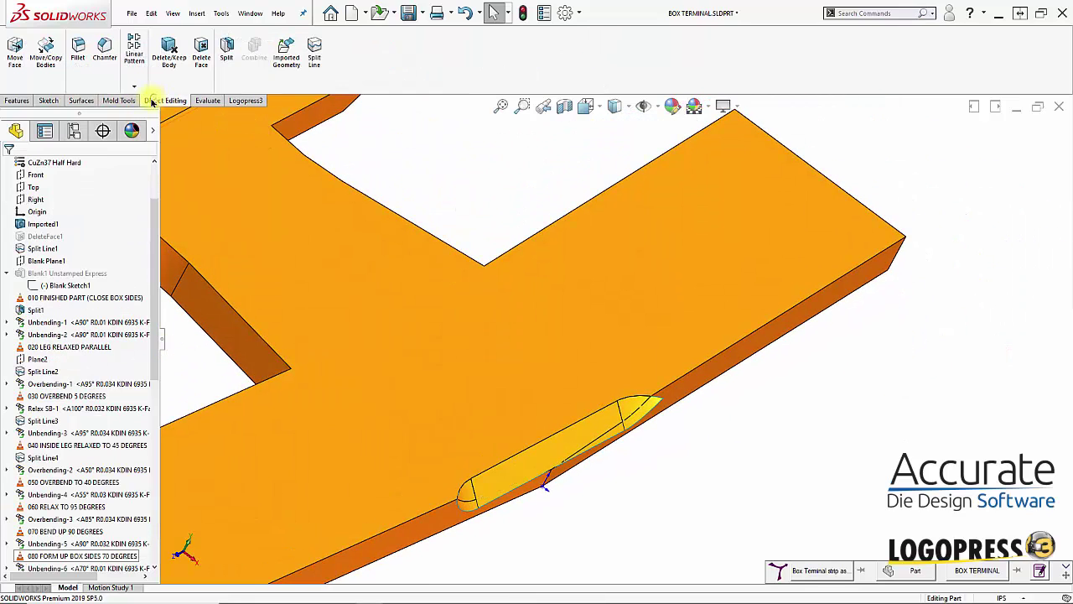
left_click(169, 46)
left_click(641, 419)
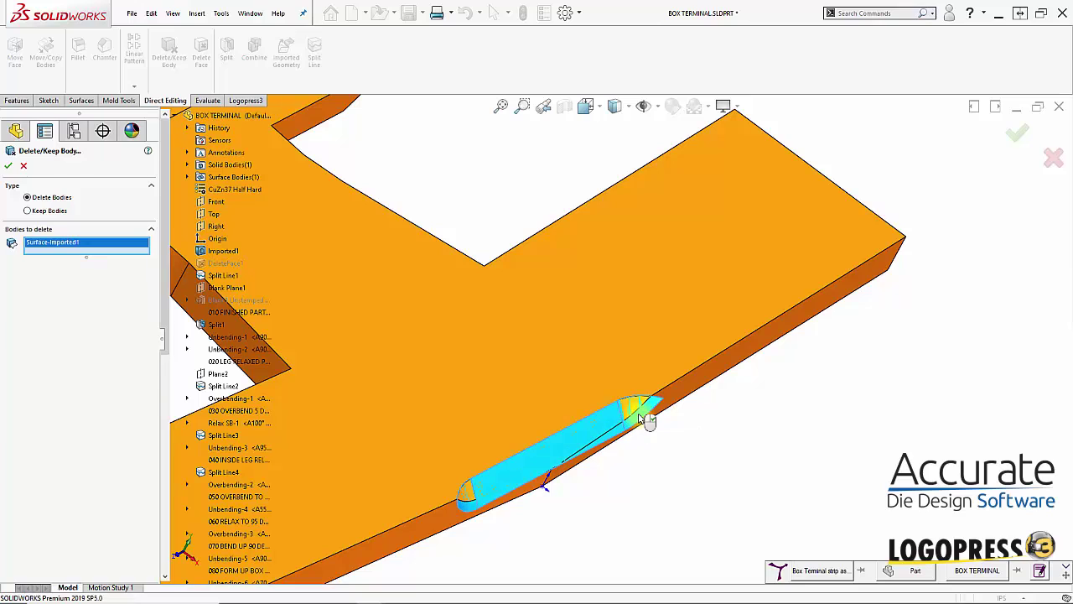
right_click(642, 419)
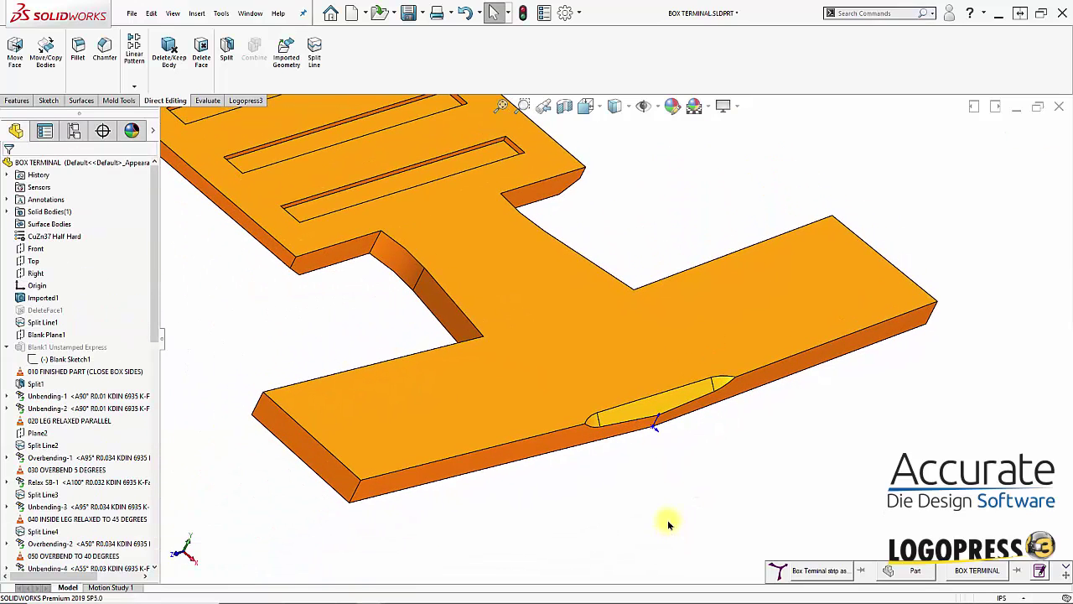
Measure the angle between the short end edge of the serrated section's existing chamfer and the part's underside face
middle_click_drag(491, 522, 416, 468)
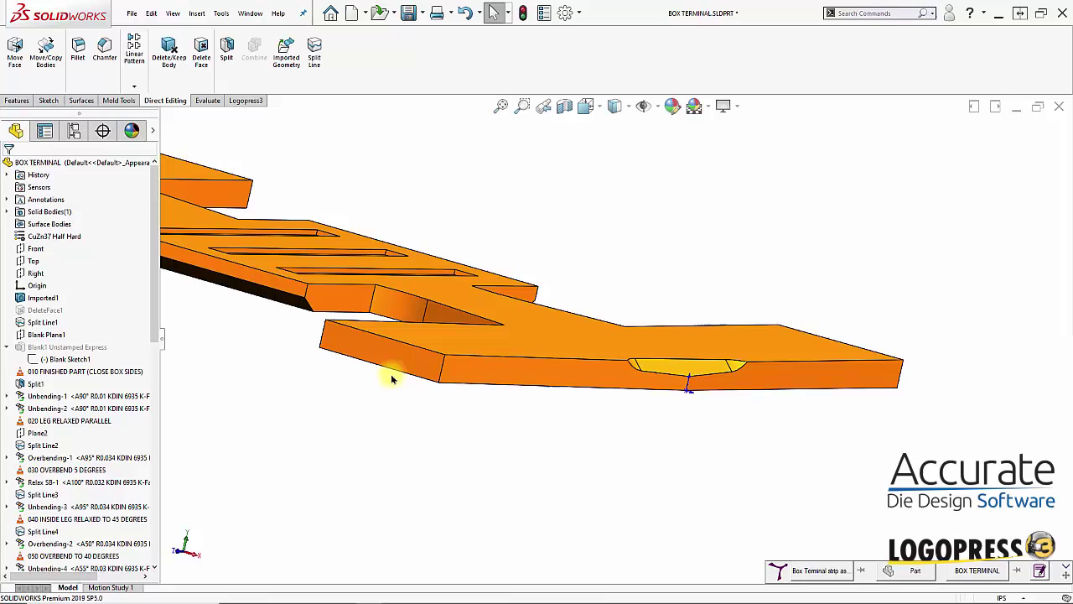
middle_click_drag(388, 373, 431, 319)
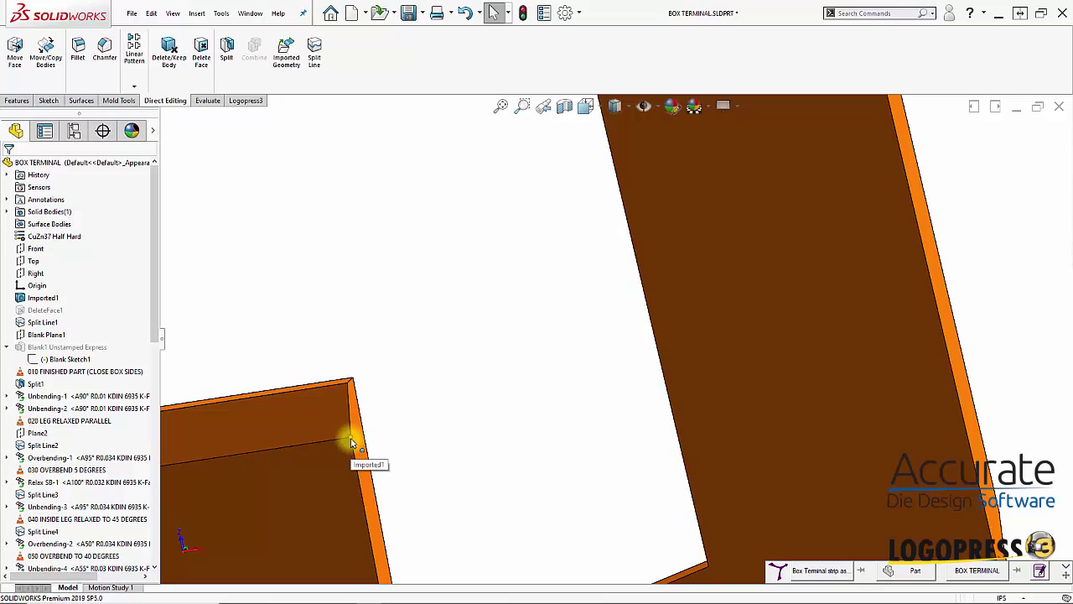
left_click(351, 440)
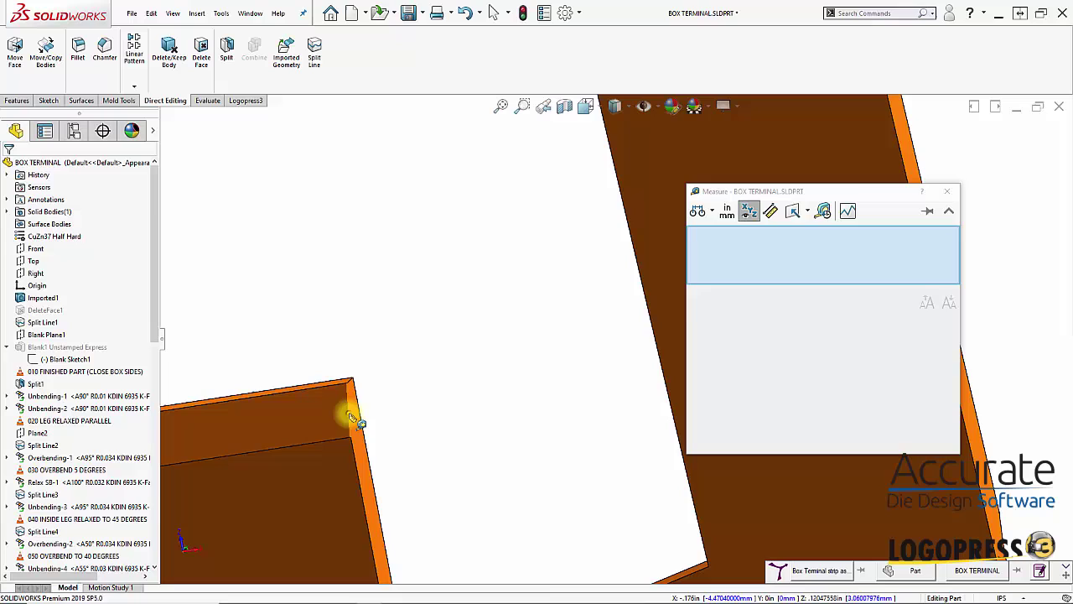
left_click(352, 417)
left_click(338, 475)
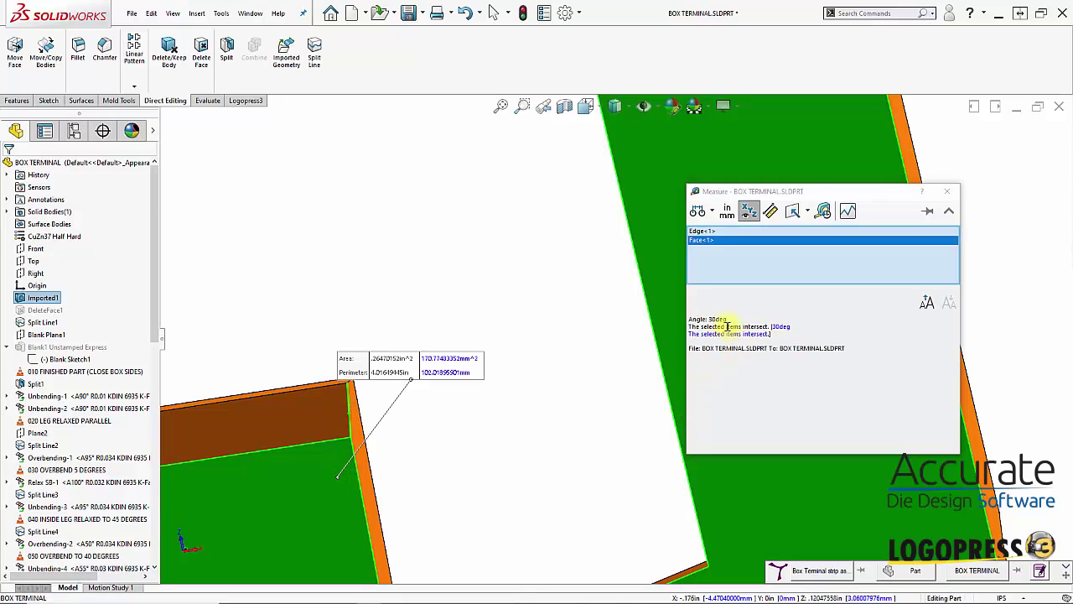
left_click(549, 390)
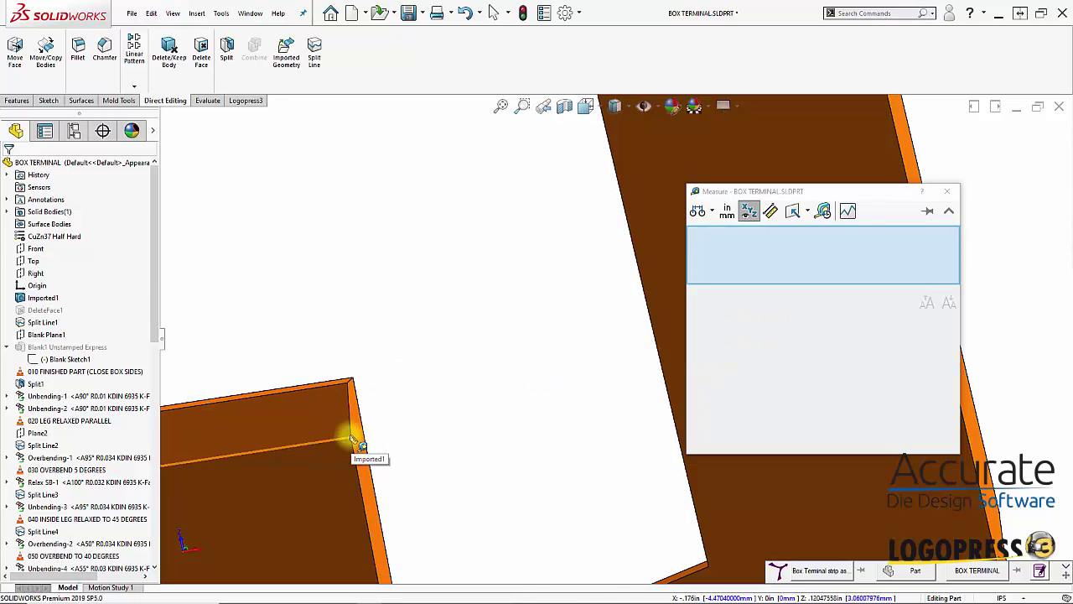
Measure the normal distance from the existing chamfer's outer corner vertex to the part's underside face
left_click(349, 386)
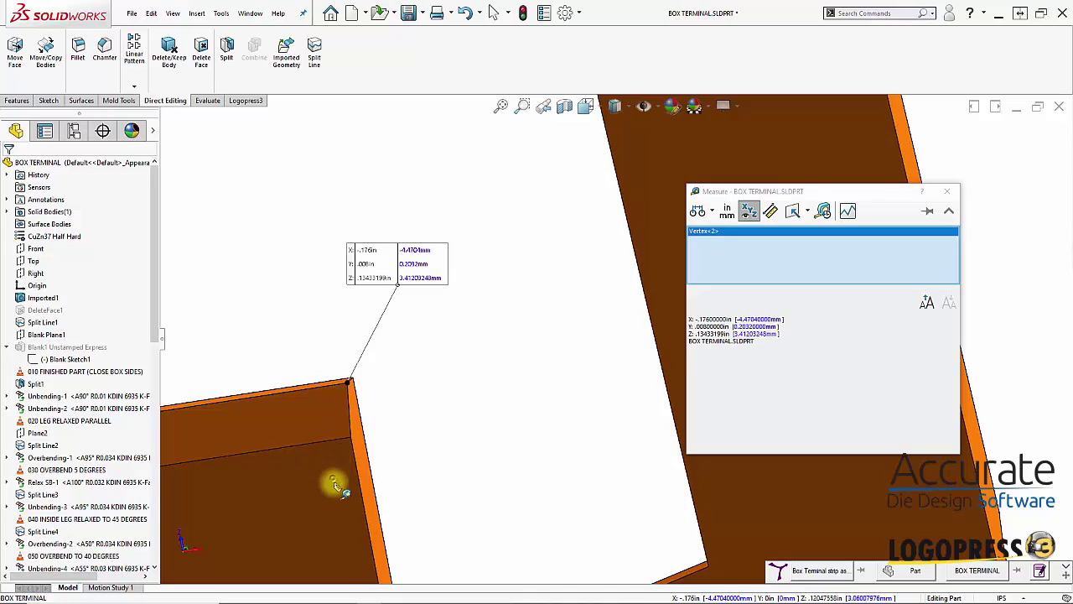
left_click(335, 484)
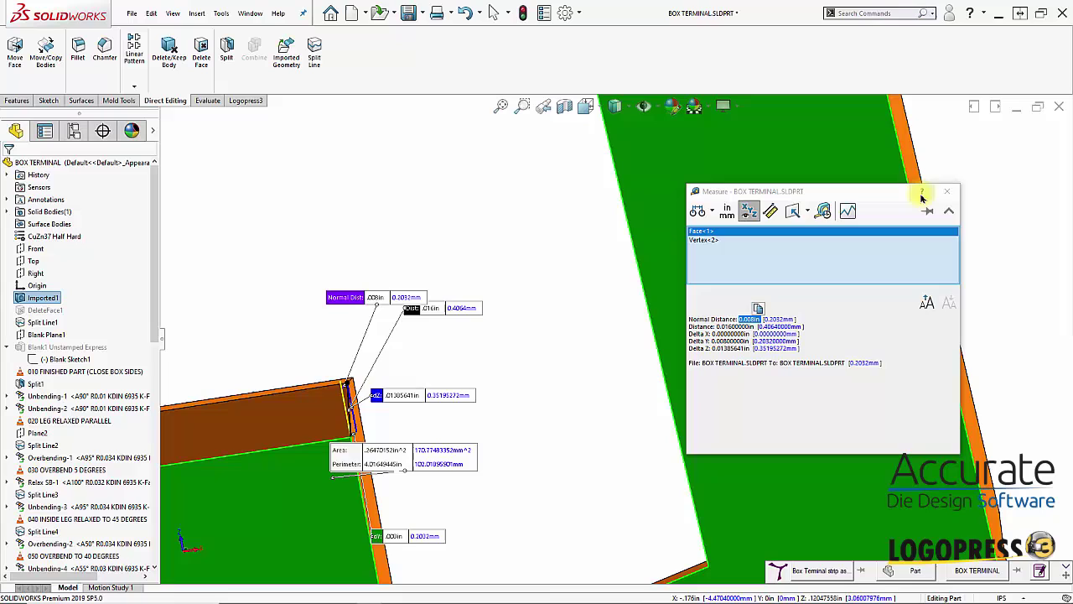
left_click(952, 194)
left_click(556, 303)
Start a chamfer on the underside end edge of one end crimp leg with a distance of 0.008 in
scroll(567, 360, "up", 4)
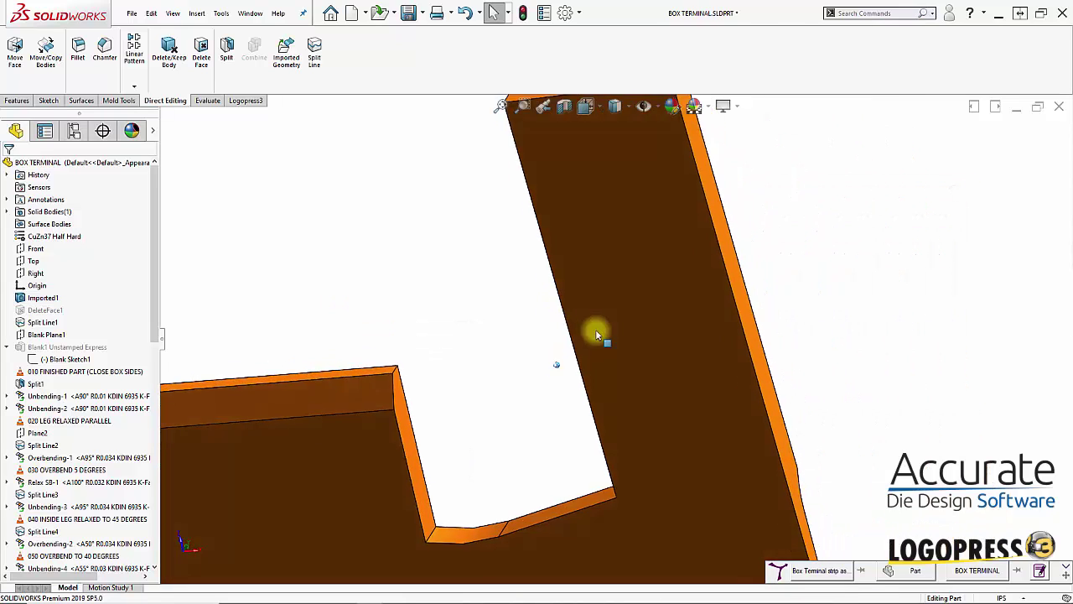
middle_click_drag(522, 365, 503, 343)
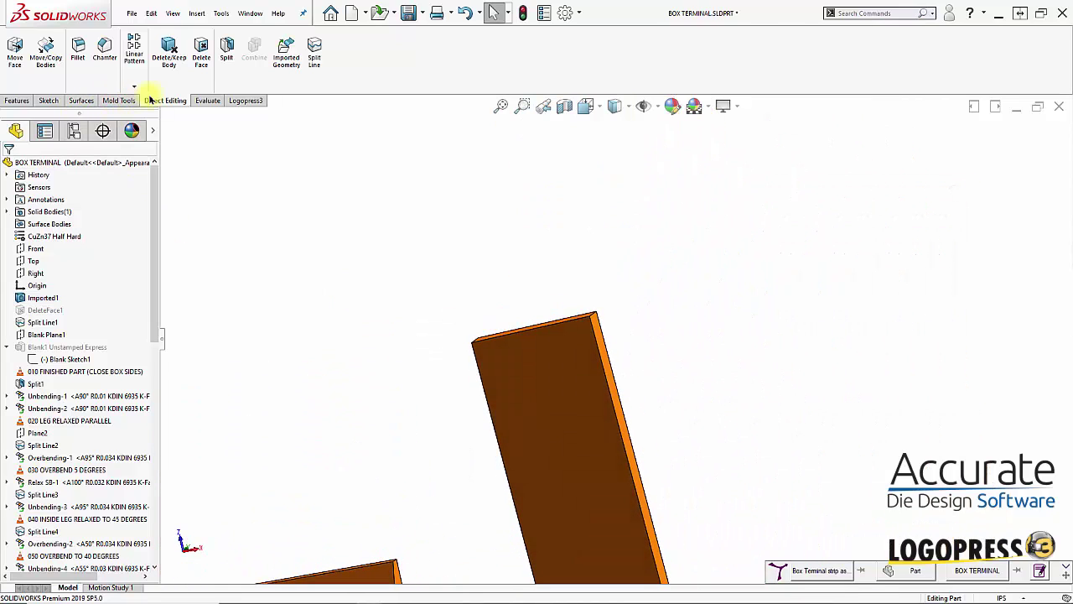
left_click(104, 52)
scroll(472, 347, "down", 6)
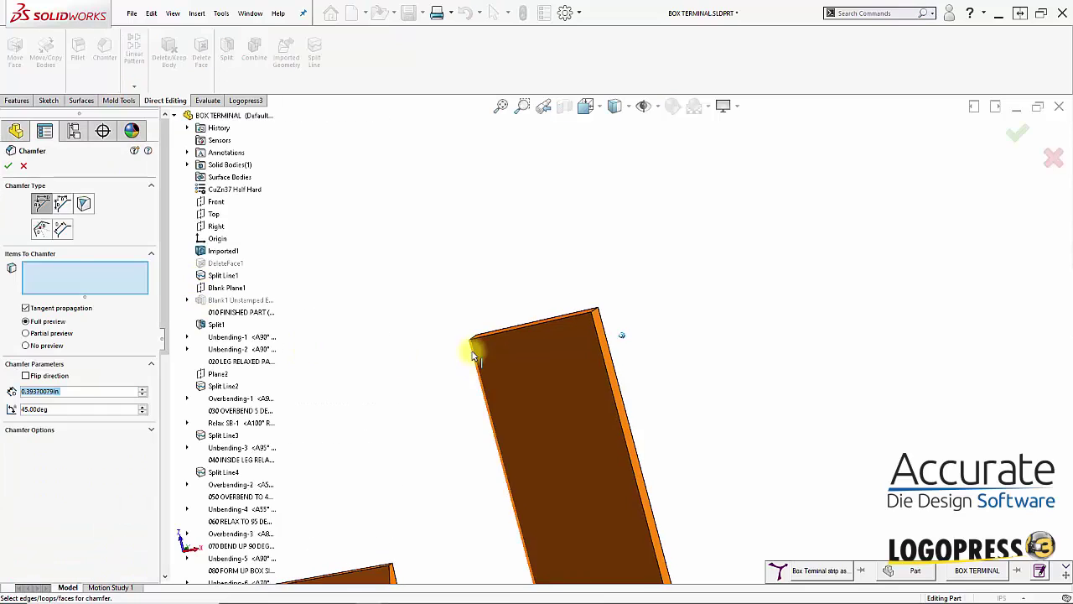
middle_click_drag(510, 348, 469, 257)
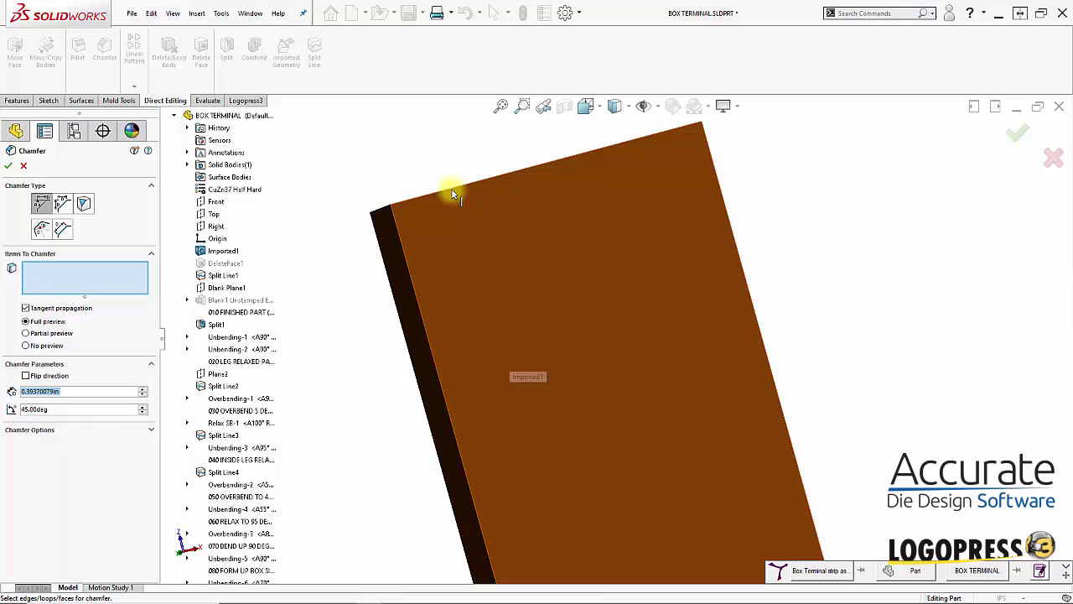
middle_click_drag(452, 190, 450, 192)
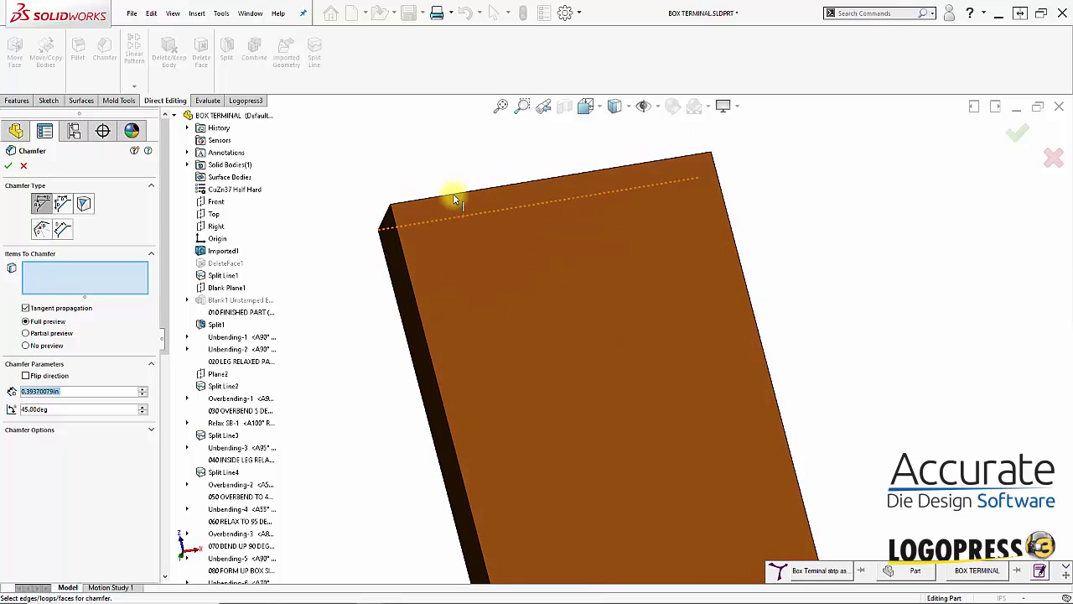
left_click(454, 198)
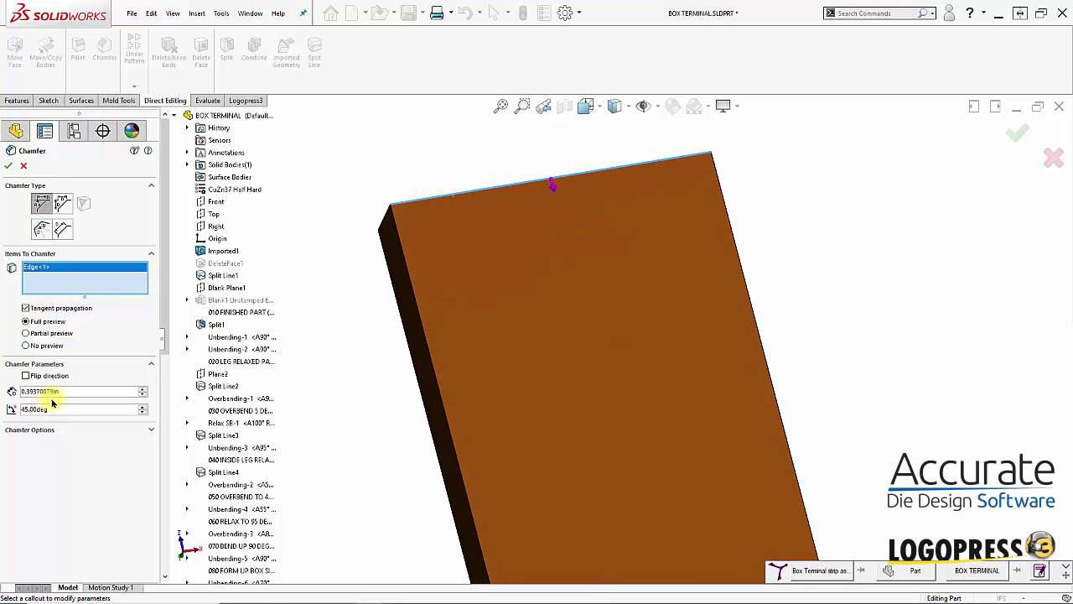
type("0.008")
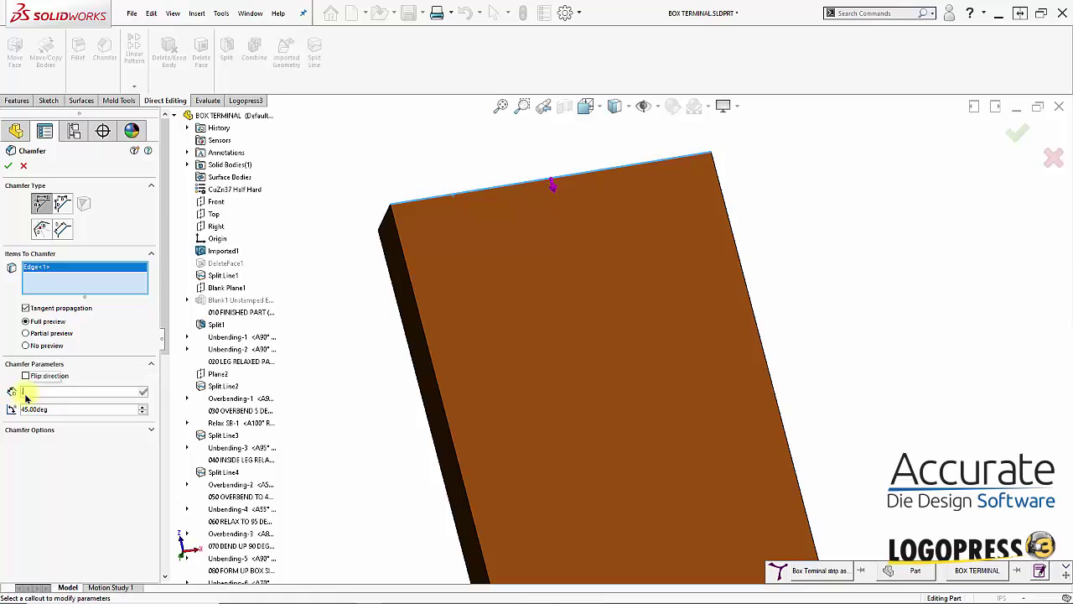
key("Return")
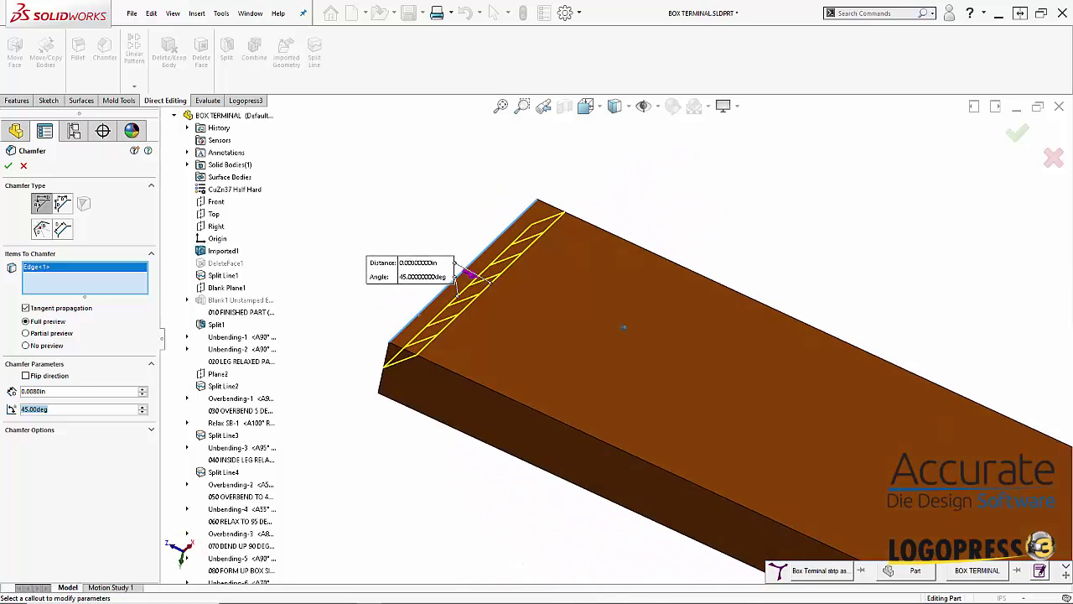
Flip the chamfer direction and set the chamfer angle to 60 degrees
scroll(243, 368, "down", 2)
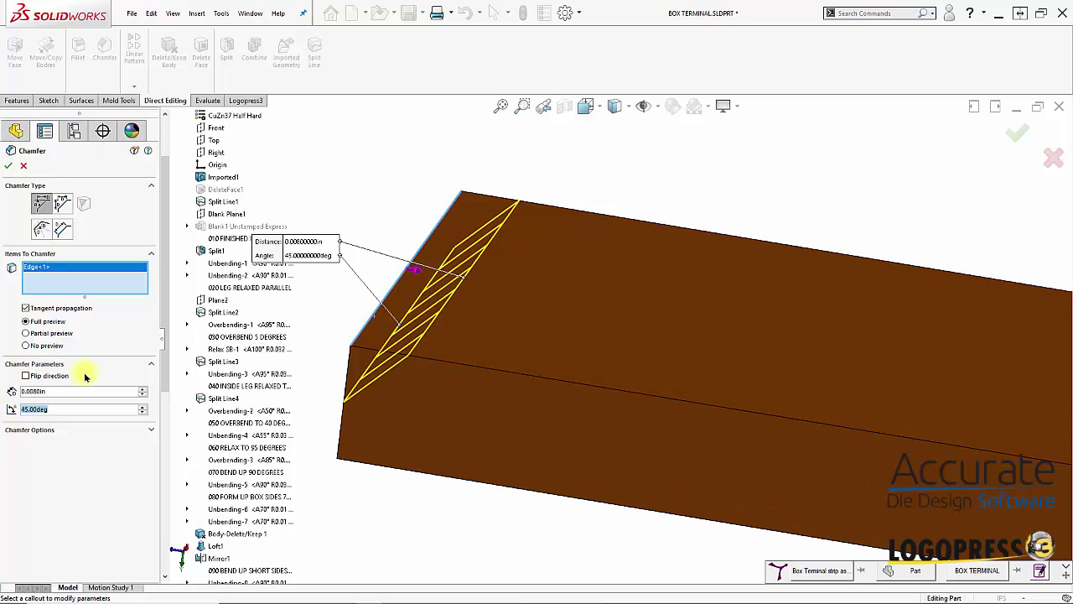
left_click(26, 376)
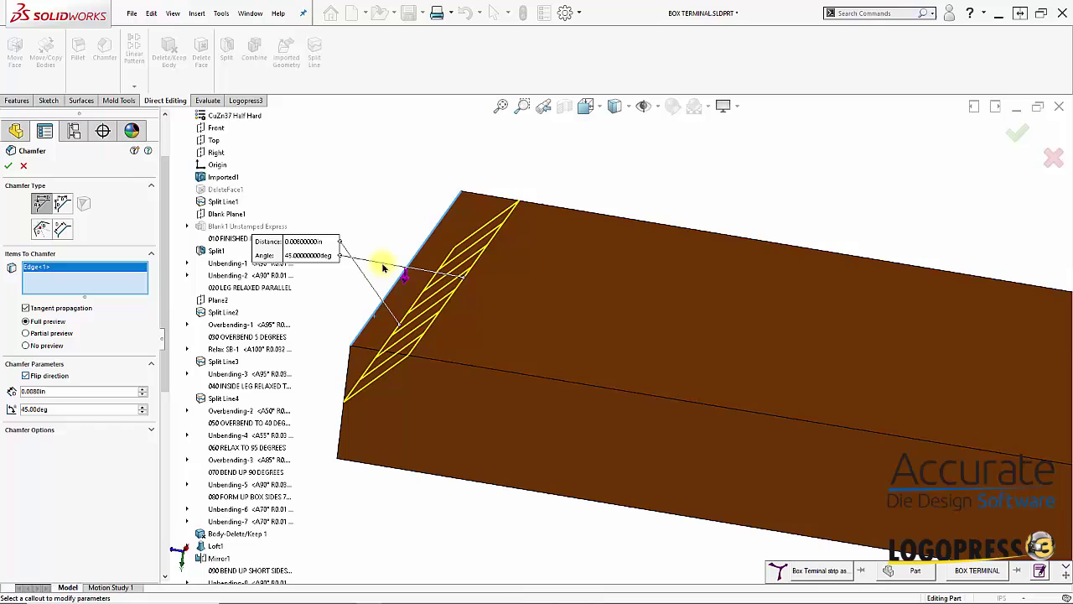
middle_click_drag(410, 263, 368, 368)
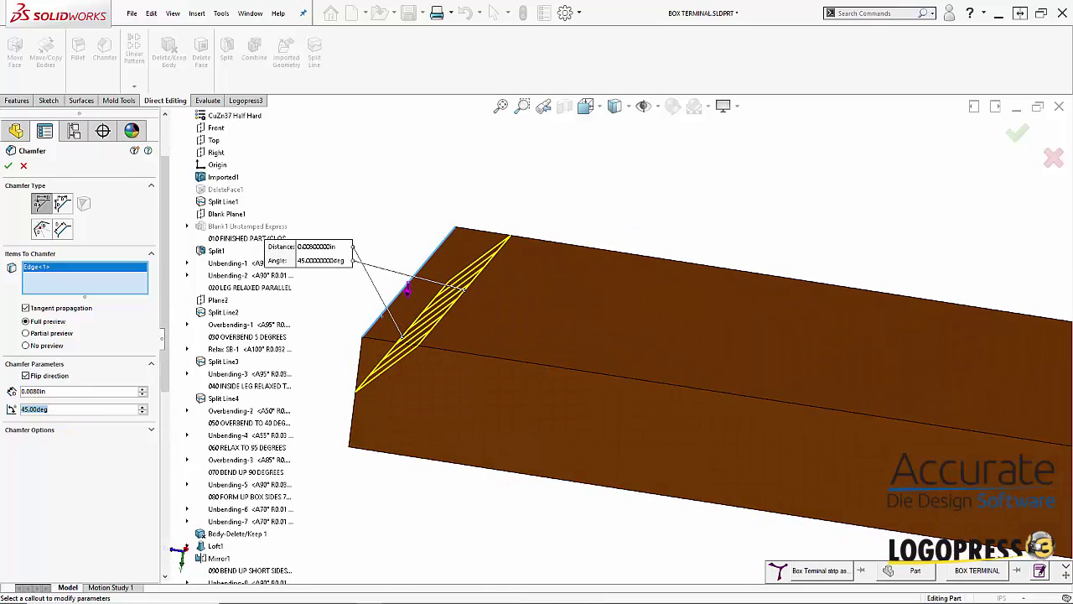
type("30")
key("Return")
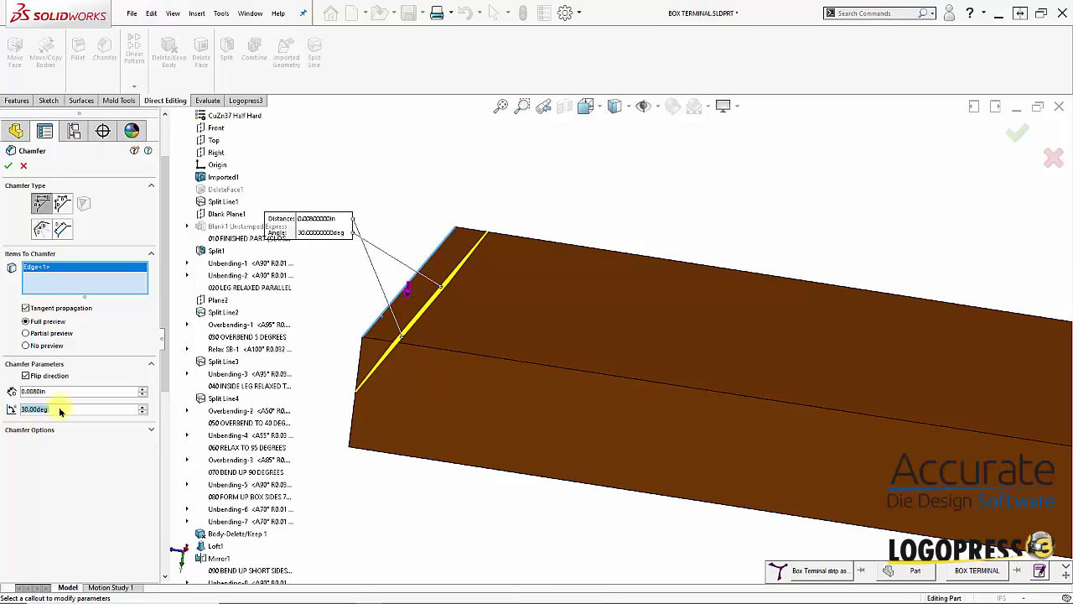
left_click(59, 412)
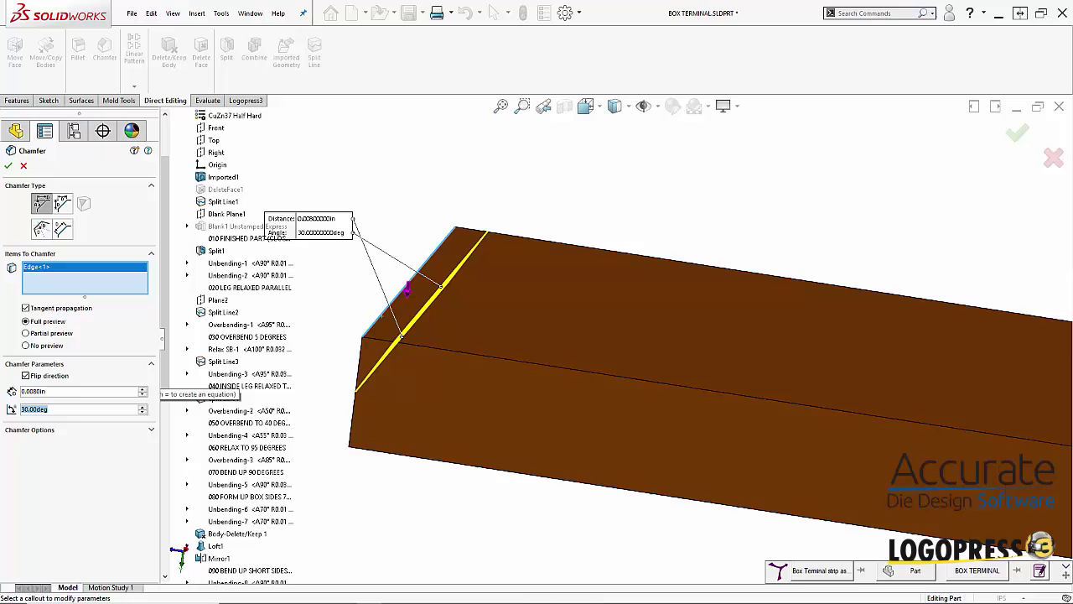
type("60")
key("Return")
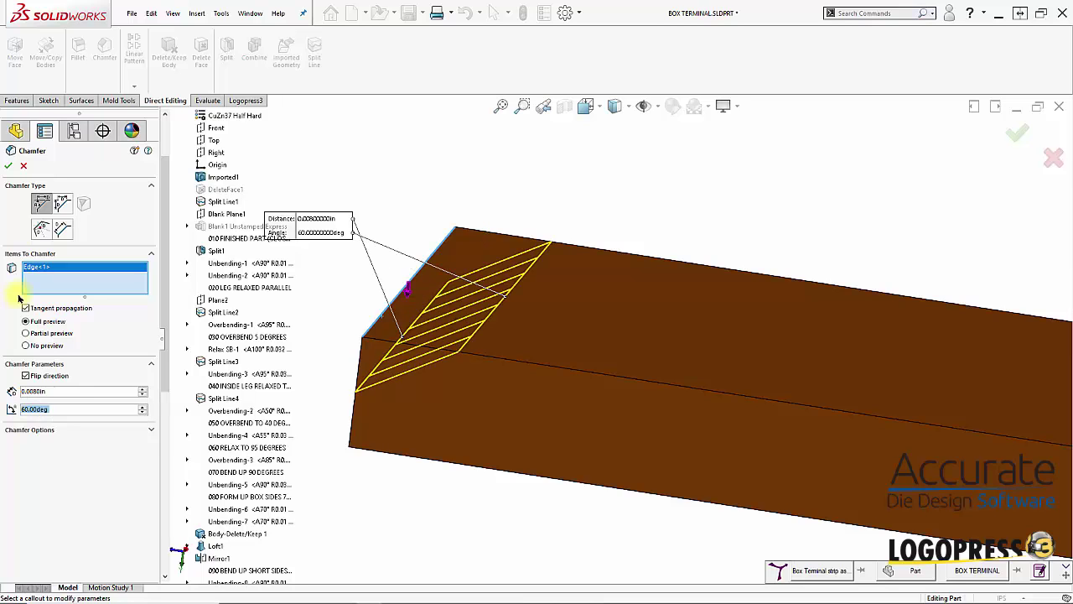
Add the underside end edge of the opposite crimp leg to the chamfer and accept the feature
scroll(604, 377, "up", 6)
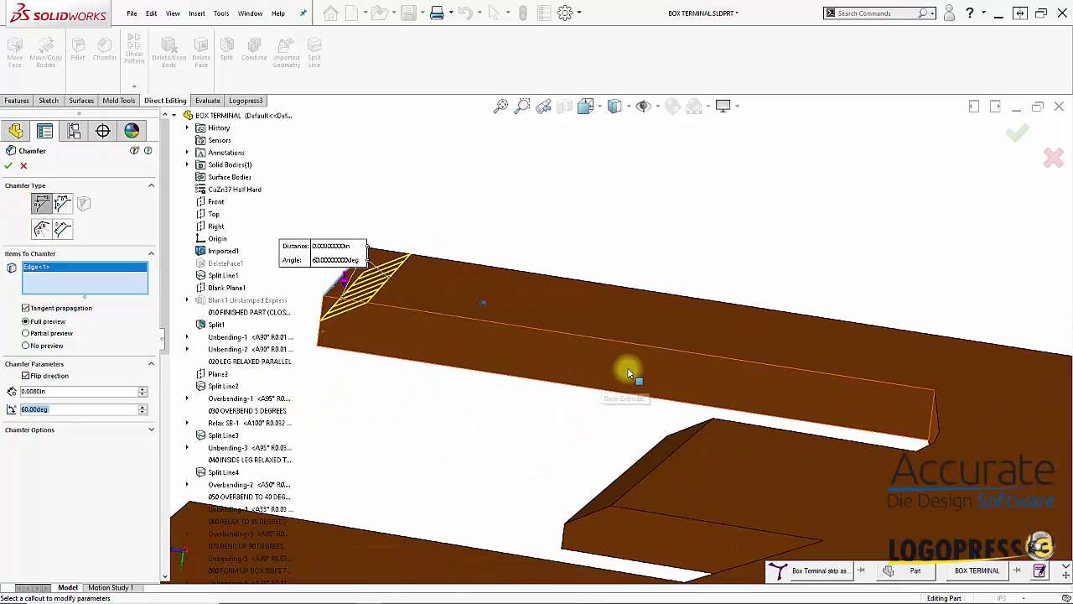
scroll(743, 344, "down", 3)
scroll(642, 347, "down", 2)
scroll(556, 357, "down", 2)
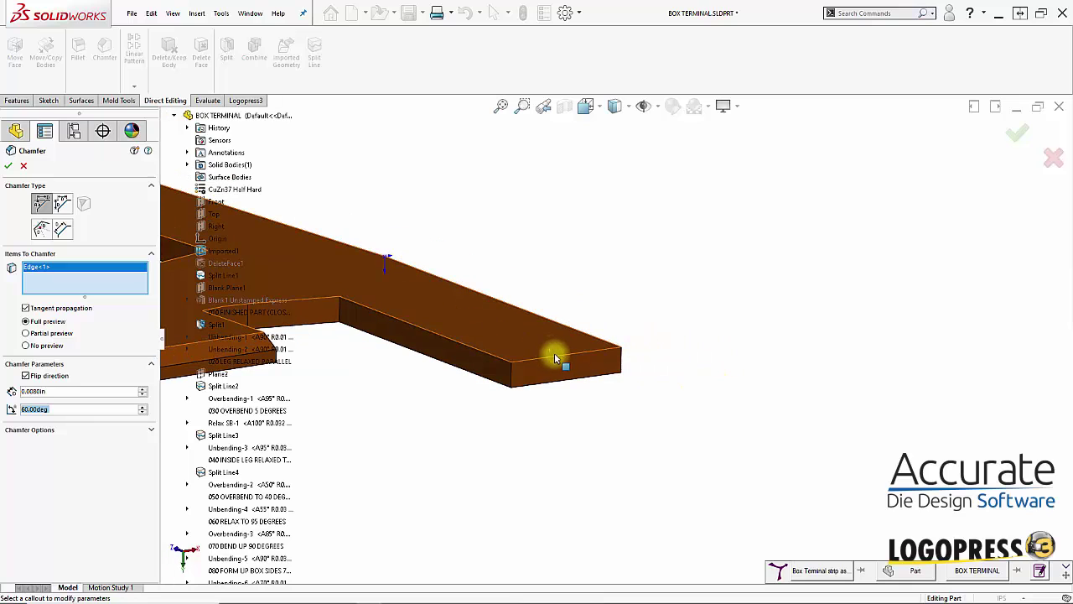
left_click(555, 361)
scroll(579, 456, "up", 4)
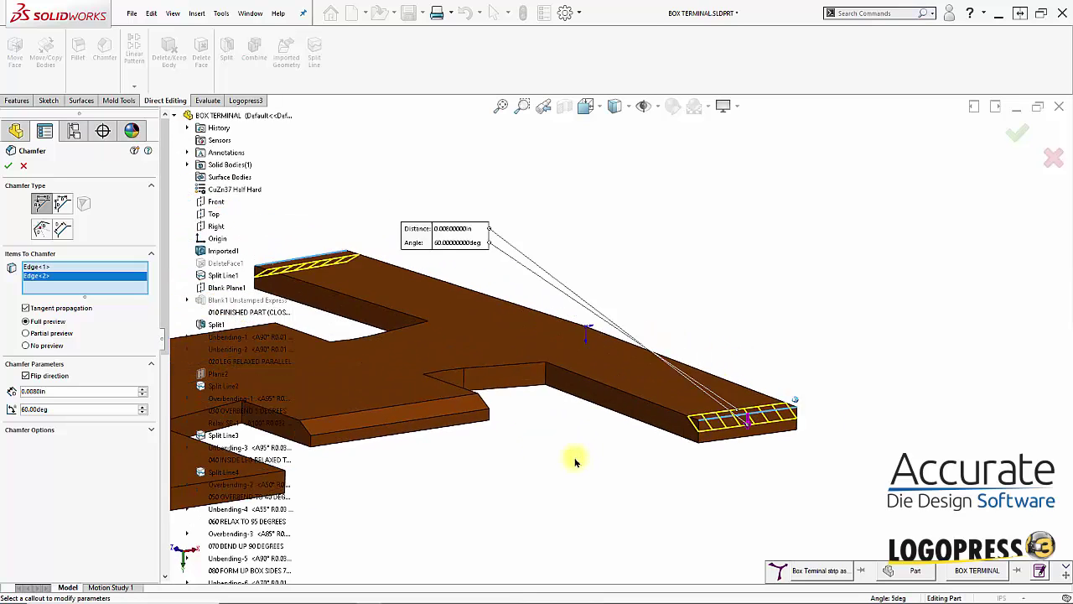
scroll(574, 456, "down", 2)
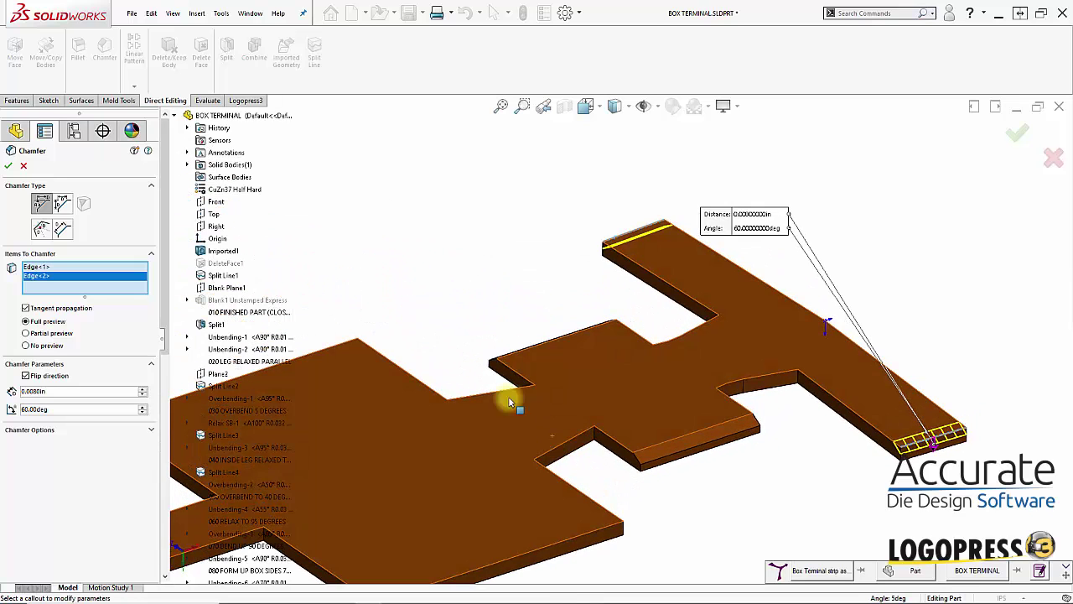
left_click(15, 166)
middle_click_drag(602, 245, 249, 342)
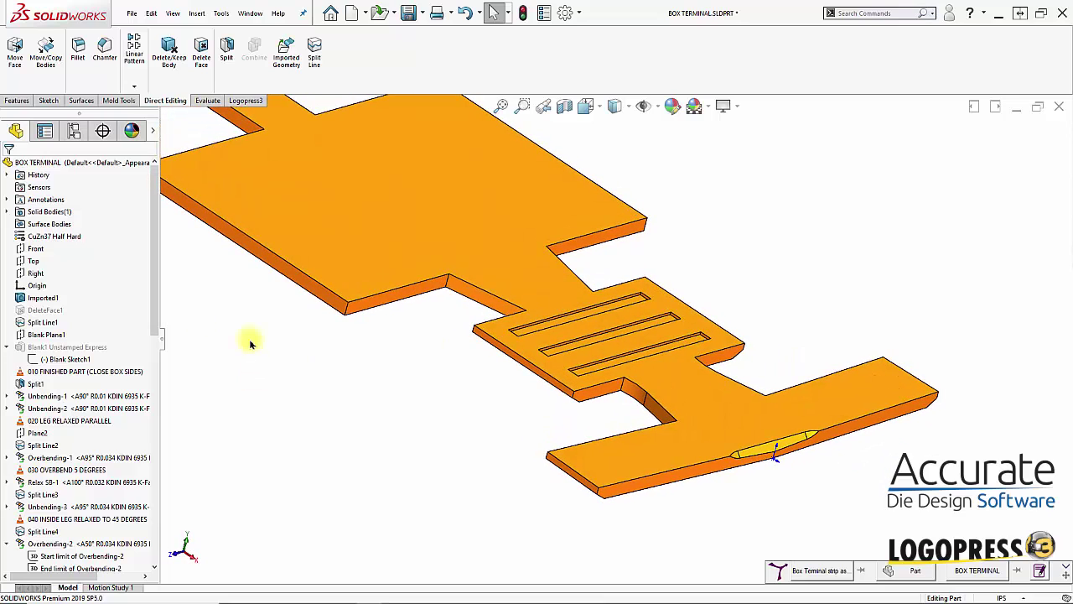
Roll the feature history forward past Fillet3 and remove the four missing edges from that fillet's selection
left_click_drag(158, 313, 166, 551)
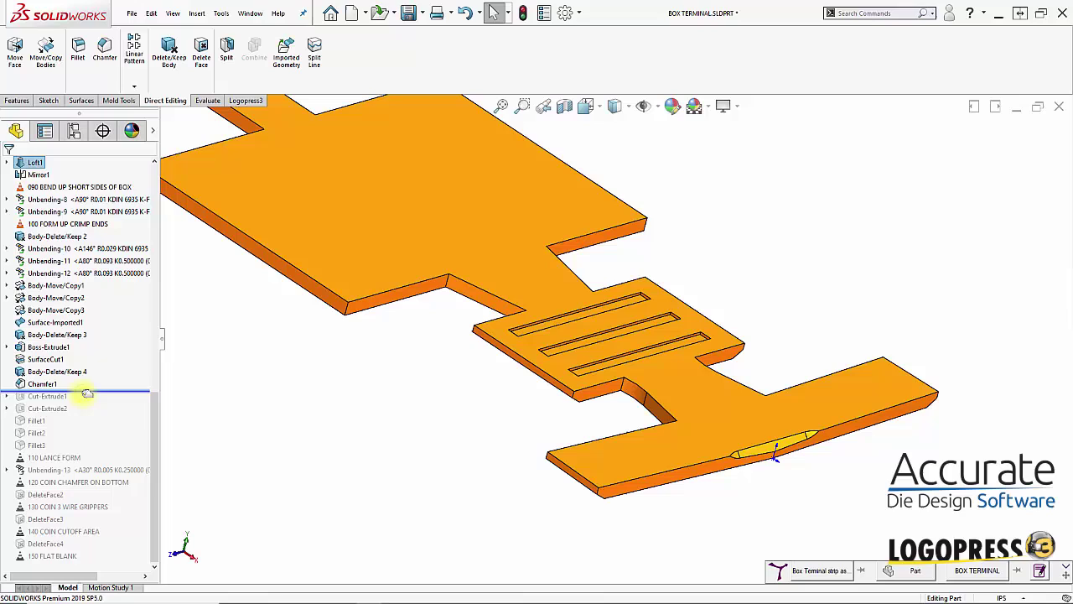
left_click_drag(87, 393, 91, 449)
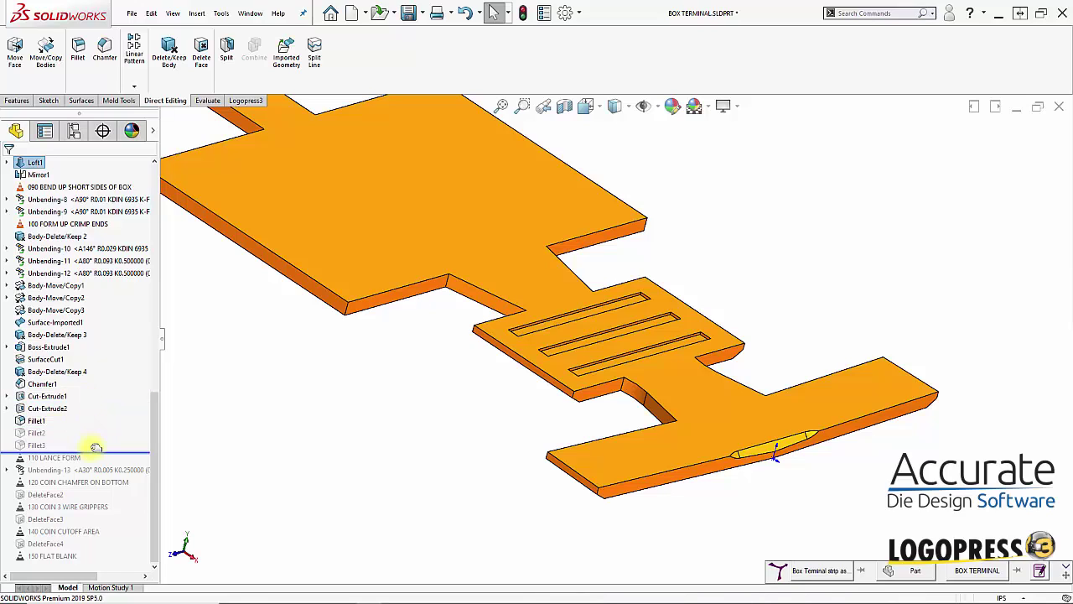
mouse_move(19, 450)
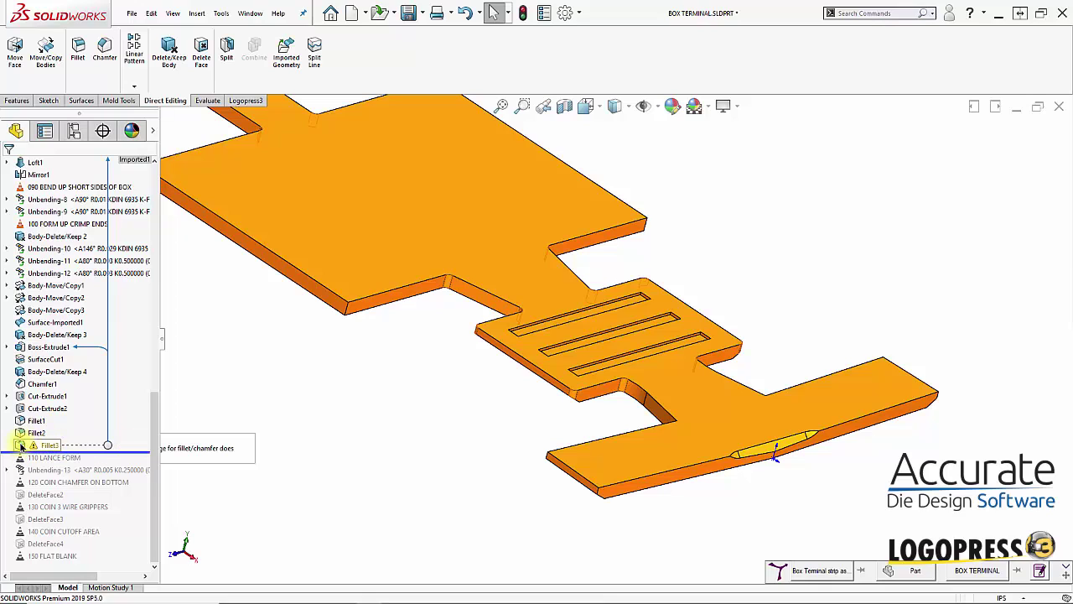
left_click(21, 446)
left_click(31, 411)
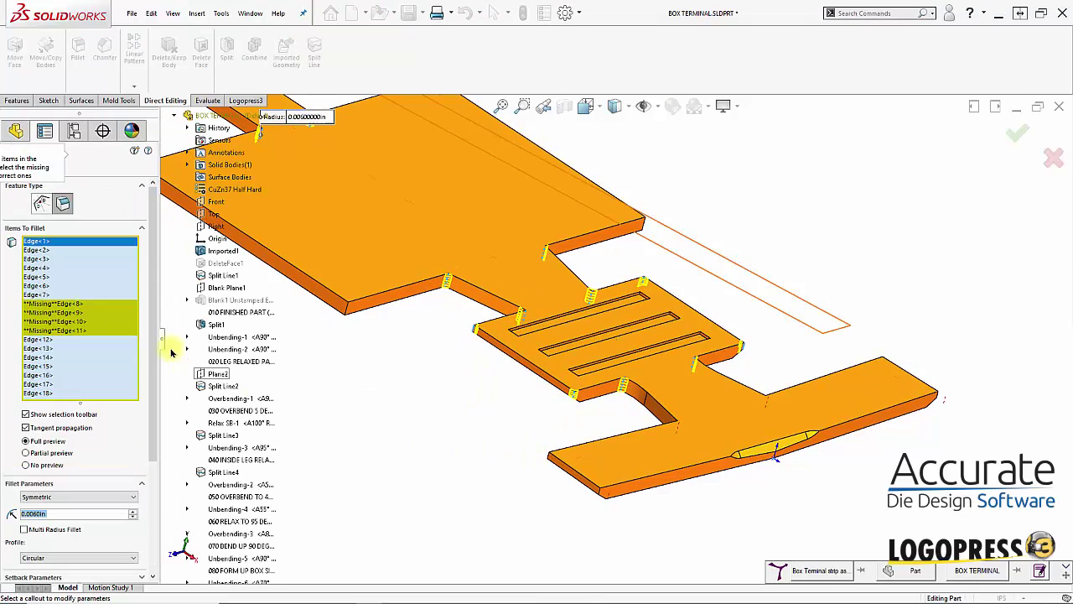
left_click(38, 306)
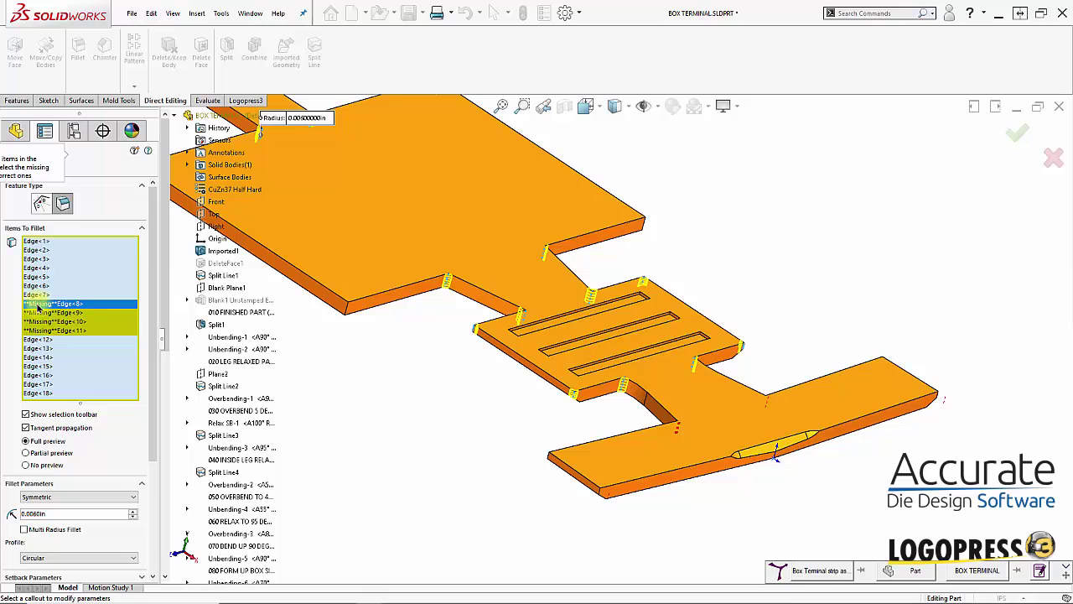
left_click(42, 331, "shift")
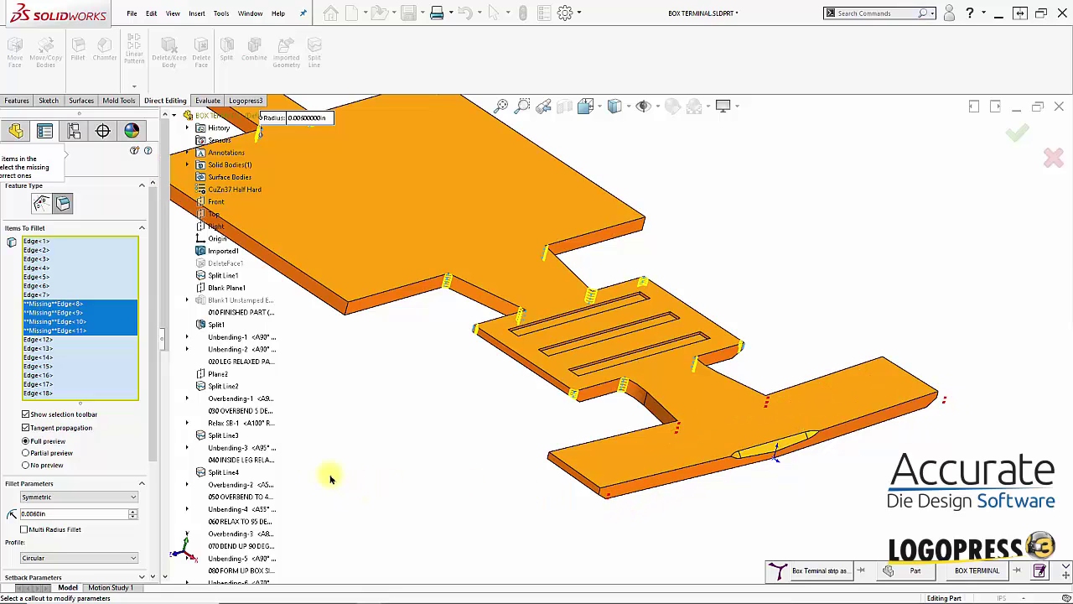
key("Delete")
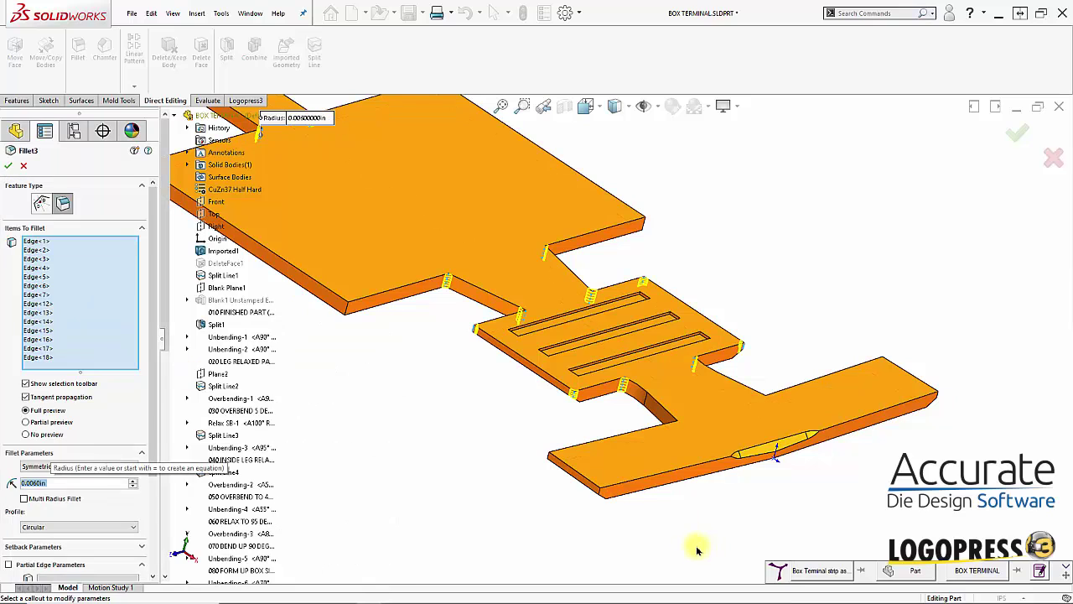
Add the two inner corner edges and two outer end corner edges of the crimp legs to Fillet3 and accept it
left_click(679, 430)
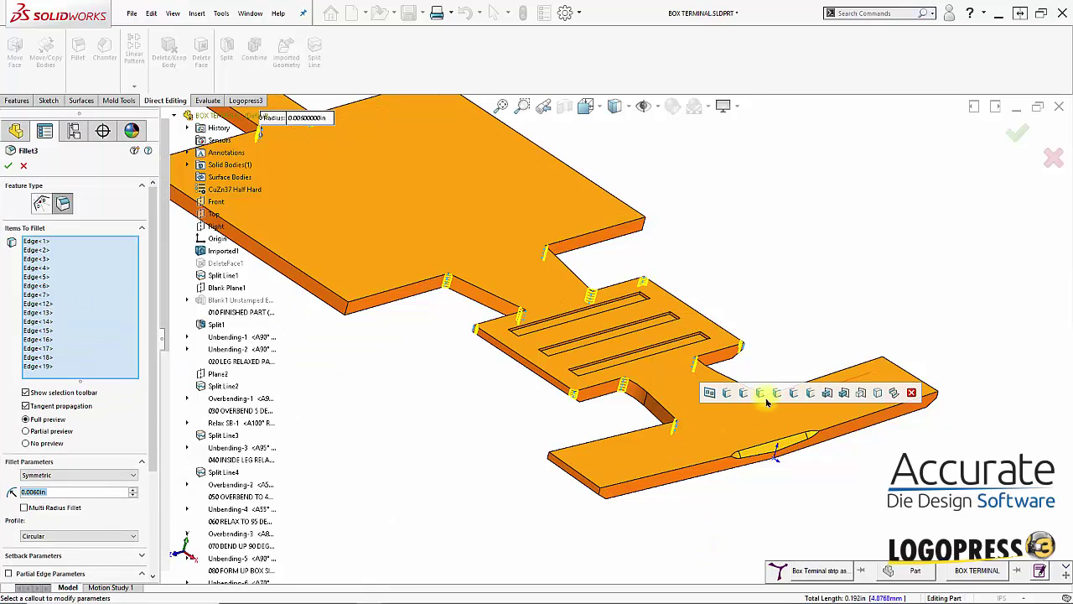
left_click(599, 495)
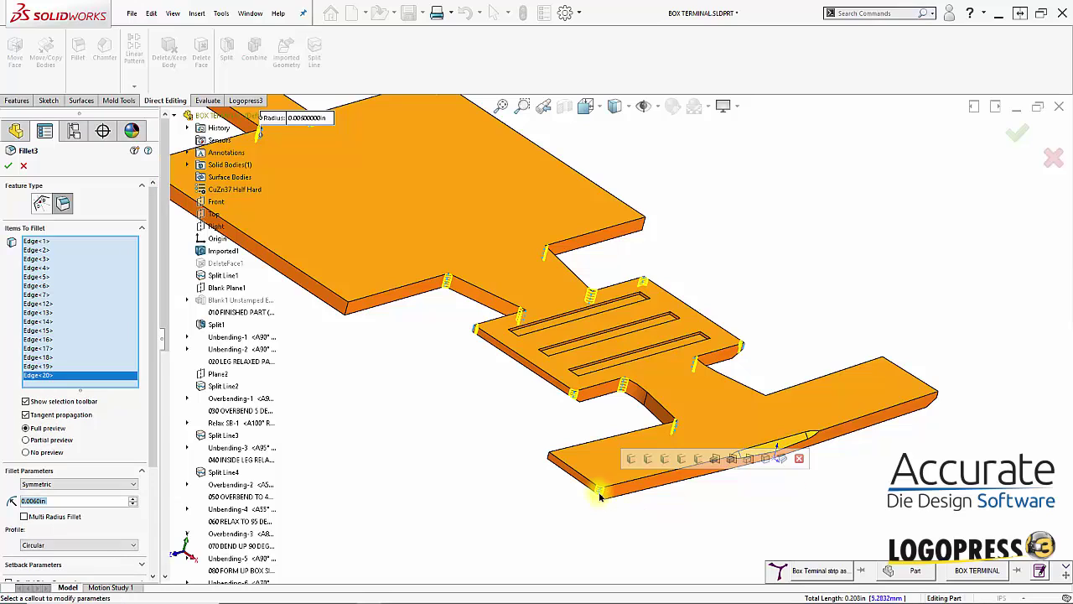
left_click(764, 403)
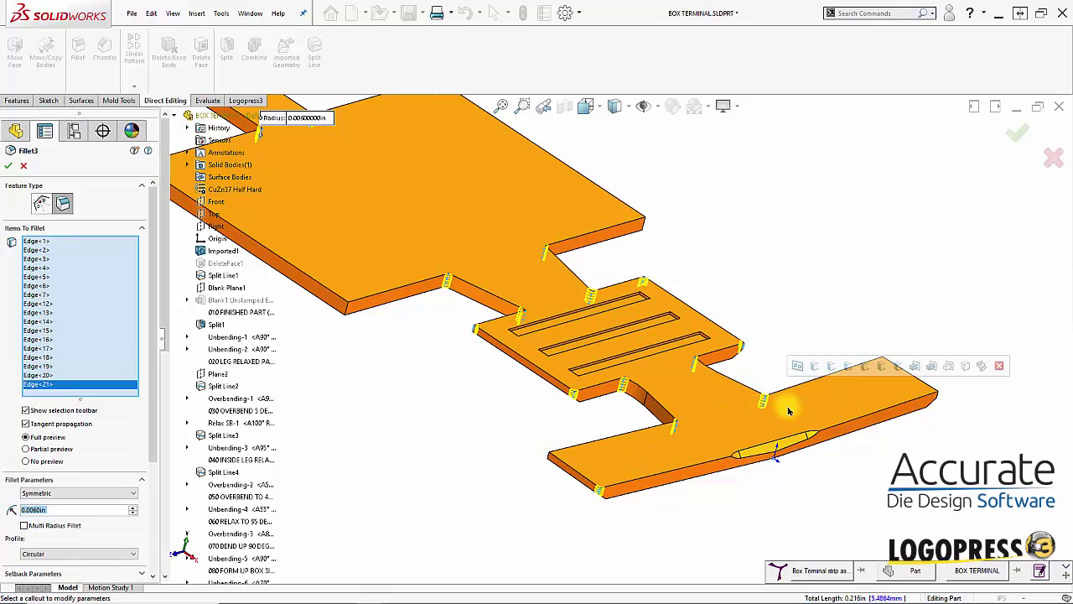
left_click(937, 395)
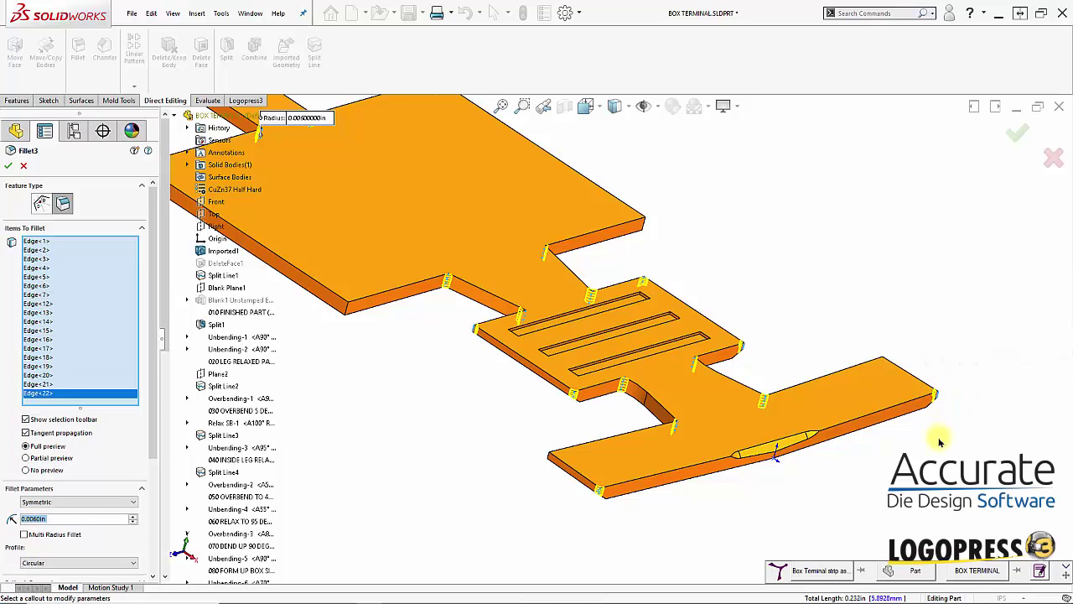
left_click(10, 167)
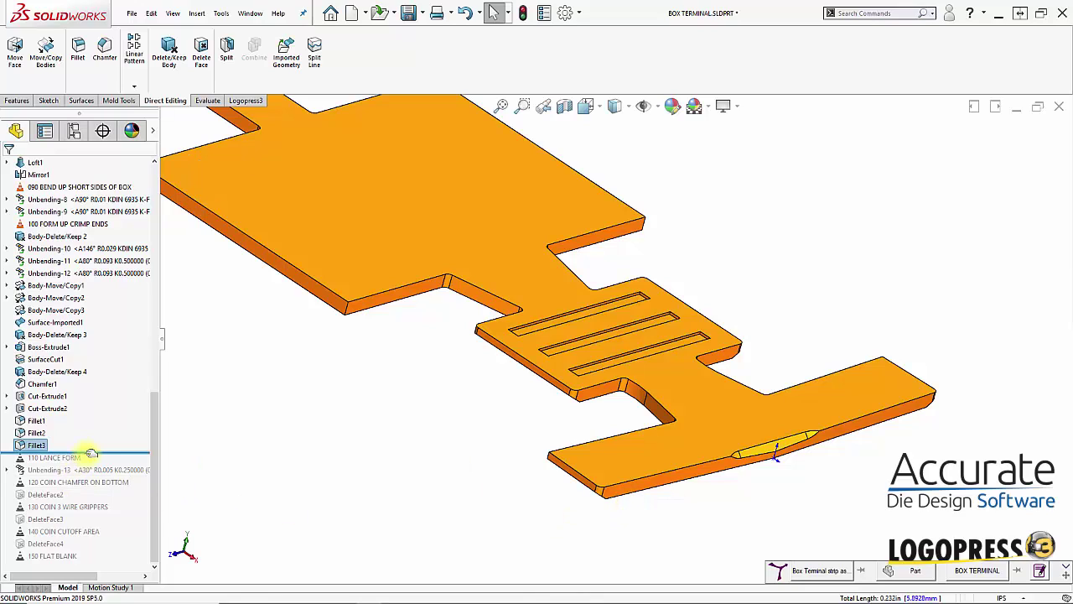
Roll the history forward to include Unbending-13, comparing the lance tab with and without that feature
left_click_drag(90, 454, 89, 472)
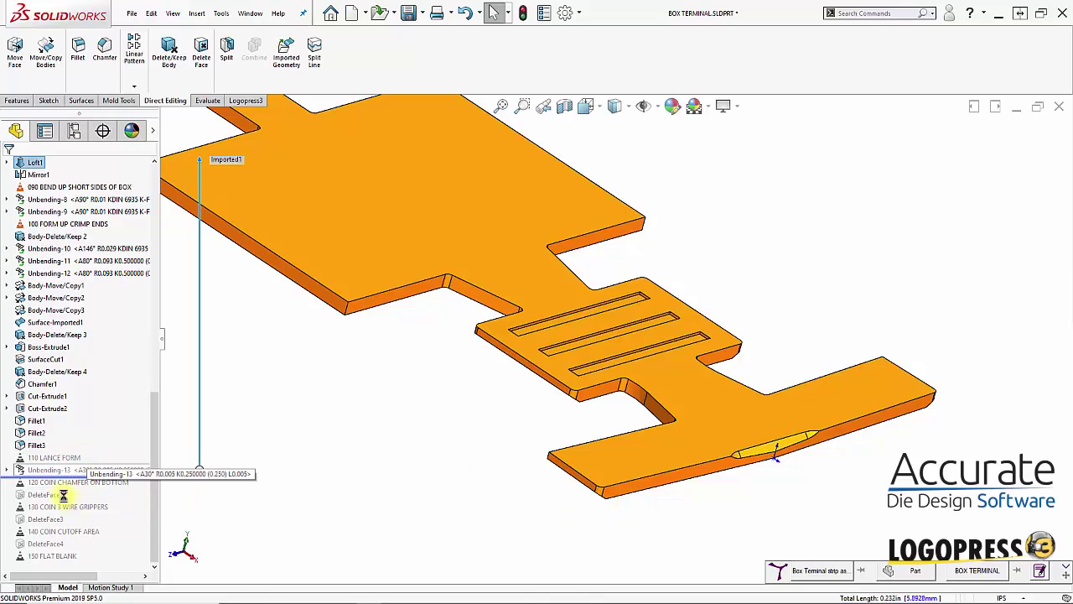
left_click_drag(36, 474, 80, 492)
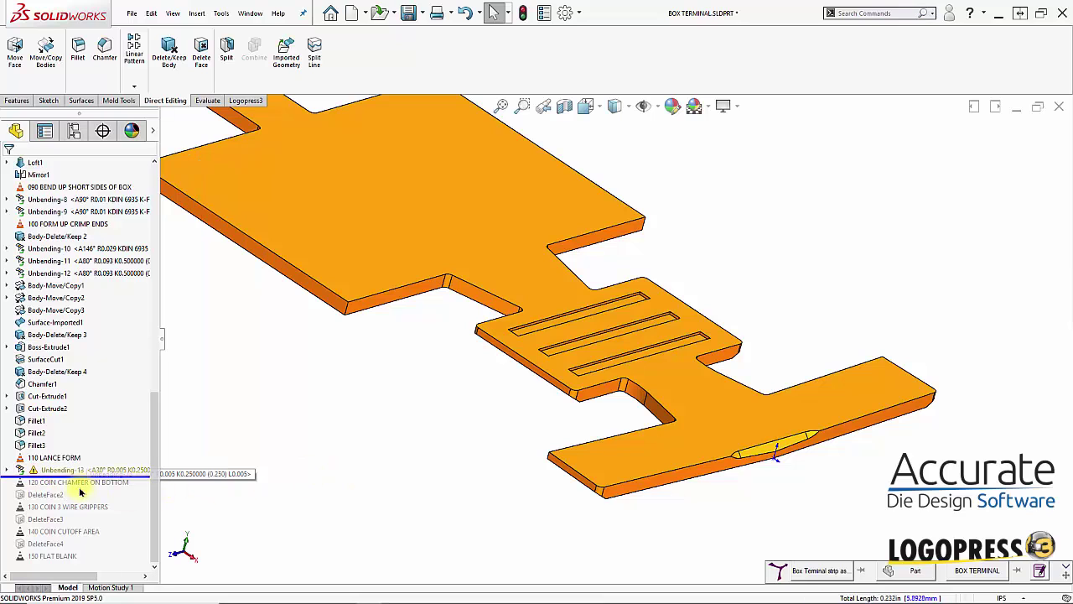
scroll(383, 324, "down", 5)
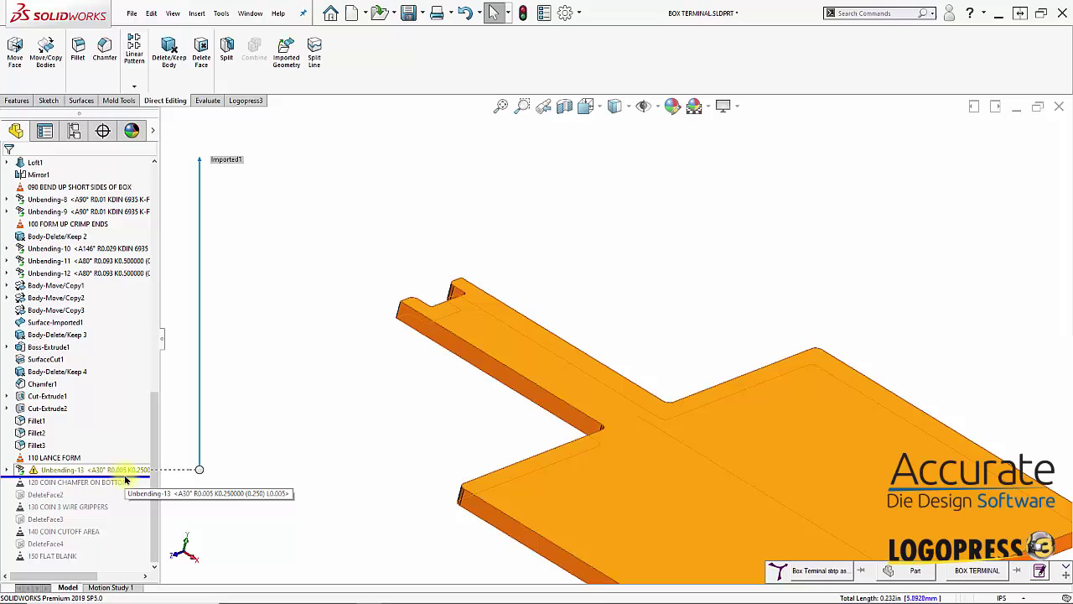
left_click_drag(126, 476, 126, 464)
scroll(467, 339, "down", 3)
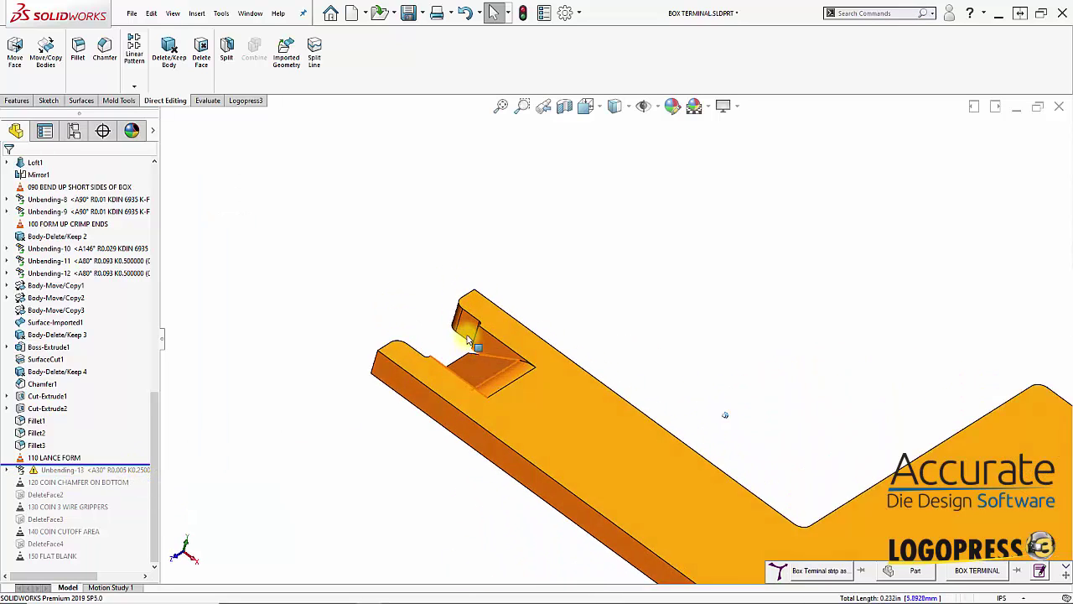
scroll(467, 339, "down", 2)
mouse_move(123, 463)
left_mouse_down()
mouse_move(115, 489)
mouse_move(126, 477)
left_mouse_up()
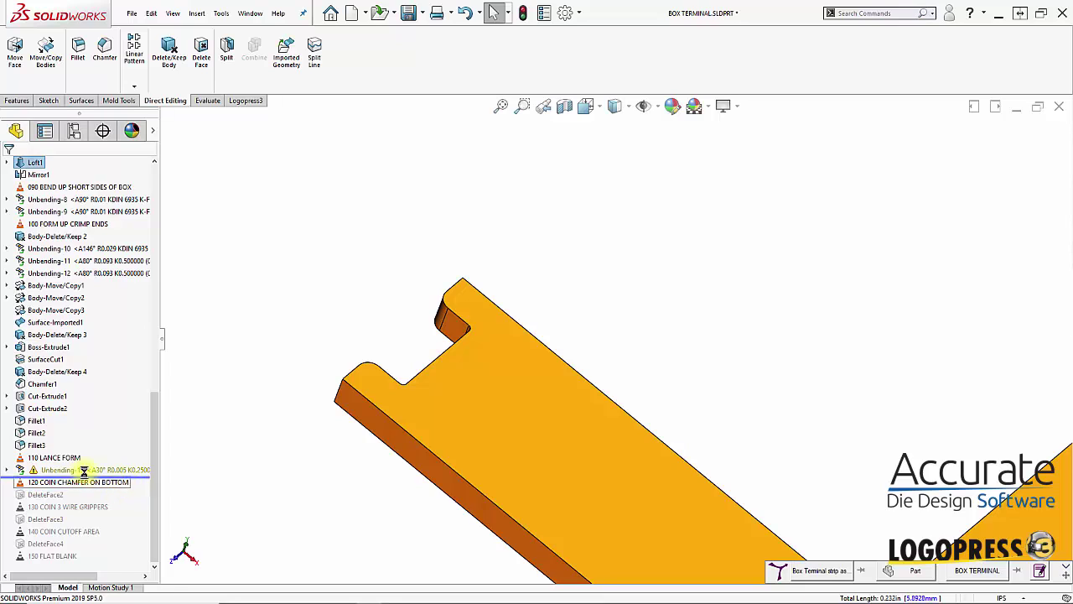
Open the start limit sketch of Unbending-13 for editing and delete its three dangling lines
left_click(7, 469)
left_click(45, 483)
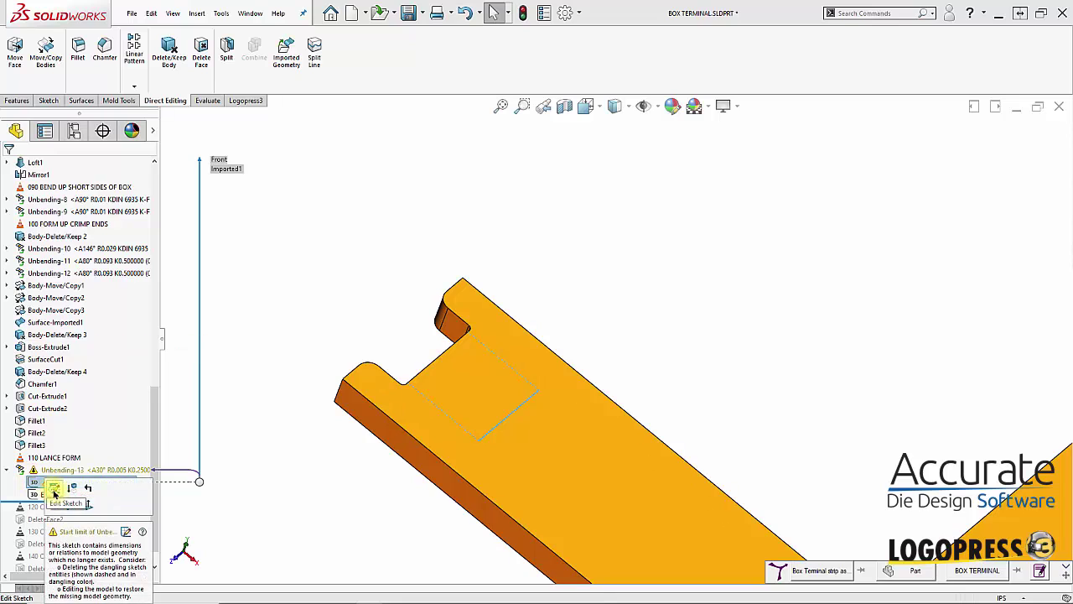
left_click(54, 493)
mouse_move(352, 467)
middle_mouse_down()
mouse_move(443, 472)
mouse_move(510, 376)
mouse_move(457, 317)
mouse_move(324, 403)
mouse_move(498, 395)
mouse_move(307, 364)
mouse_move(310, 331)
middle_mouse_up()
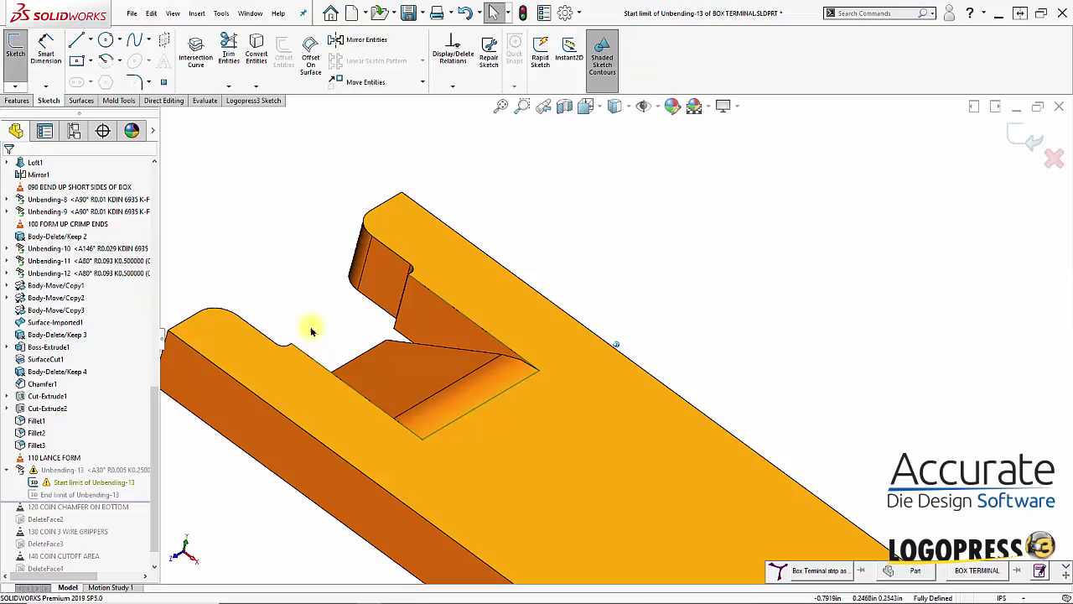
left_click(307, 356)
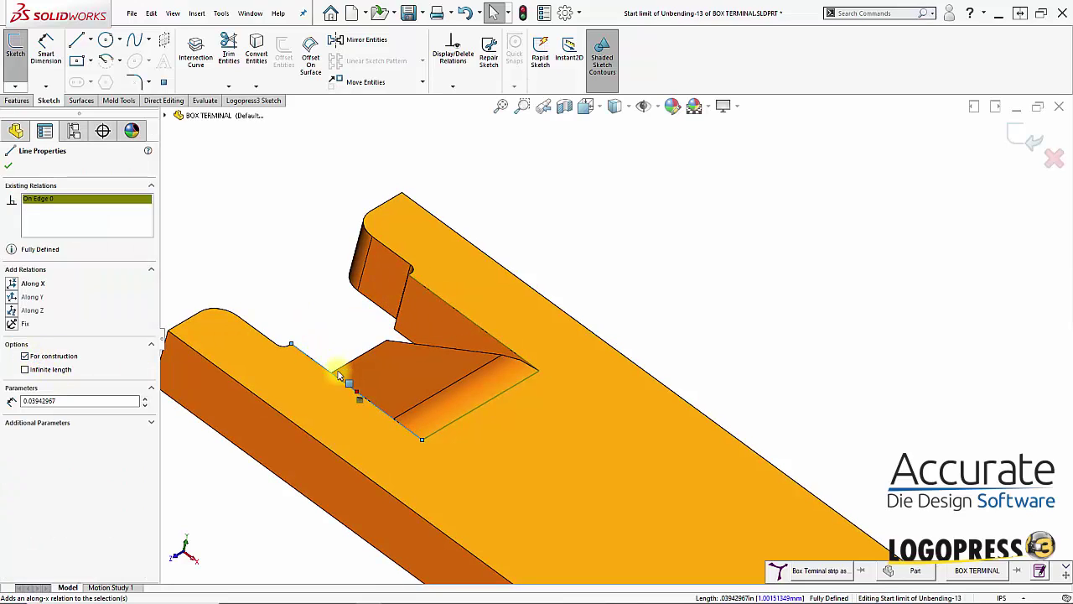
left_click_drag(243, 191, 642, 486)
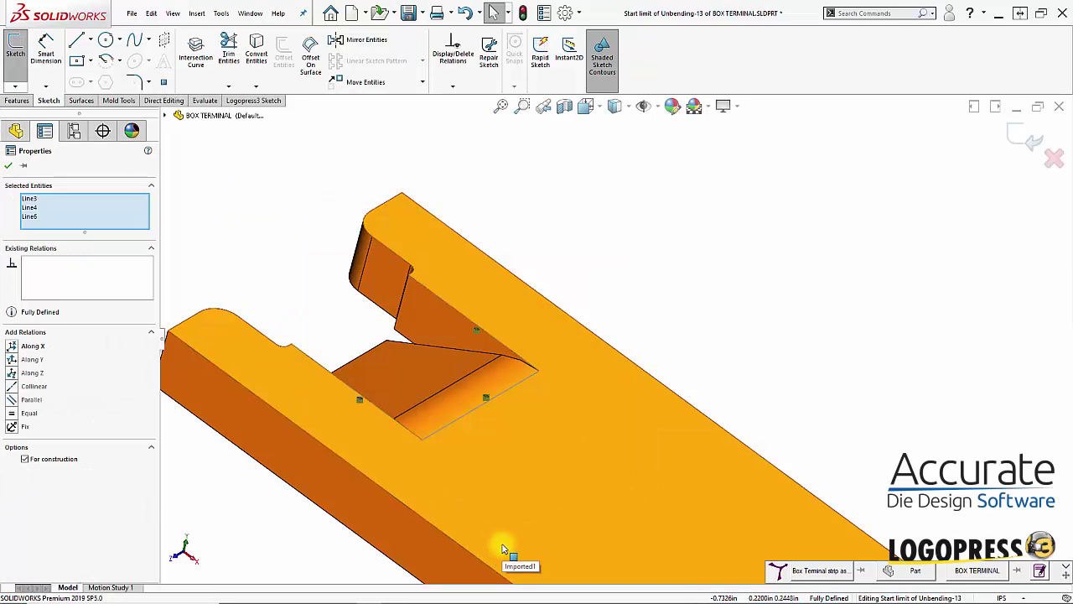
key("Escape")
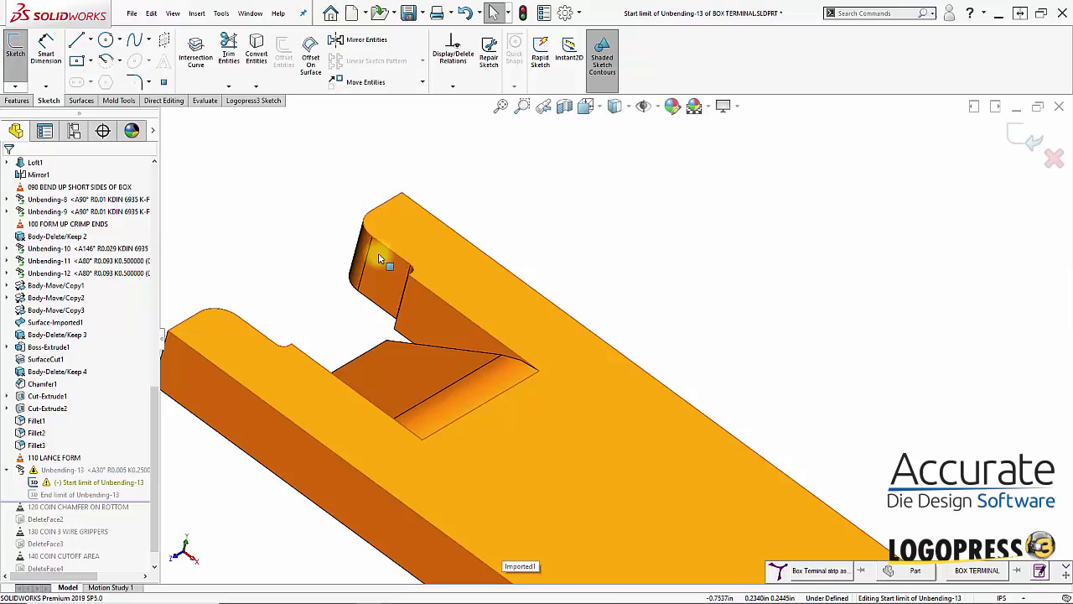
Convert the two side edges and the bend edge of the lance opening into sketch lines
left_click(261, 52)
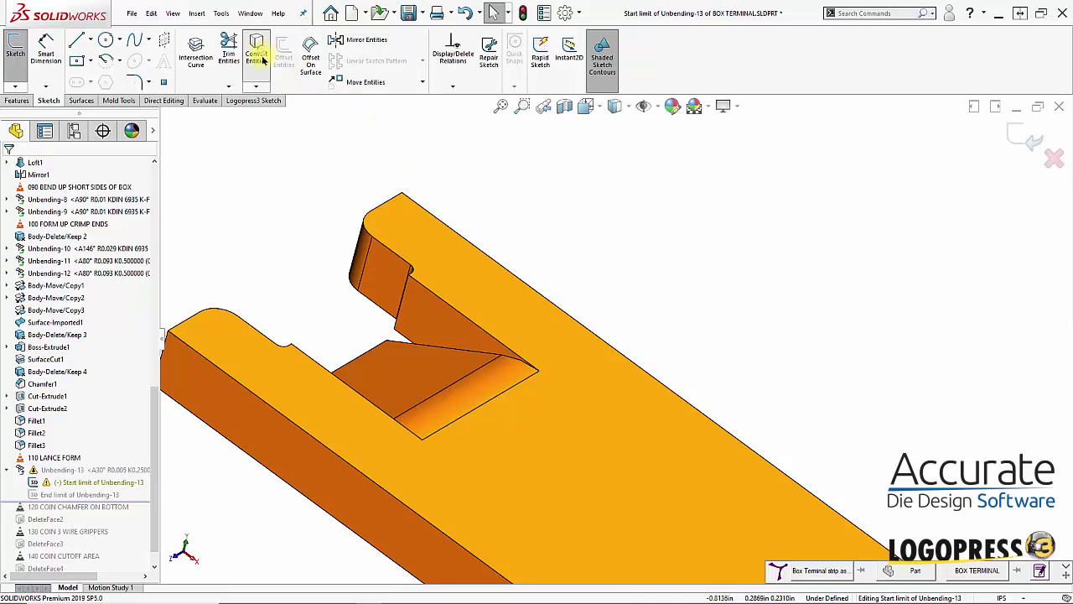
left_click(453, 315)
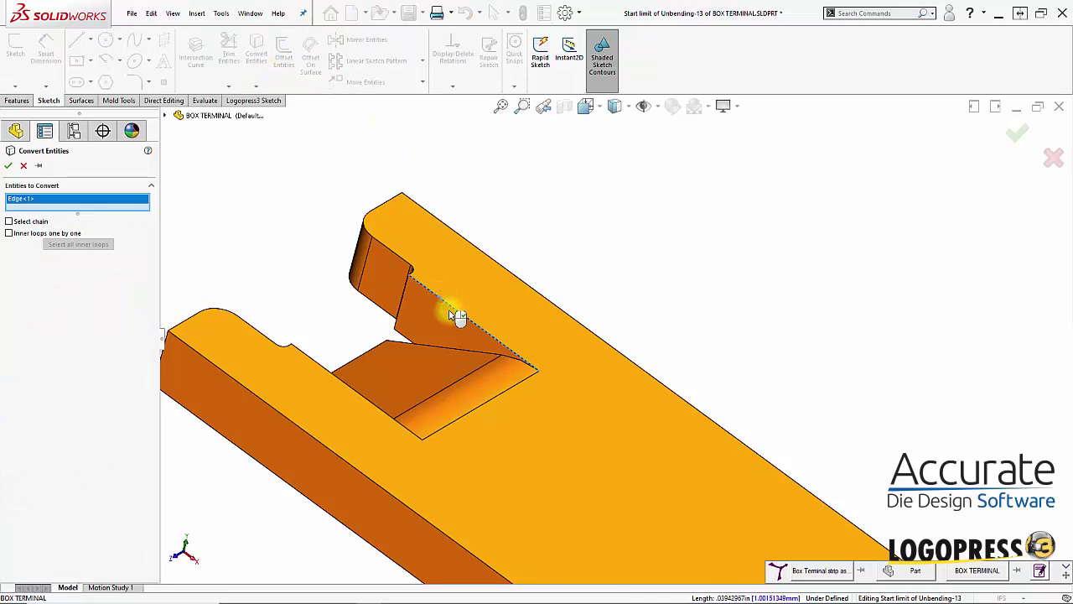
left_click(492, 407)
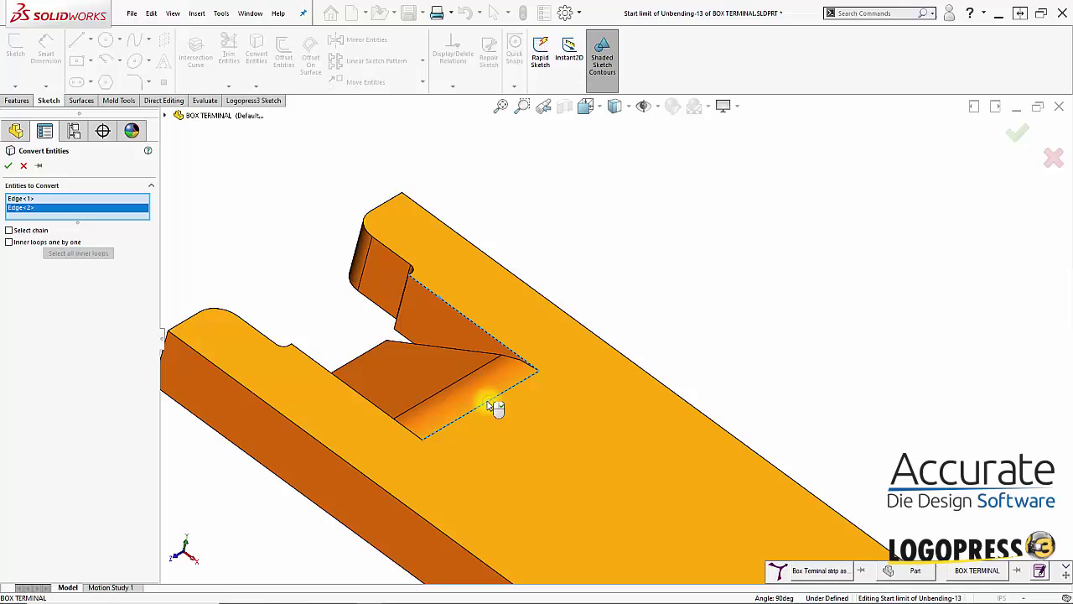
left_click(361, 398)
key("Return")
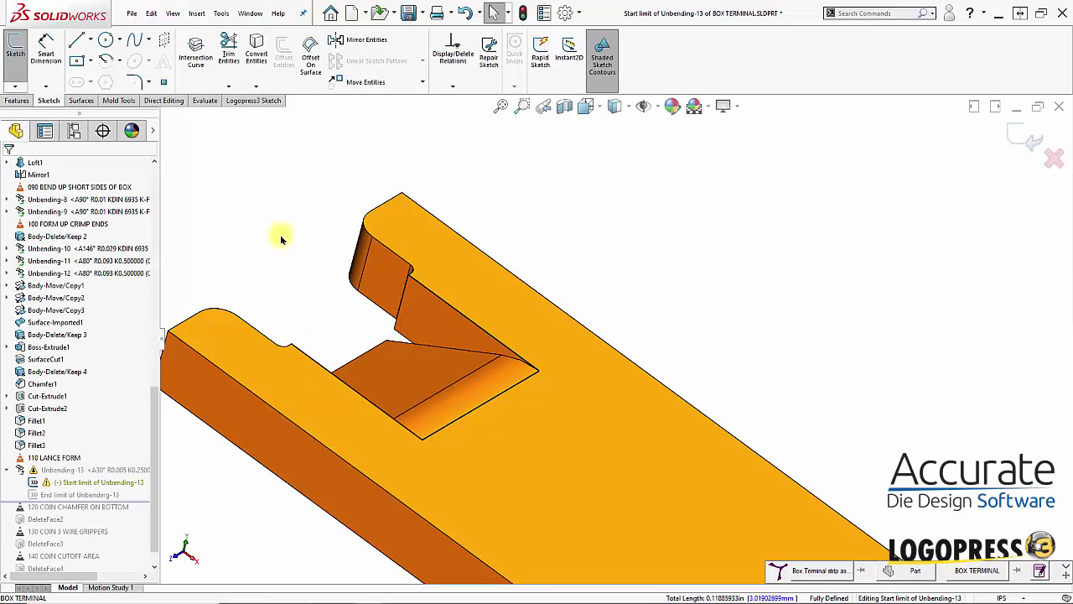
Make the two side lines of the lance construction geometry and exit the start limit sketch
left_click(317, 361)
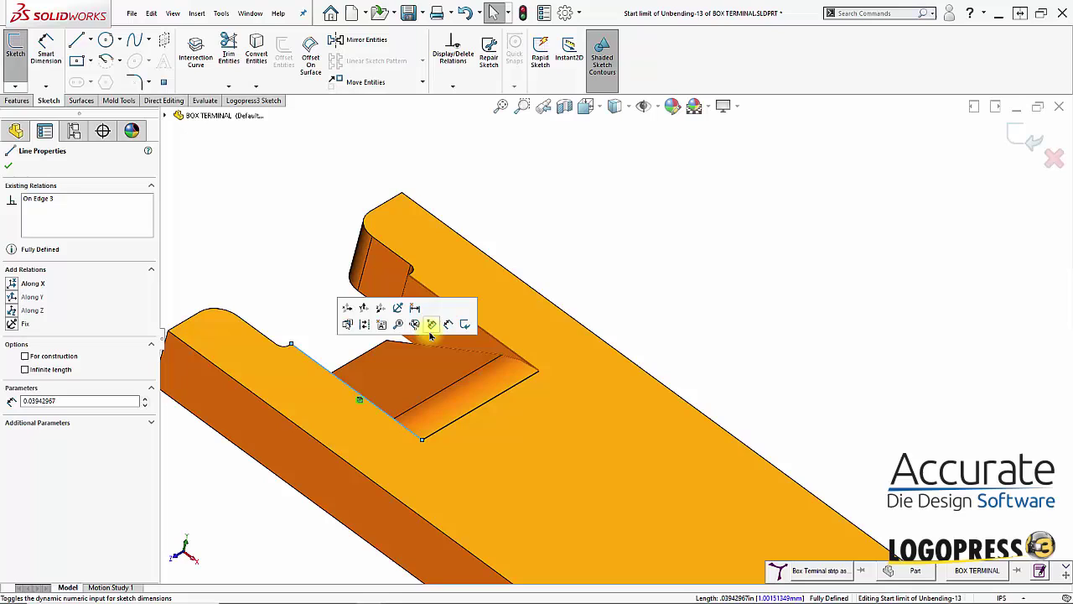
left_click(493, 340, "ctrl")
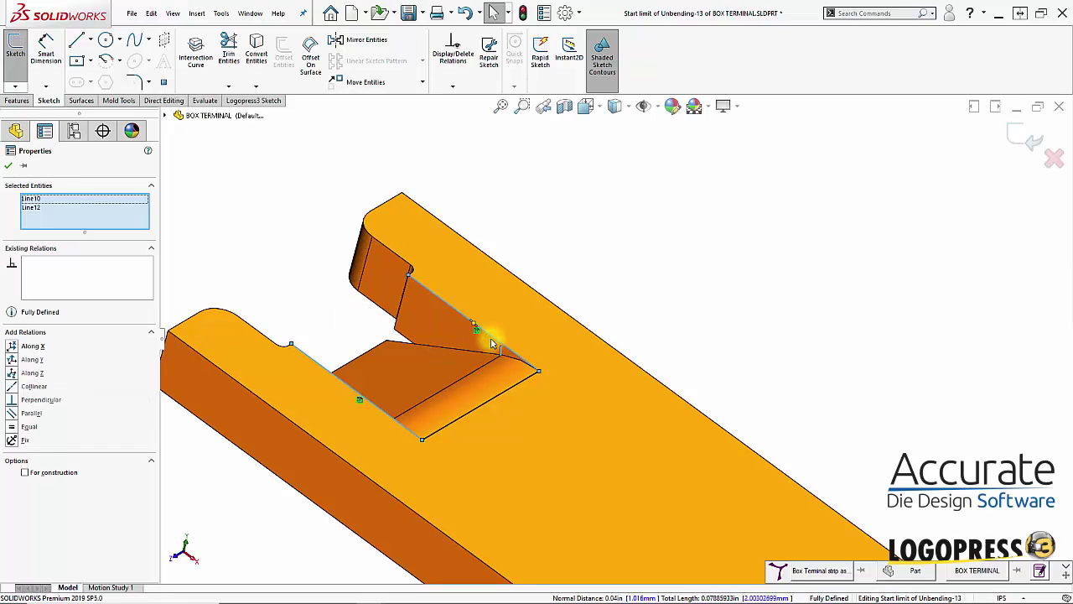
left_click(540, 307)
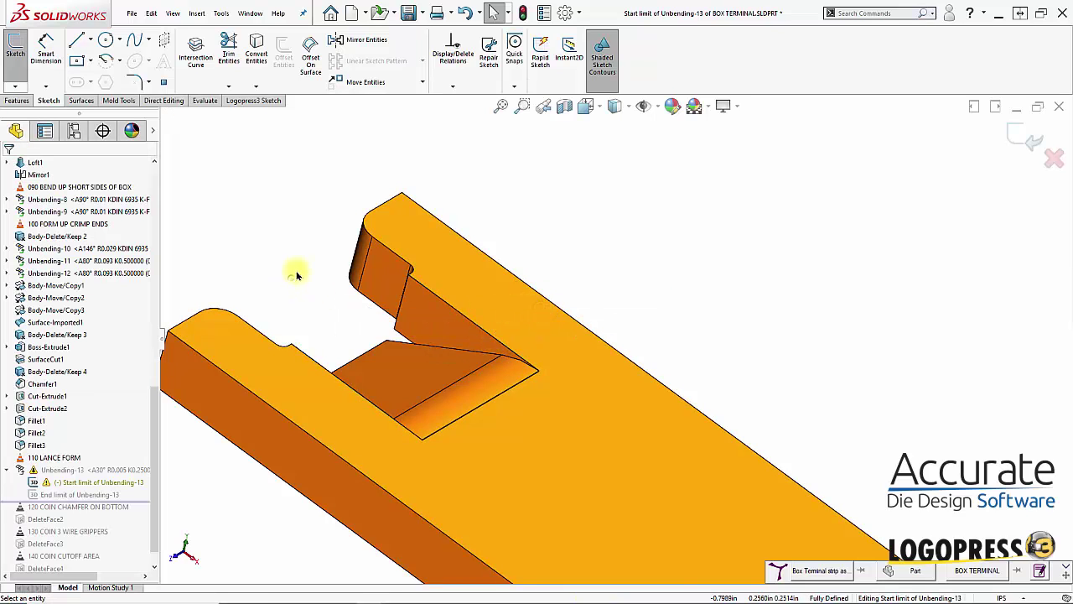
left_click(1027, 139)
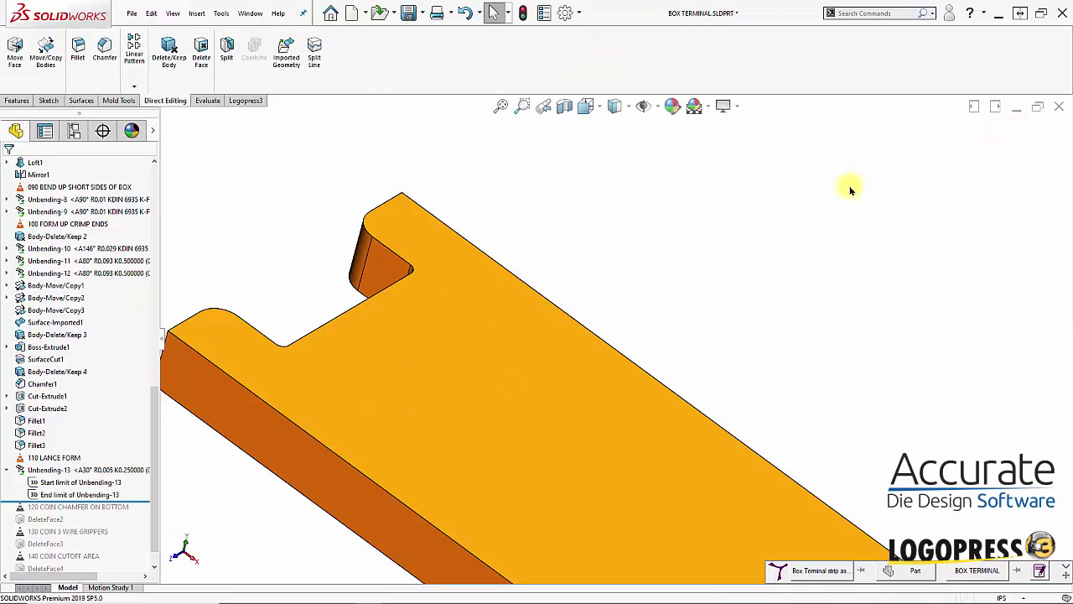
Roll the history forward to include the 120 COIN CHAMFER ON BOTTOM stage and DeleteFace2
key("f")
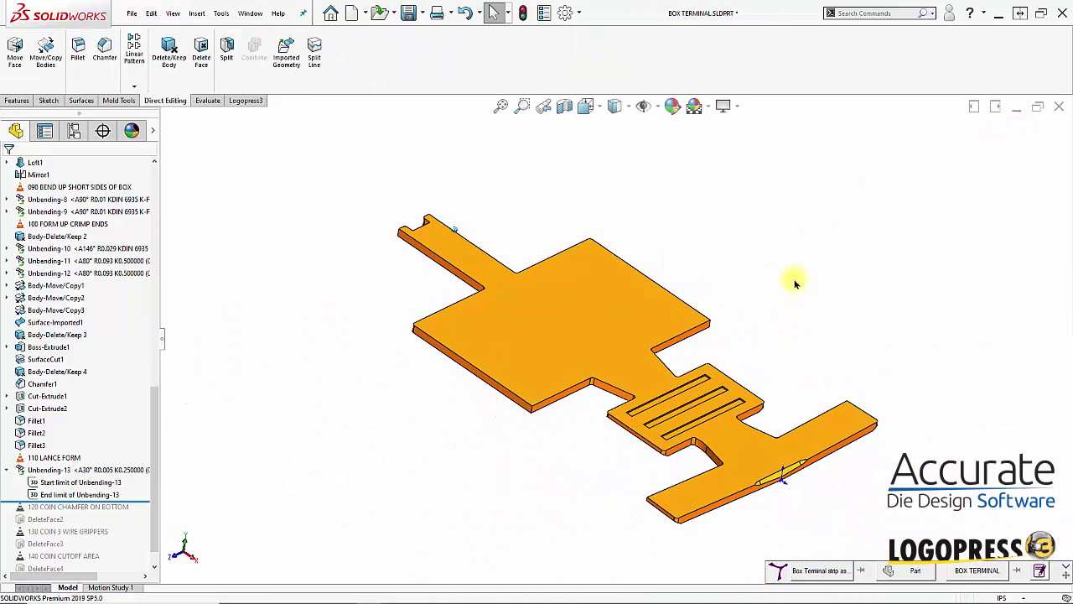
left_click(9, 469)
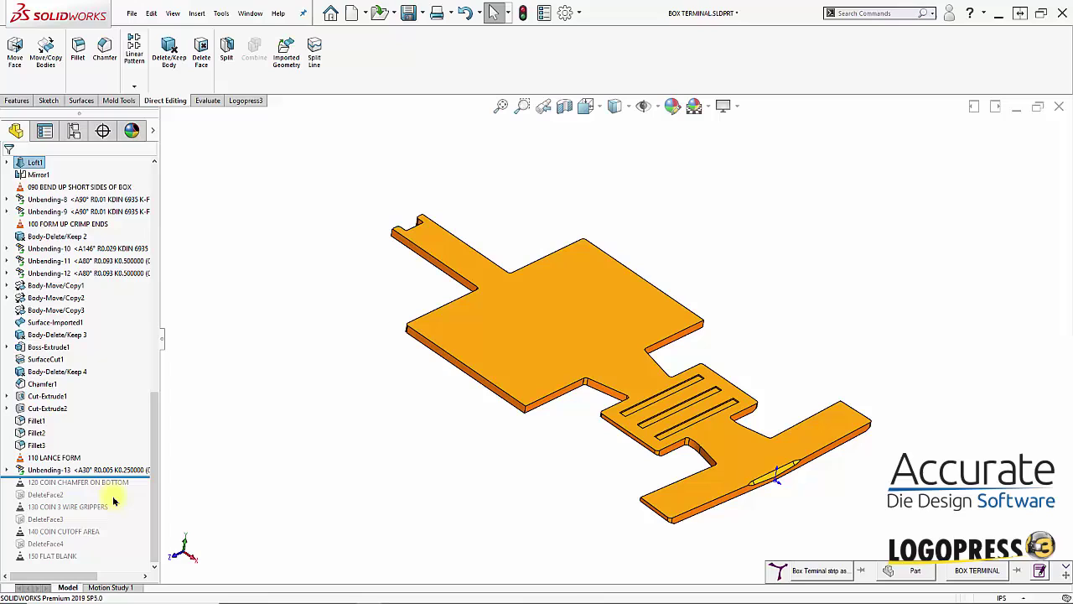
left_click_drag(117, 475, 108, 501)
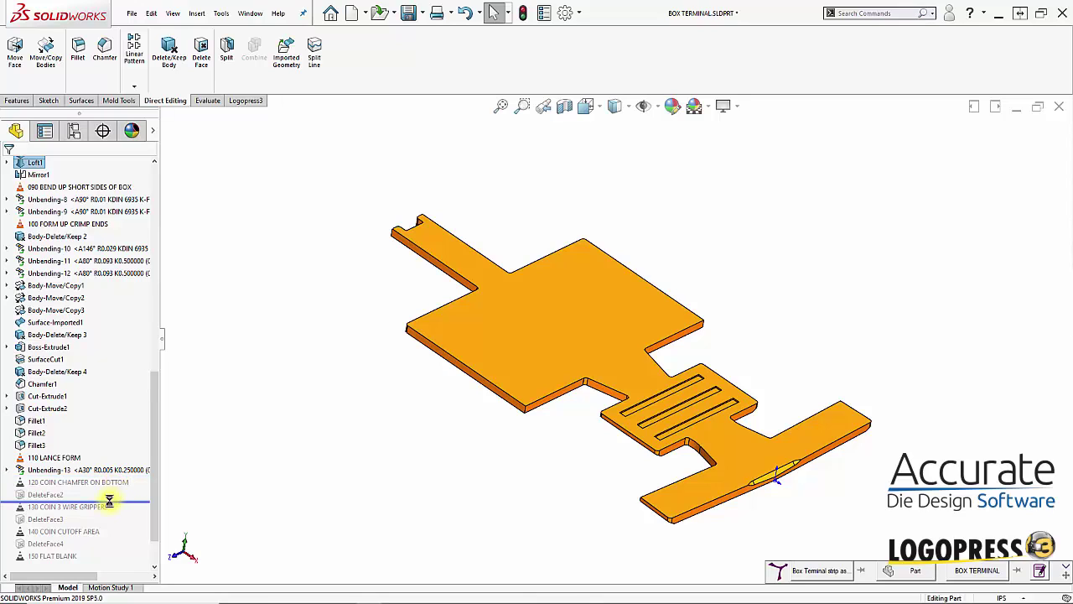
Edit DeleteFace2 to also delete and patch the underside chamfer faces at both ends of the long end crossbar
left_click(25, 495)
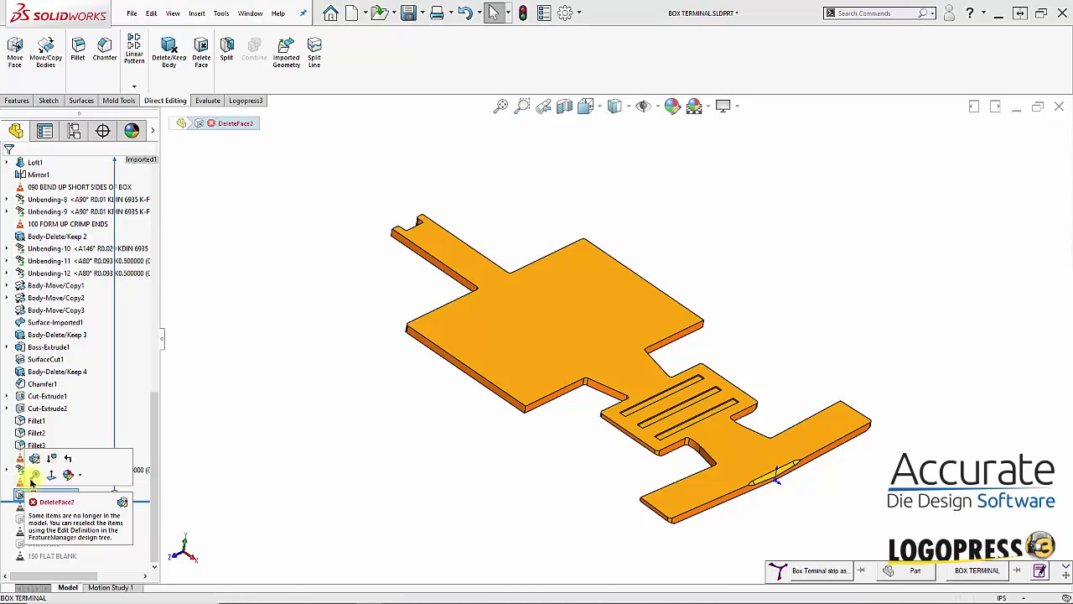
left_click(35, 458)
middle_click_drag(470, 519, 595, 420)
scroll(595, 419, "down", 3)
scroll(587, 498, "up", 2)
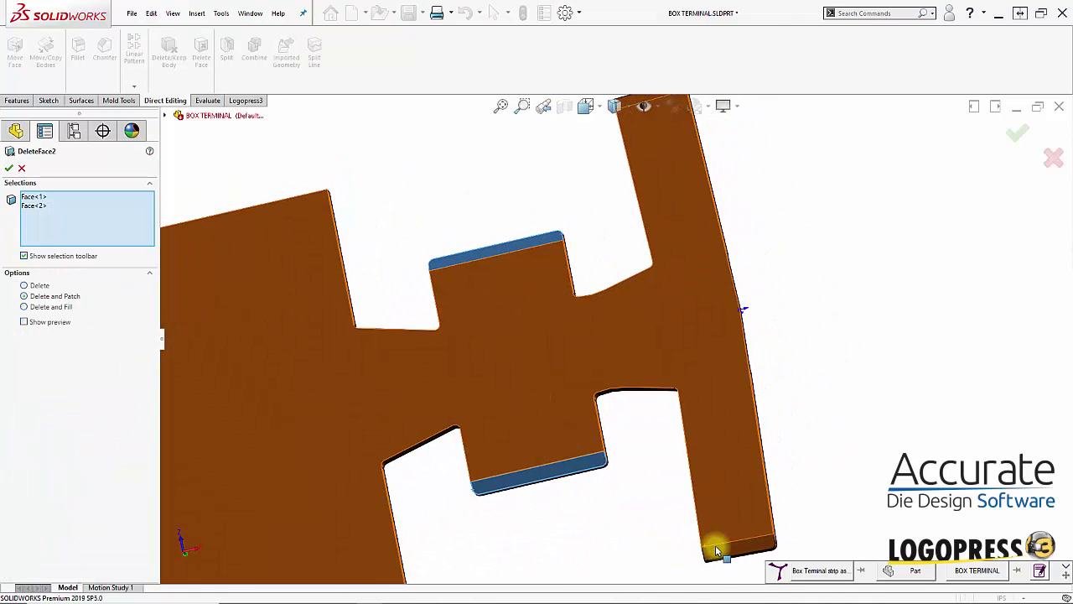
left_click(712, 545)
scroll(669, 362, "down", 3)
scroll(659, 293, "down", 1)
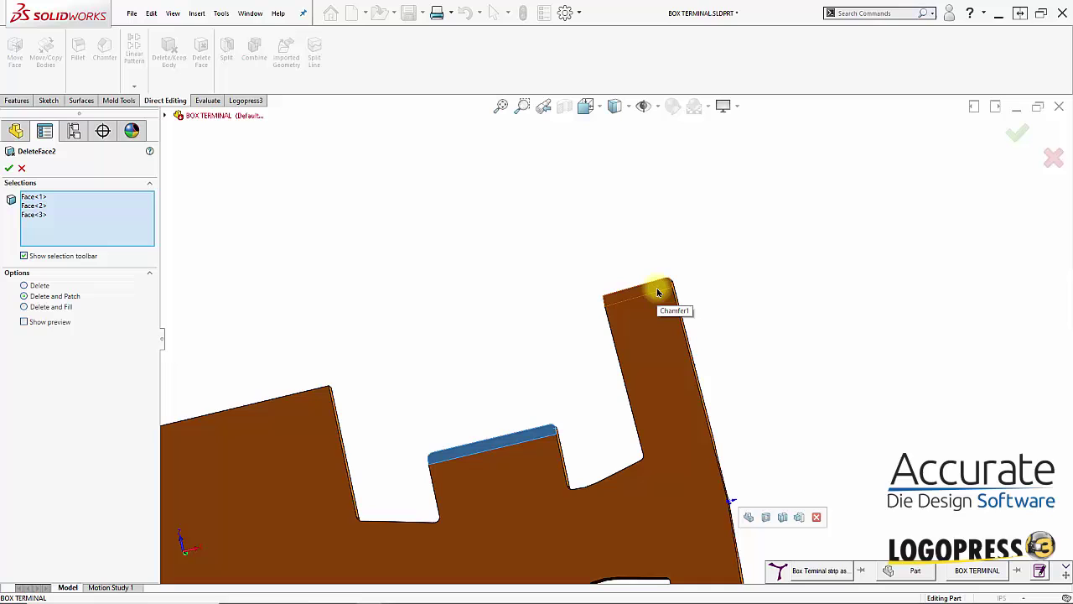
left_click(646, 297)
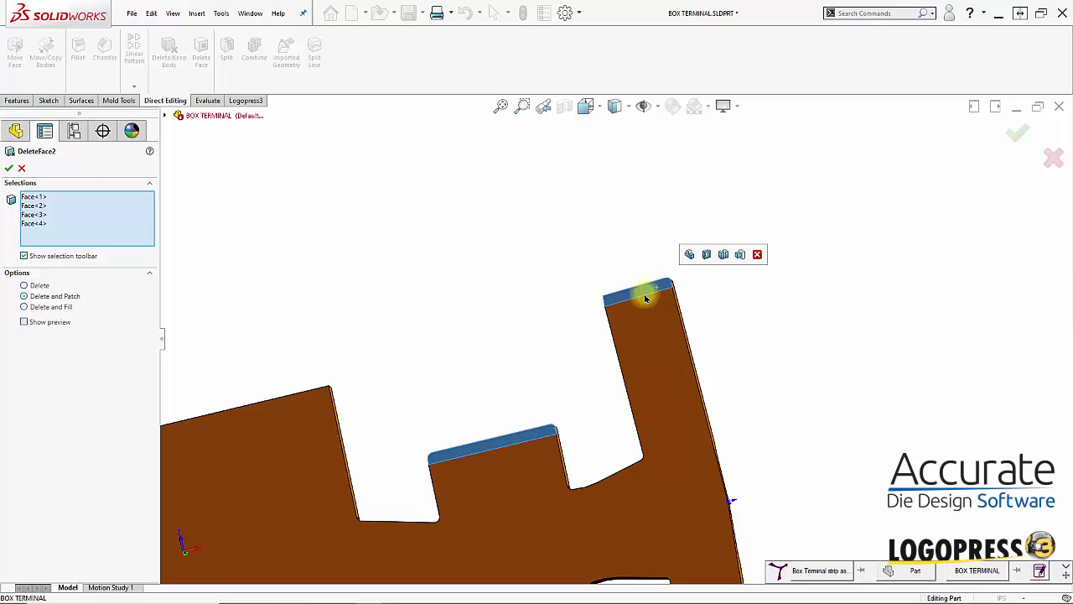
left_click(1017, 133)
key("ctrl+7")
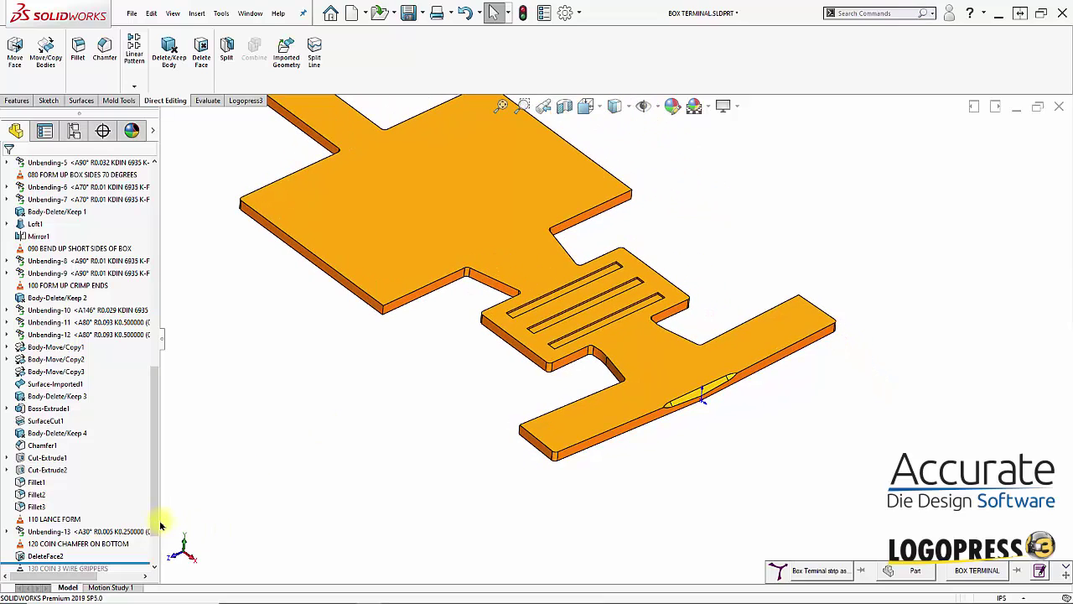
Roll the history forward past DeleteFace3 and DeleteFace4
scroll(149, 525, "down", 2)
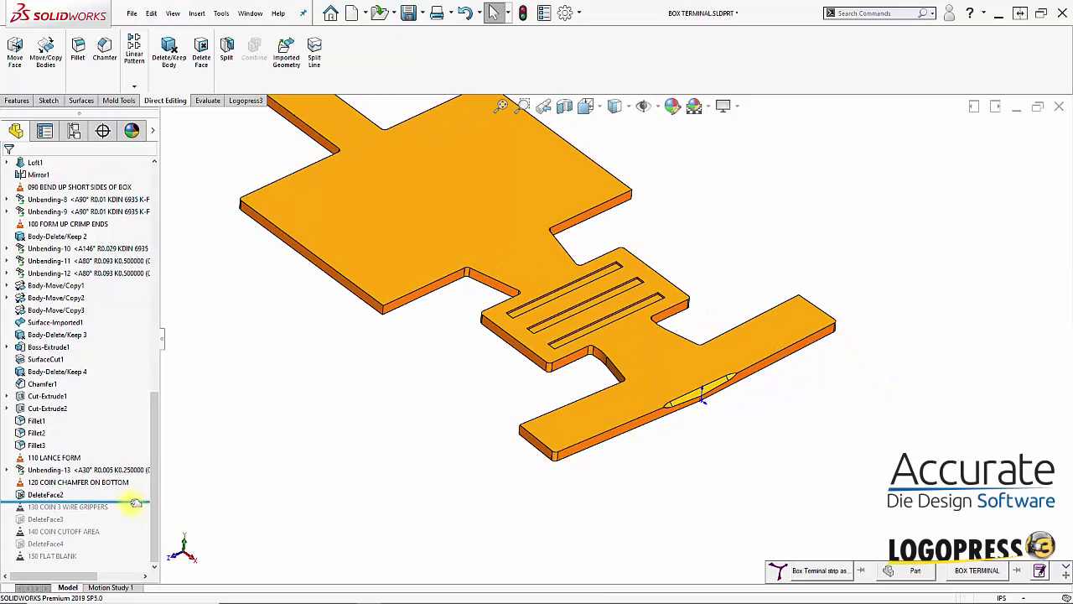
left_click_drag(136, 503, 136, 520)
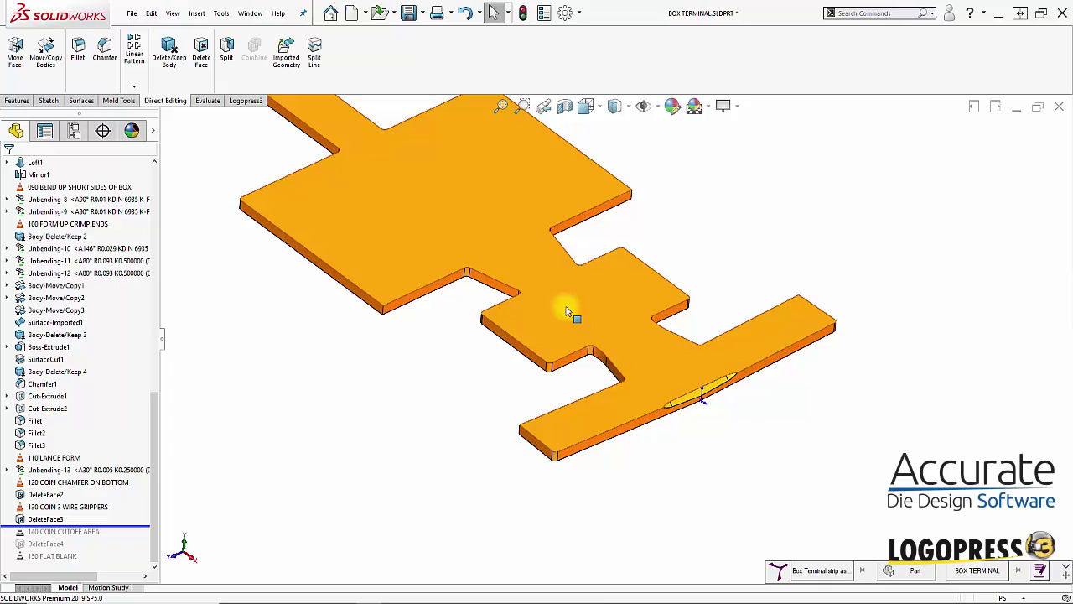
left_click_drag(109, 525, 104, 550)
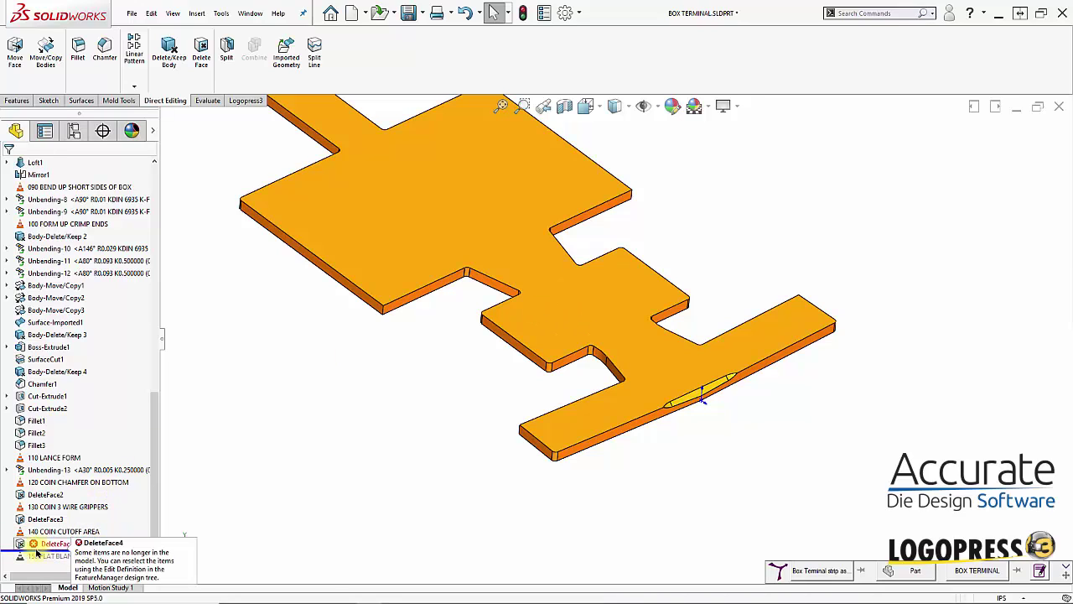
Edit DeleteFace4 to delete and patch the three faces of the coined cutoff area on the crossbar's outer edge
scroll(545, 423, "up", 5)
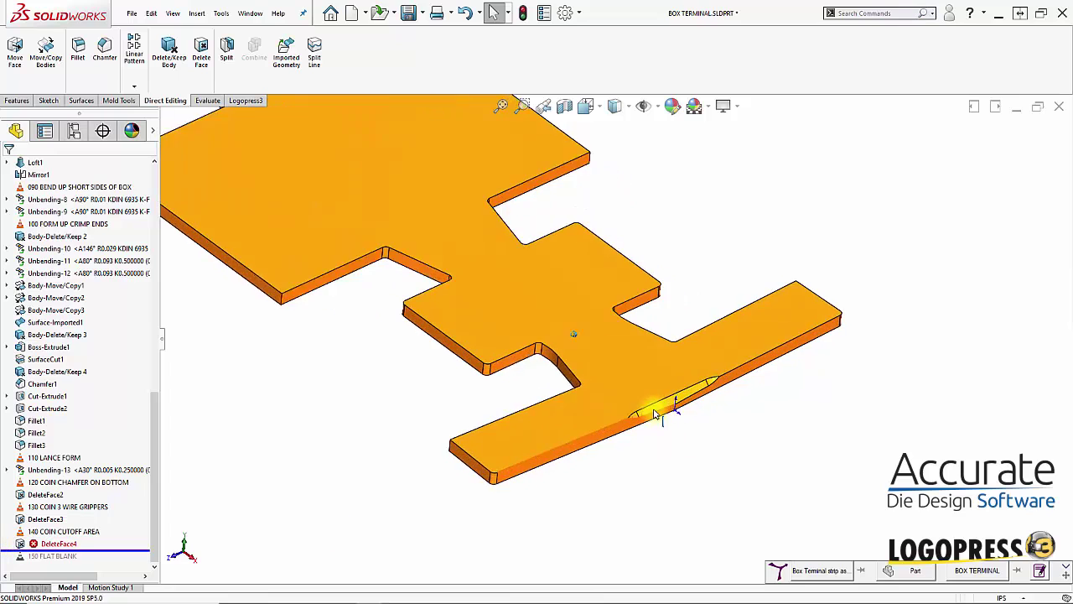
left_click(19, 543)
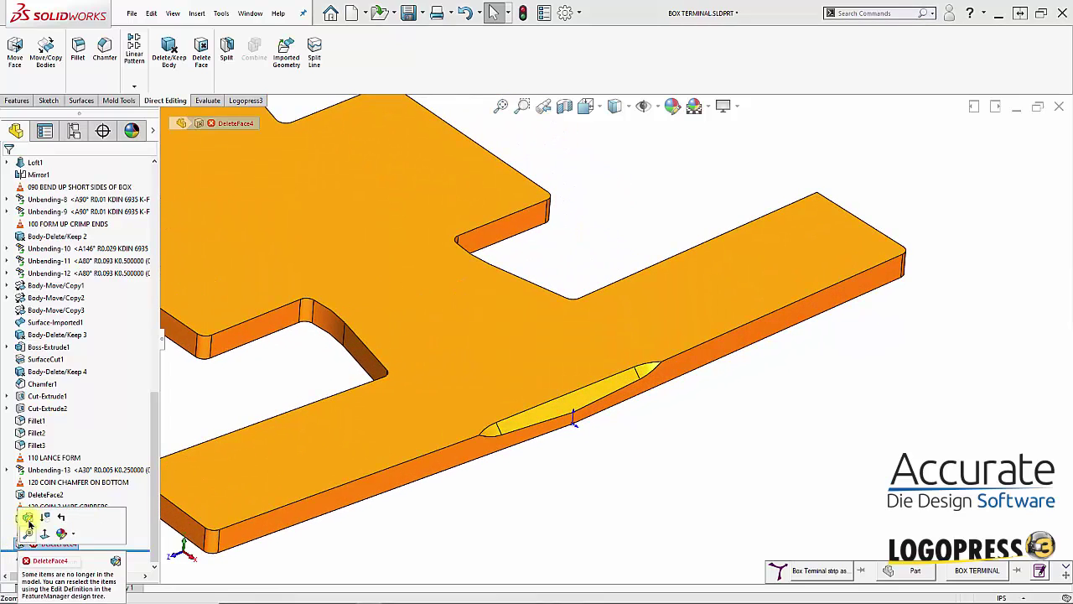
left_click(31, 512)
scroll(470, 478, "down", 3)
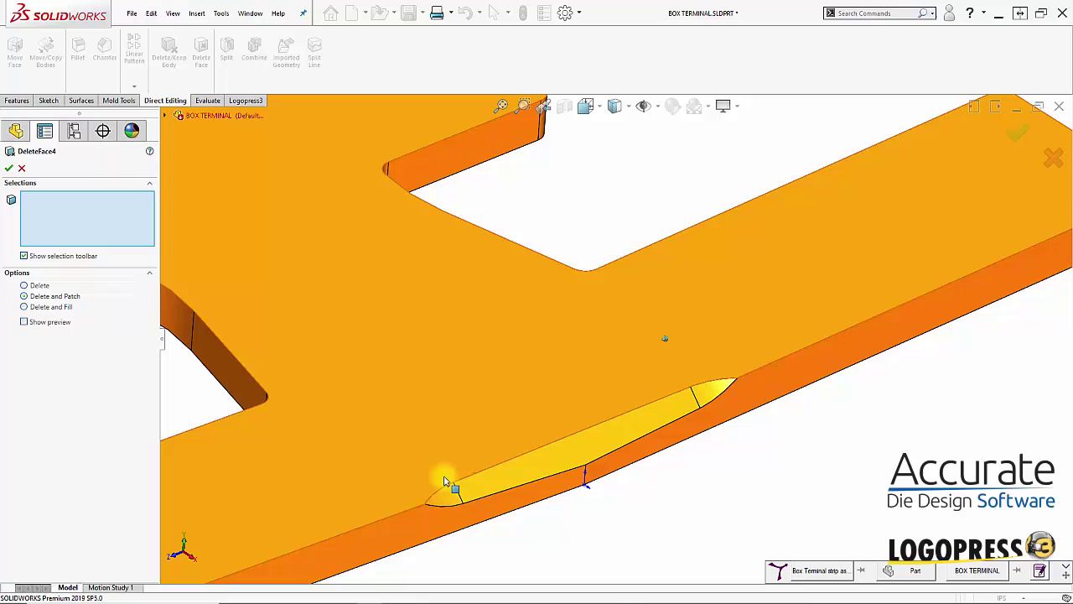
left_click(444, 498)
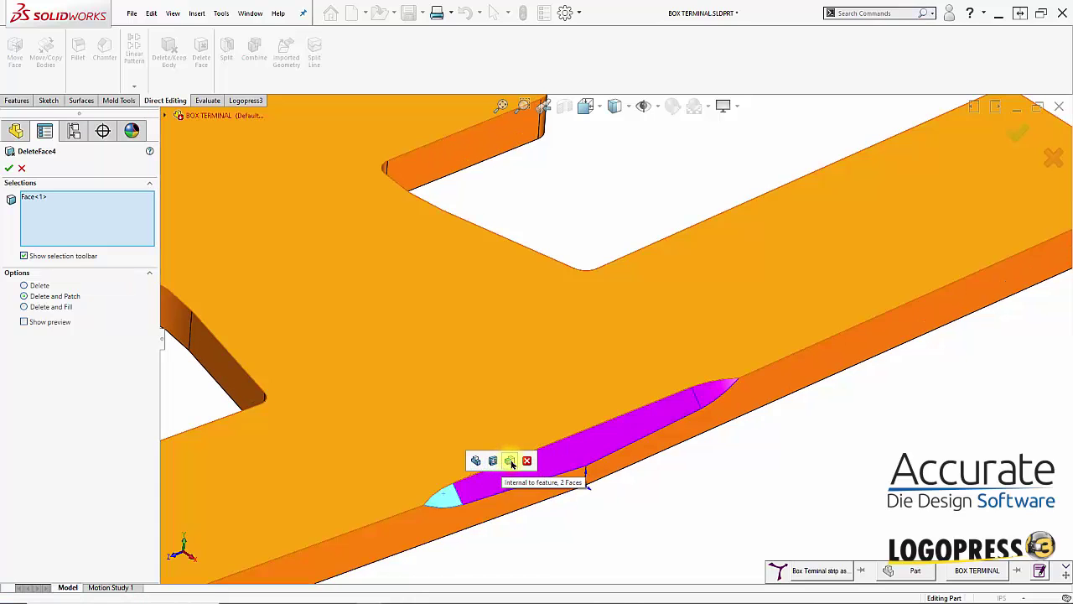
left_click(511, 461)
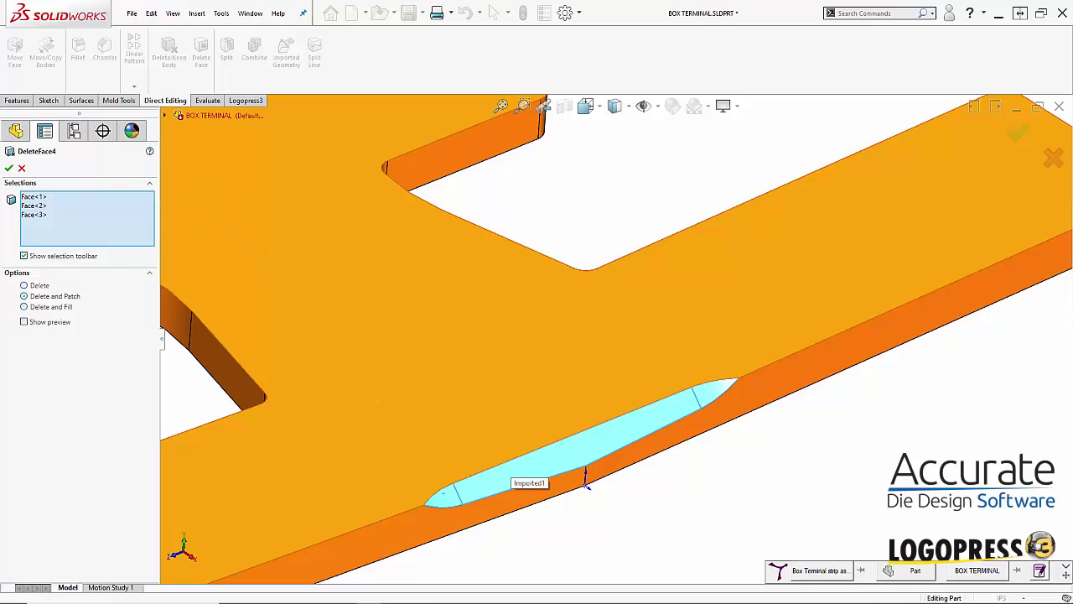
left_click(8, 168)
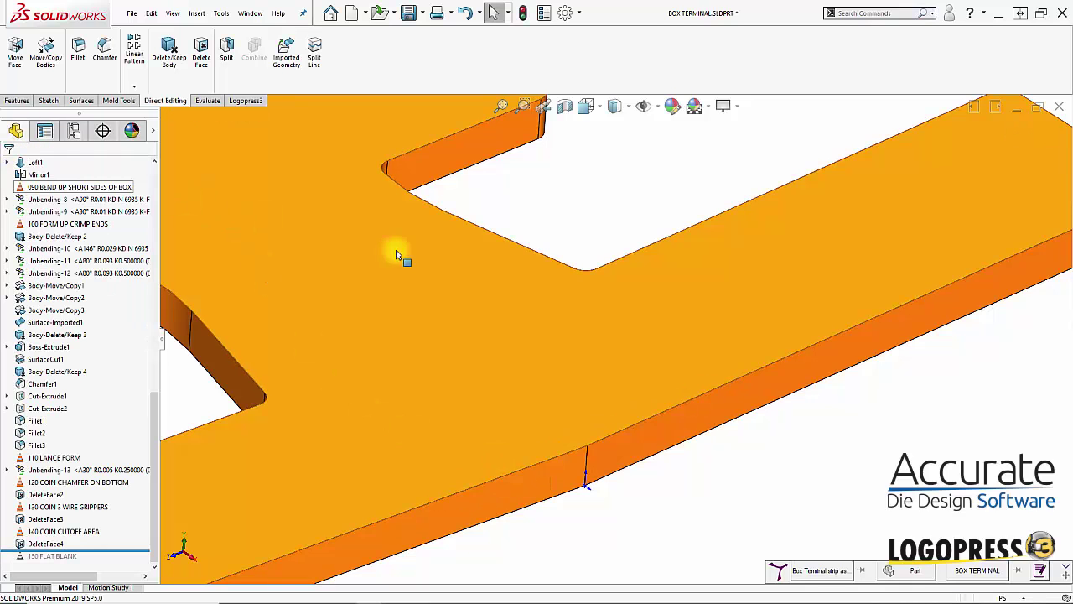
Roll the history forward to the end, including the 150 FLAT BLANK stage
scroll(767, 348, "up", 6)
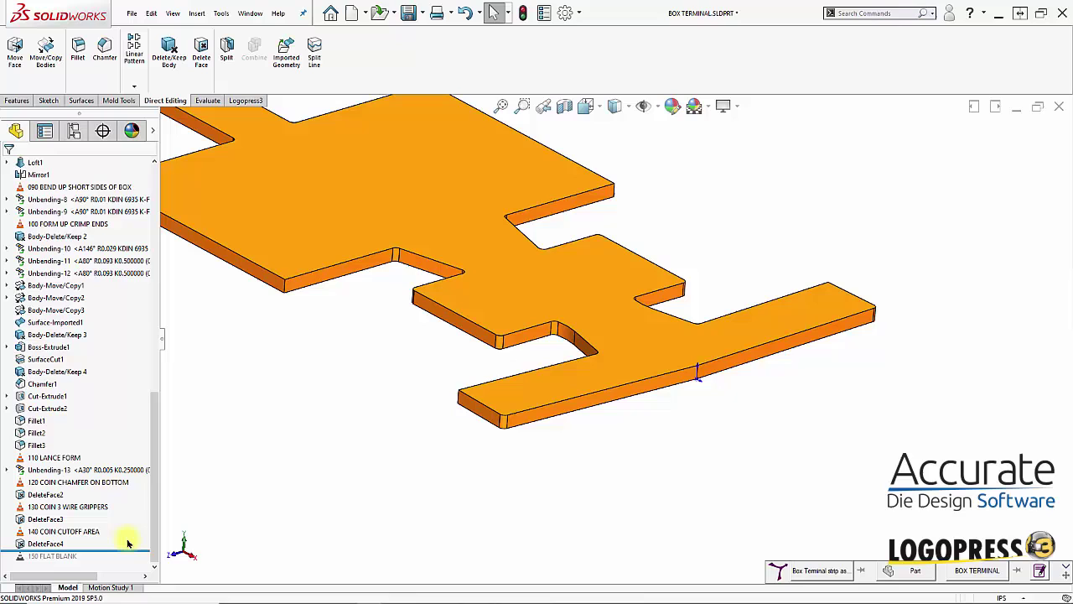
left_click_drag(133, 550, 132, 562)
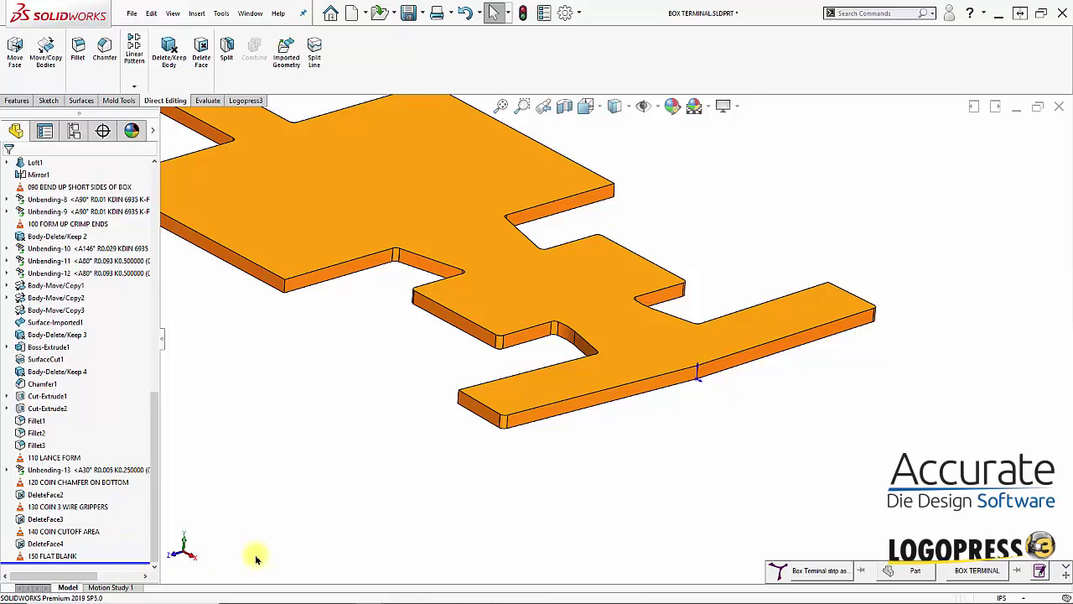
key("f")
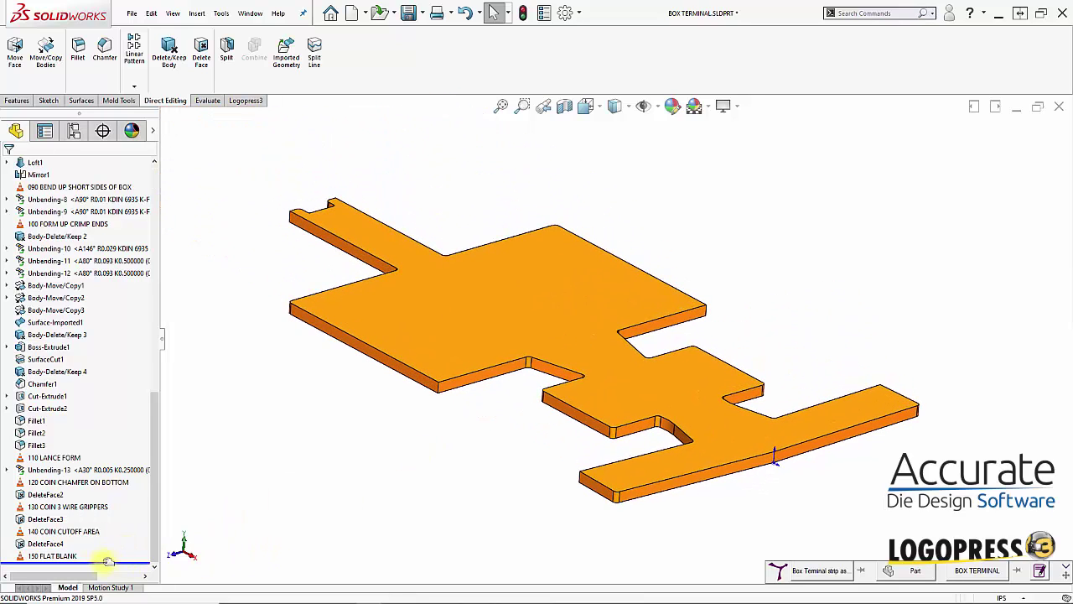
Roll the history back to 120 COIN CHAMFER ON BOTTOM, return it to the end, and save the part
left_click_drag(107, 563, 122, 487)
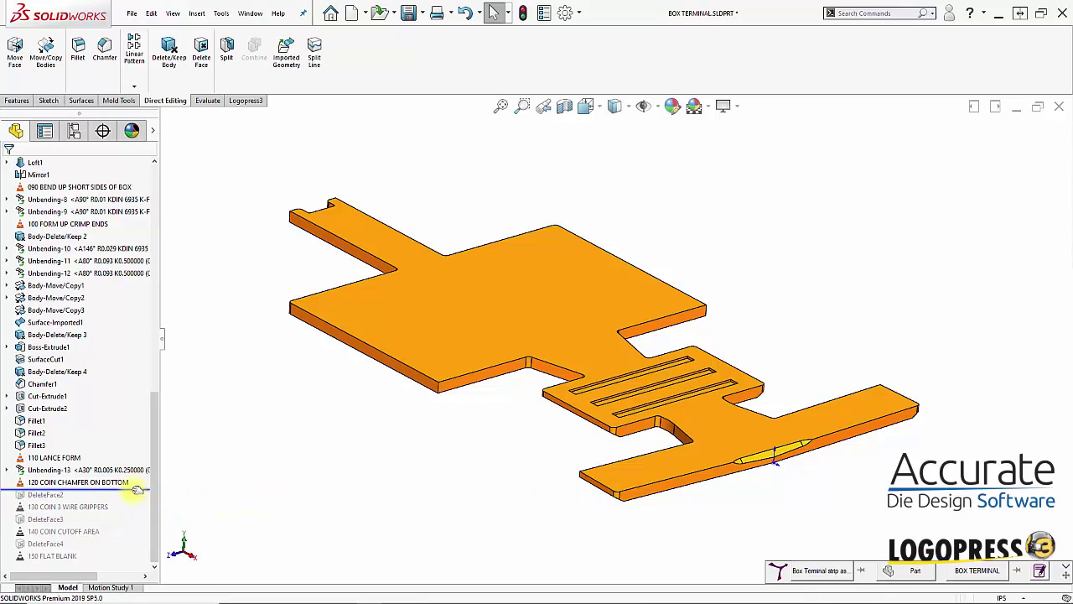
left_click_drag(137, 490, 137, 563)
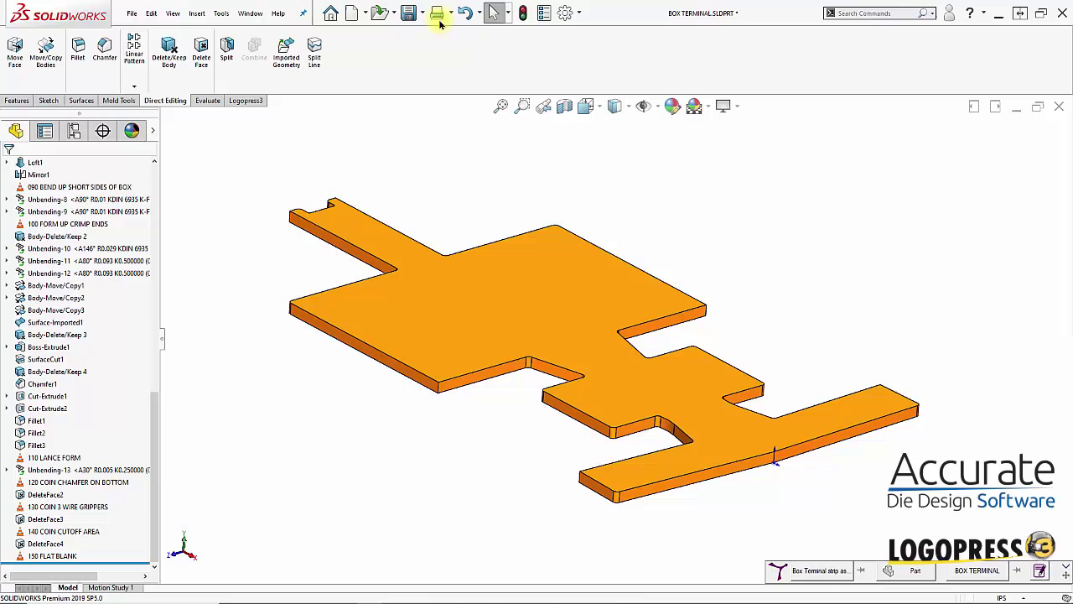
left_click(412, 10)
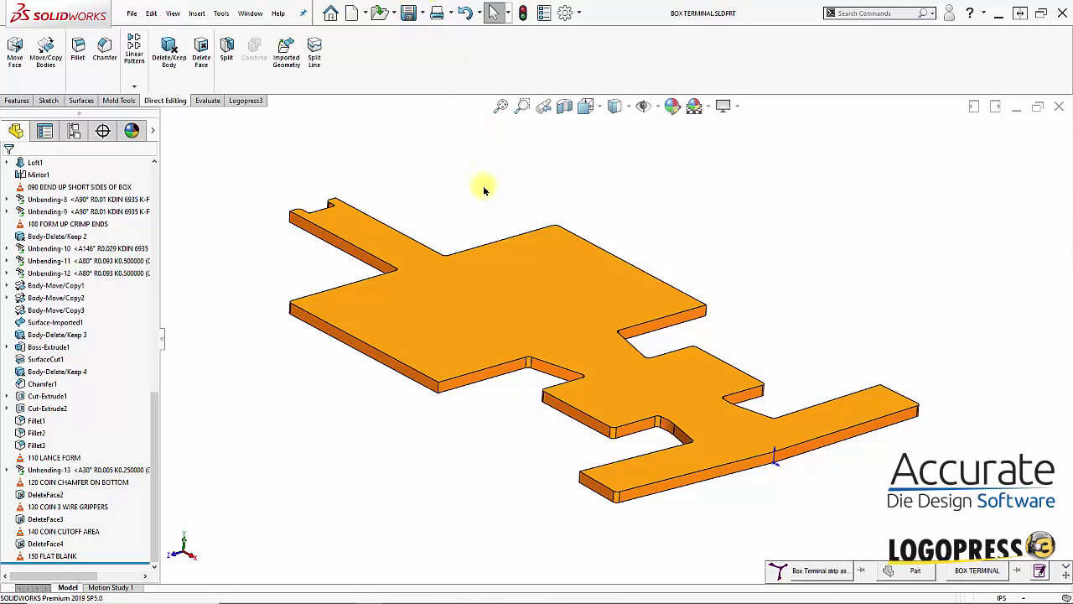
Switch to the strip assembly and update the stations of the part used in the strip, without rebuilding the reference part
key("ctrl+Tab")
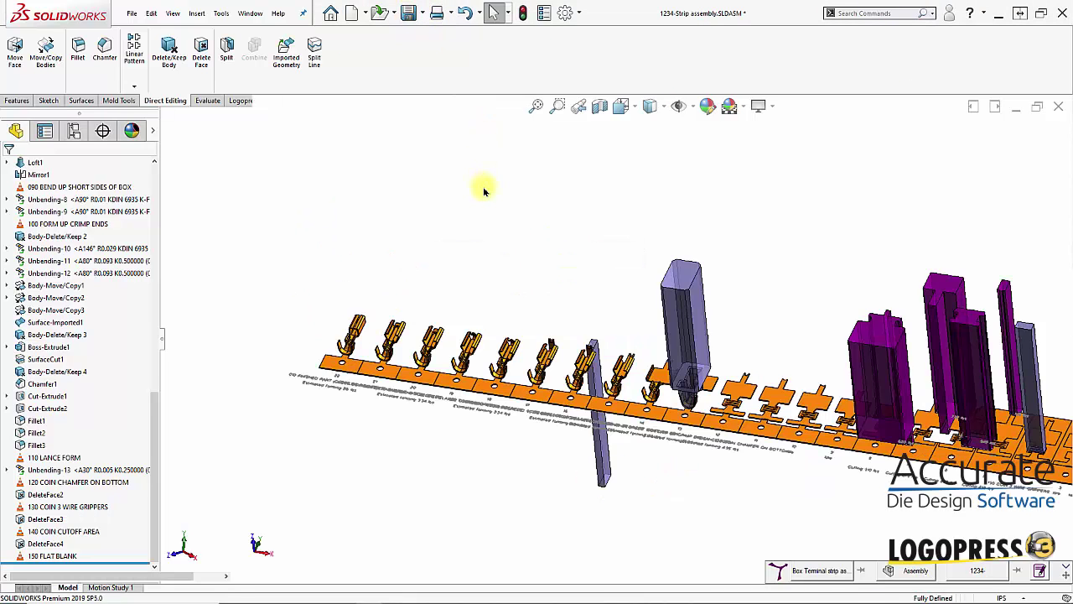
middle_click_drag(613, 344, 651, 338)
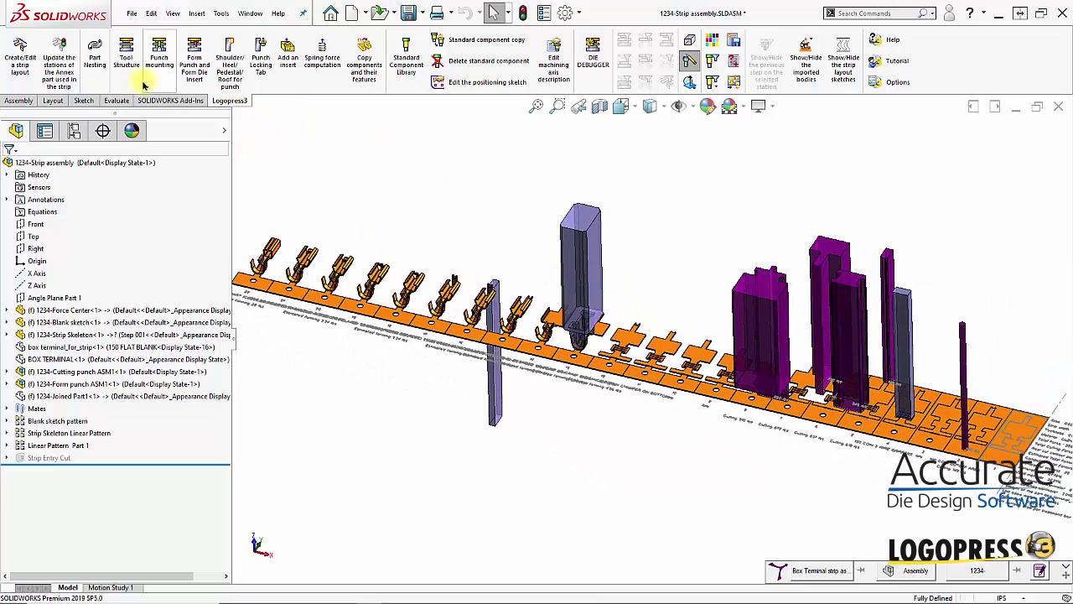
left_click(59, 63)
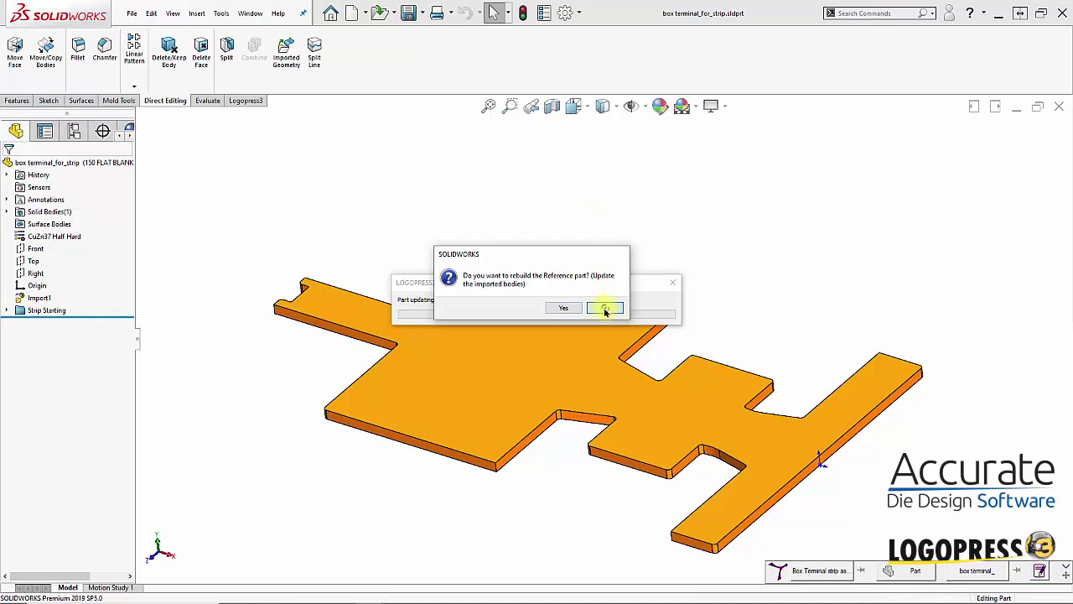
left_click(606, 306)
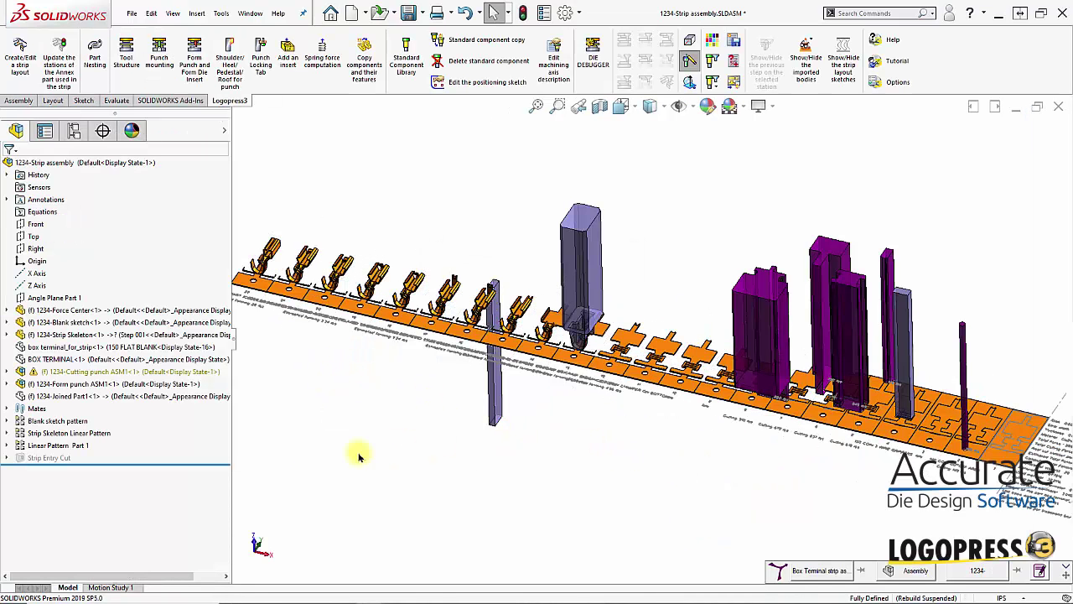
Examine the updated part stations and the cutting punches along the strip around stations 4 to 9
scroll(740, 441, "down", 10)
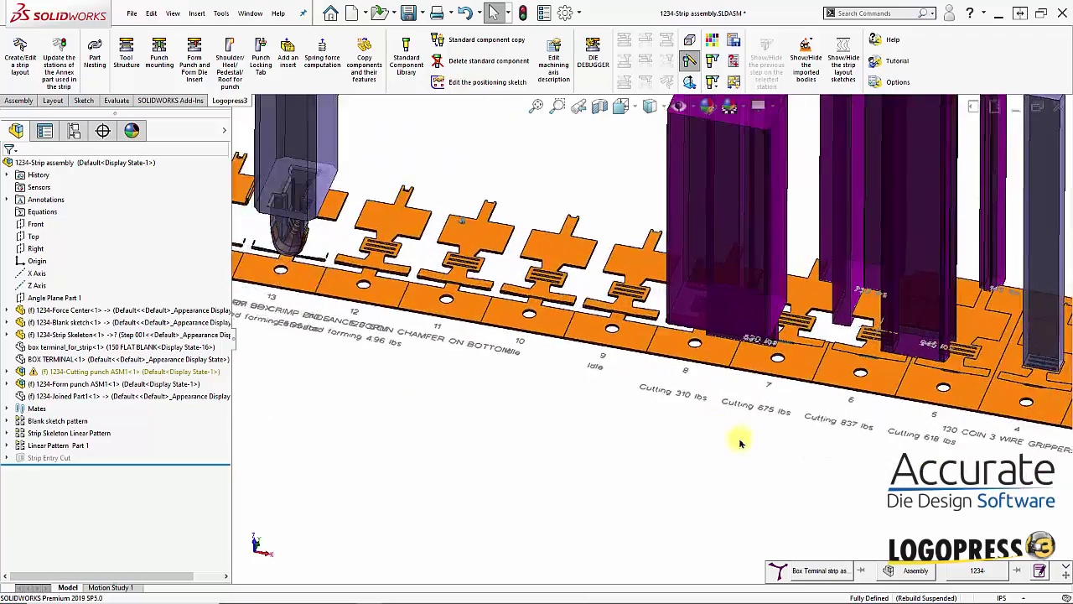
scroll(750, 414, "down", 3)
middle_click_drag(751, 414, 608, 443)
scroll(599, 460, "up", 1)
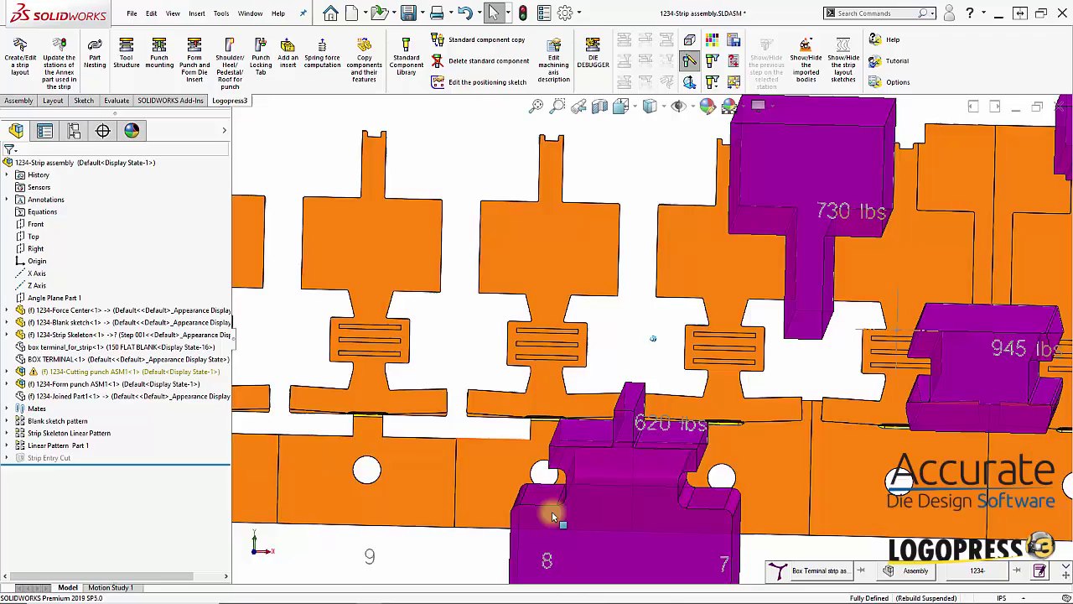
scroll(570, 488, "up", 3)
middle_click_drag(570, 488, 570, 466)
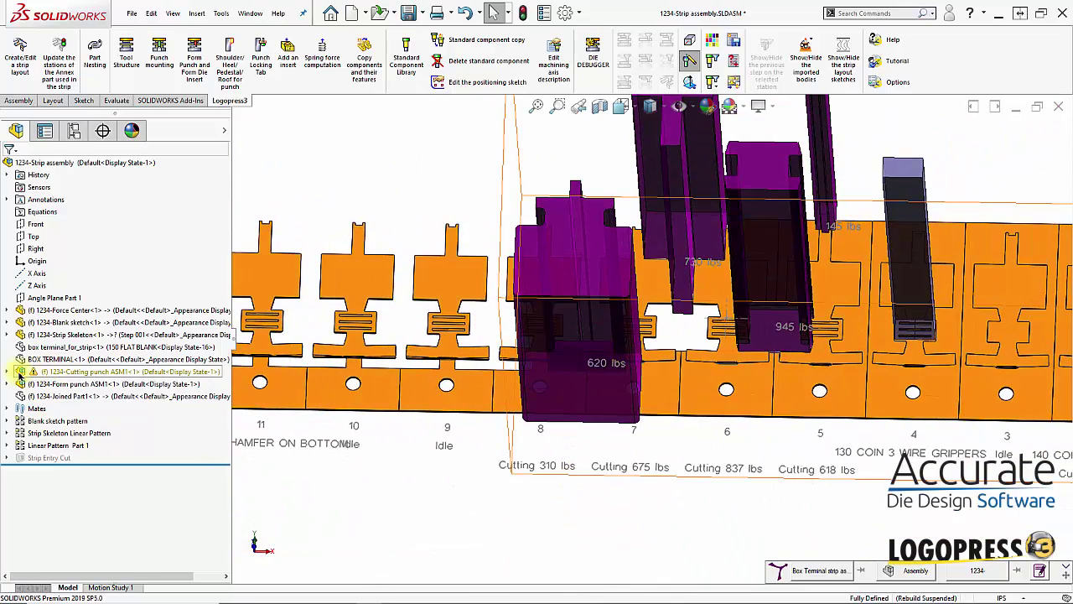
Expand the cutting punch subassembly and highlight the flagged Punch1 and Punch4 to locate them in the strip
left_click(8, 371)
left_click(8, 371)
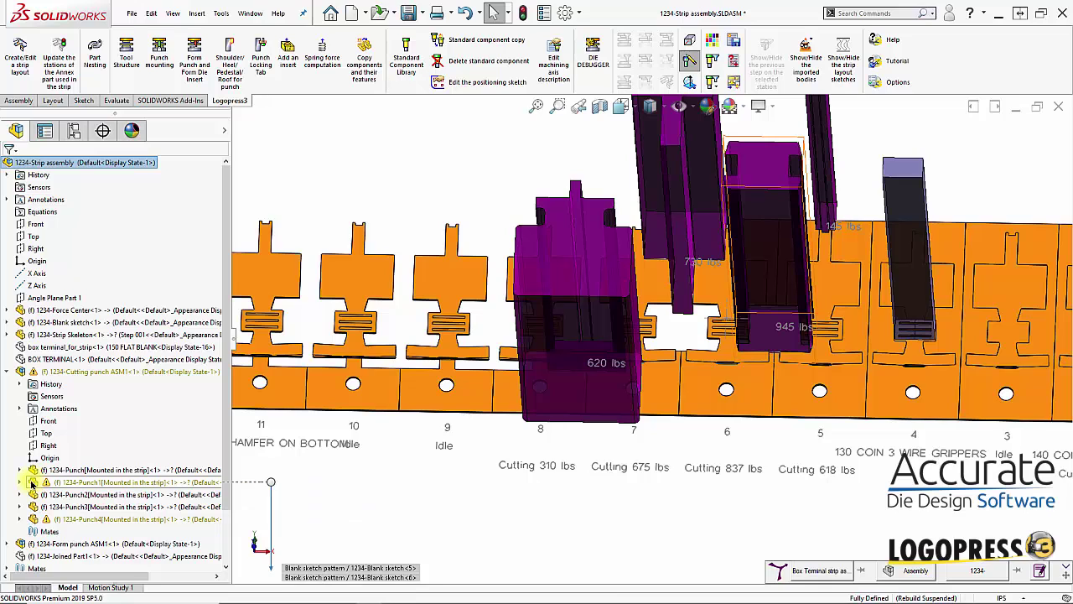
left_click(32, 483)
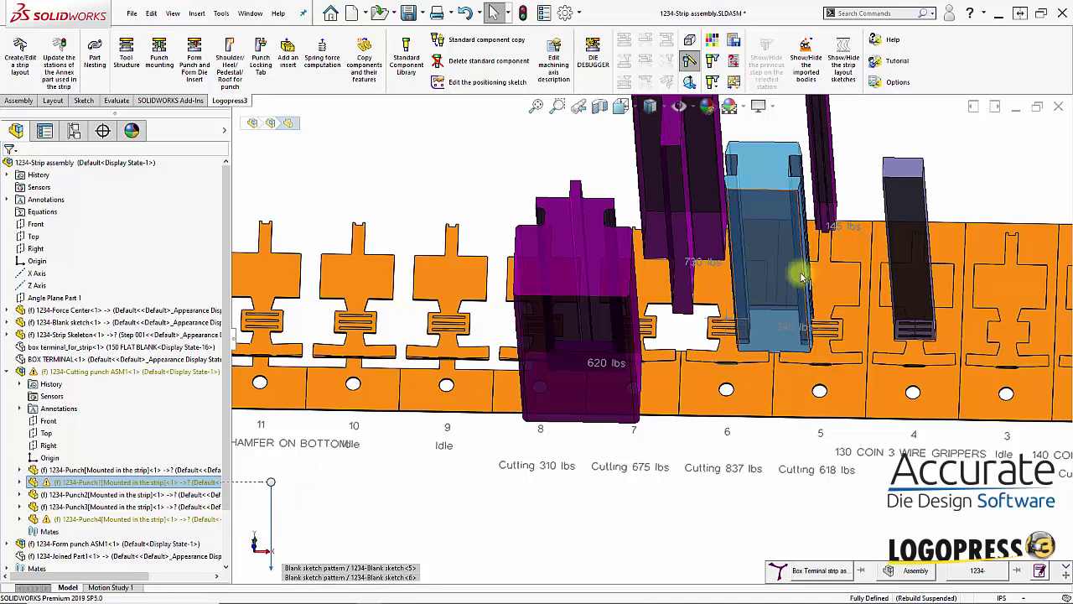
left_click(68, 519)
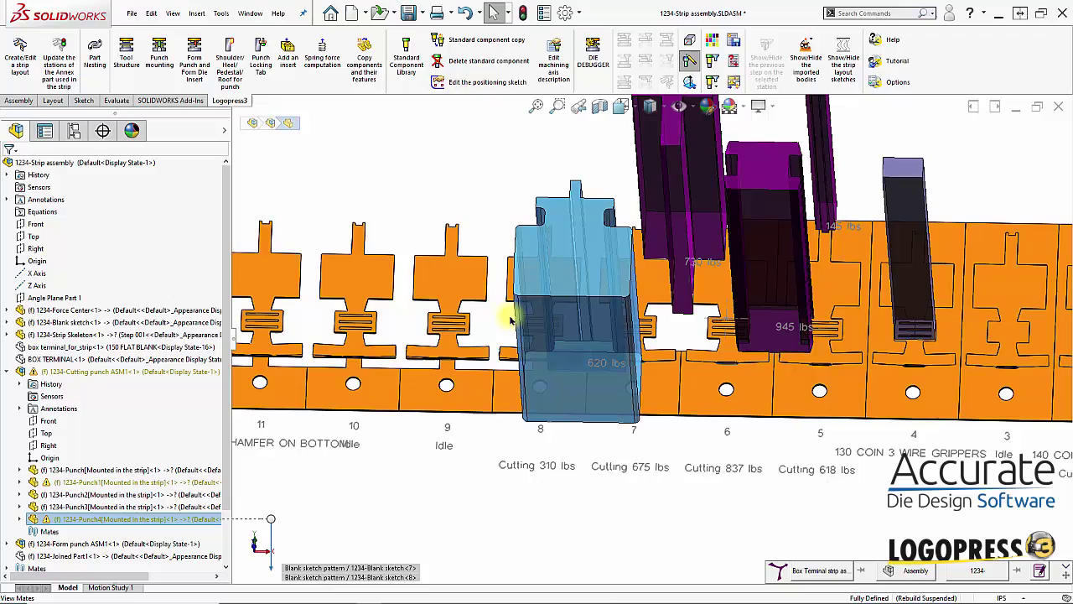
left_click(493, 530)
scroll(494, 524, "up", 5)
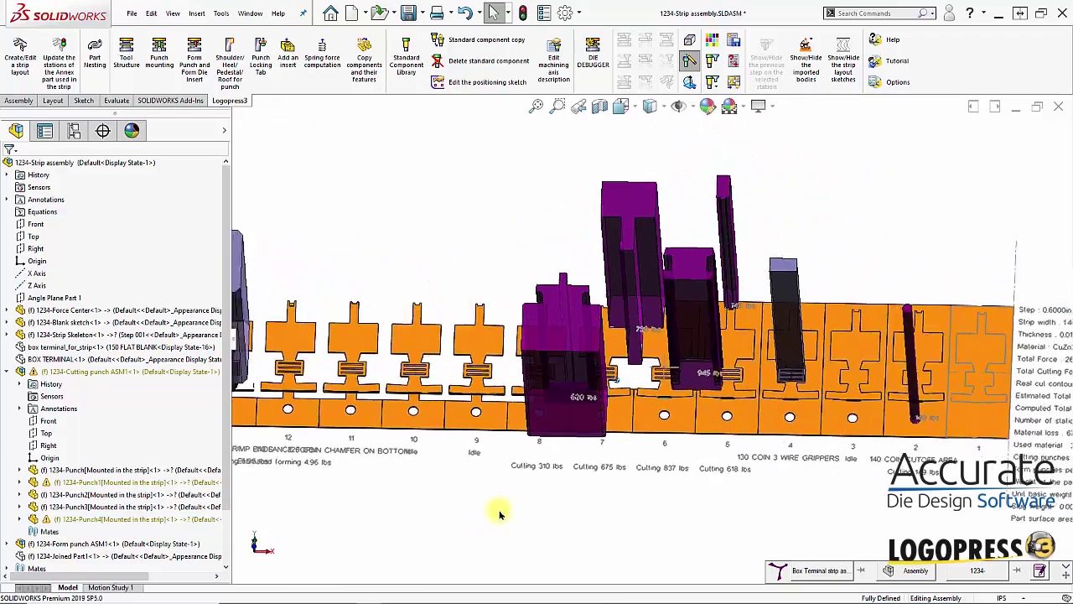
scroll(499, 511, "down", 5)
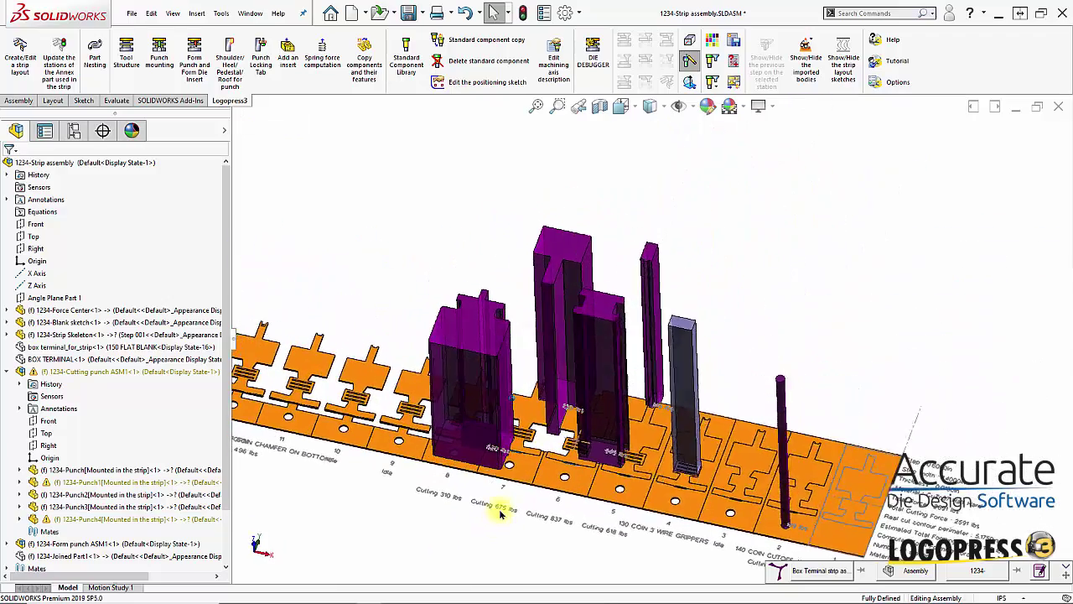